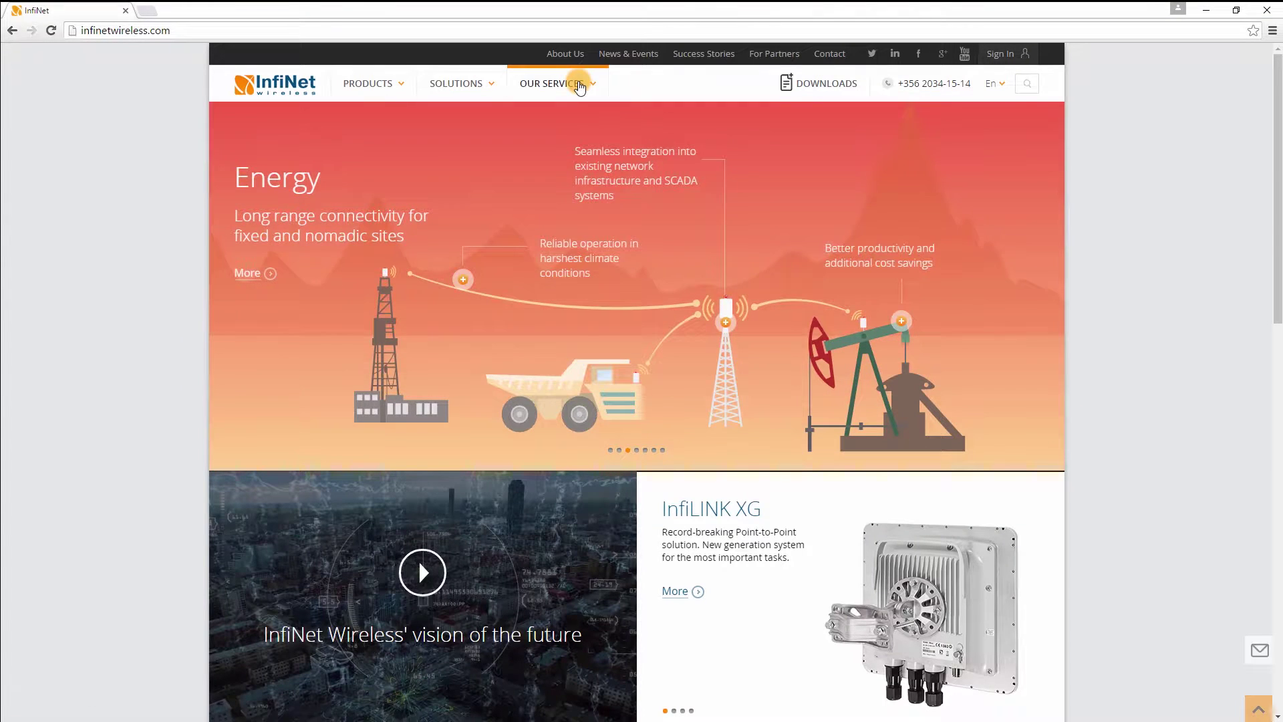
Open the InfiMONITOR Technical User Manual from Documentation and go to its Installation page.
mouse_move(579, 87)
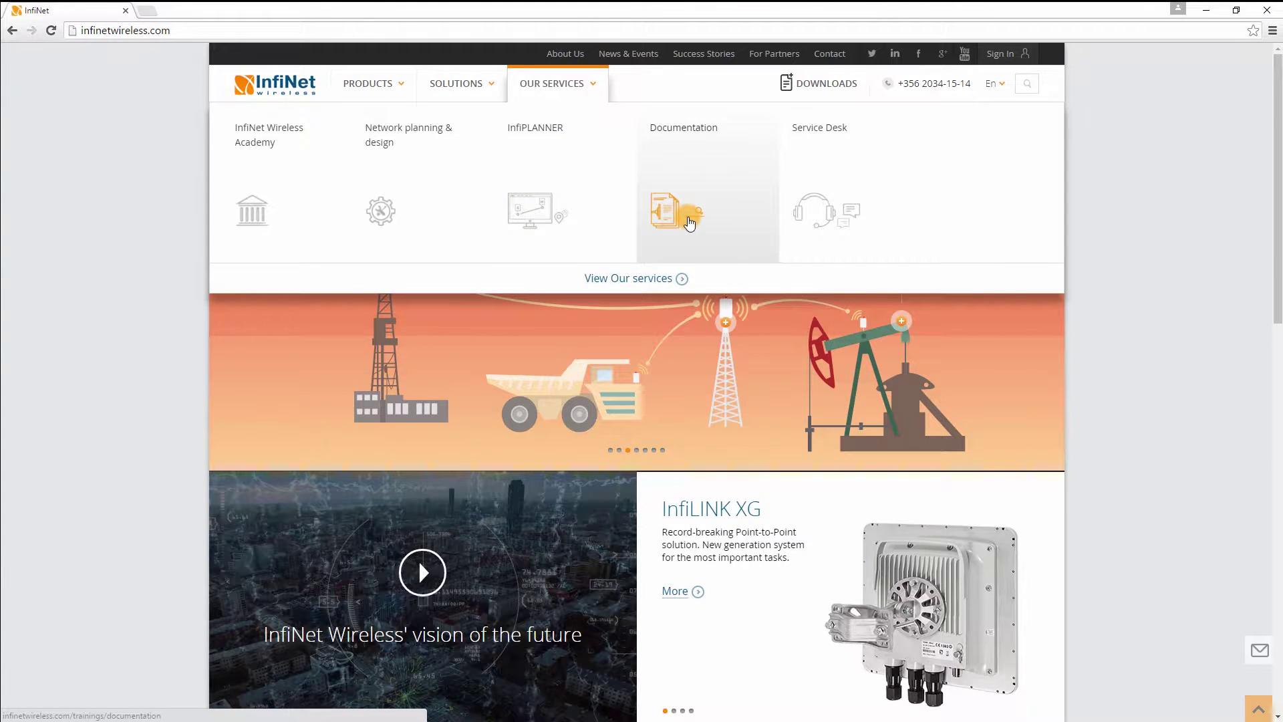
click(691, 223)
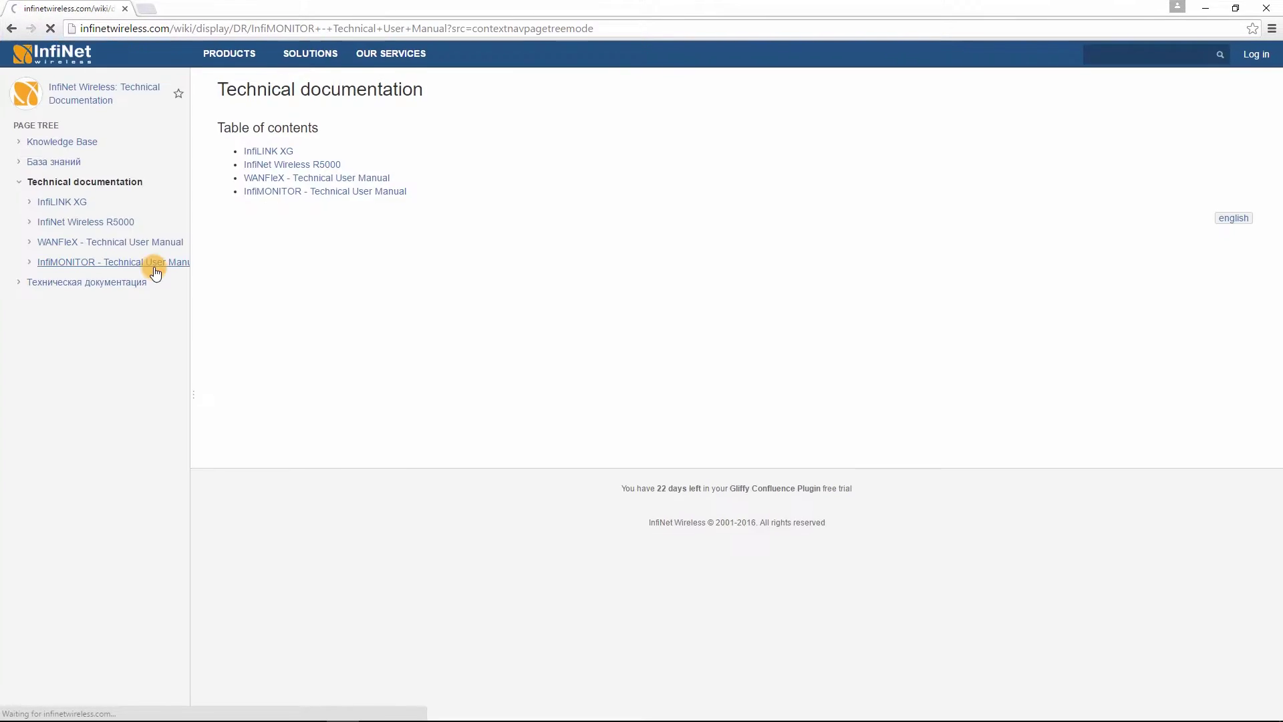
click(158, 263)
click(98, 327)
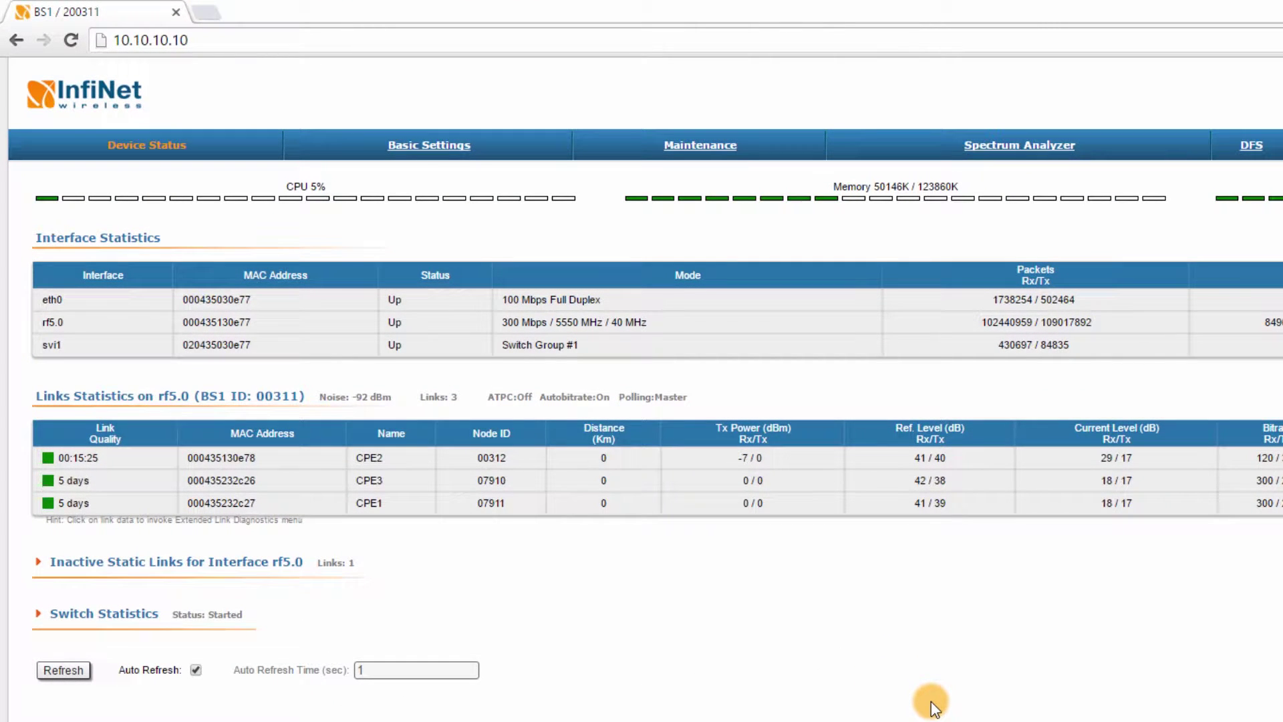
In Basic Settings > SNMP > Access, start SNMP with Version 1 support disabled.
click(439, 151)
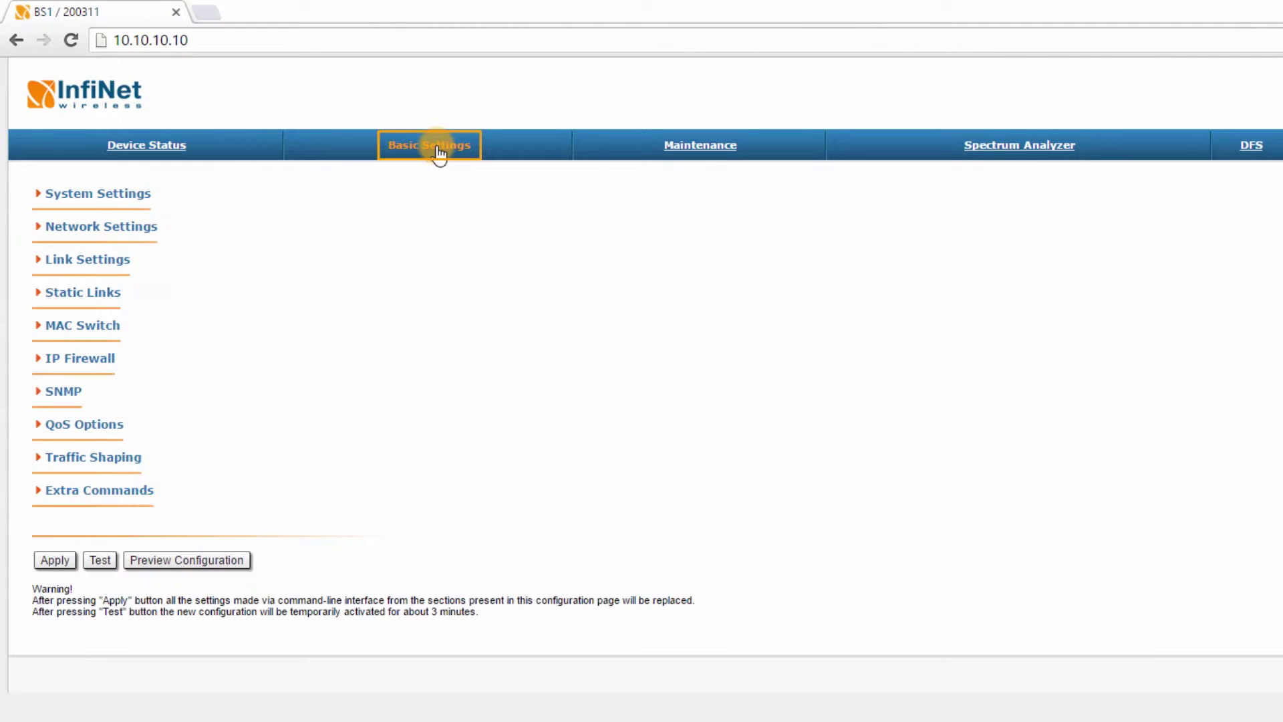
click(61, 398)
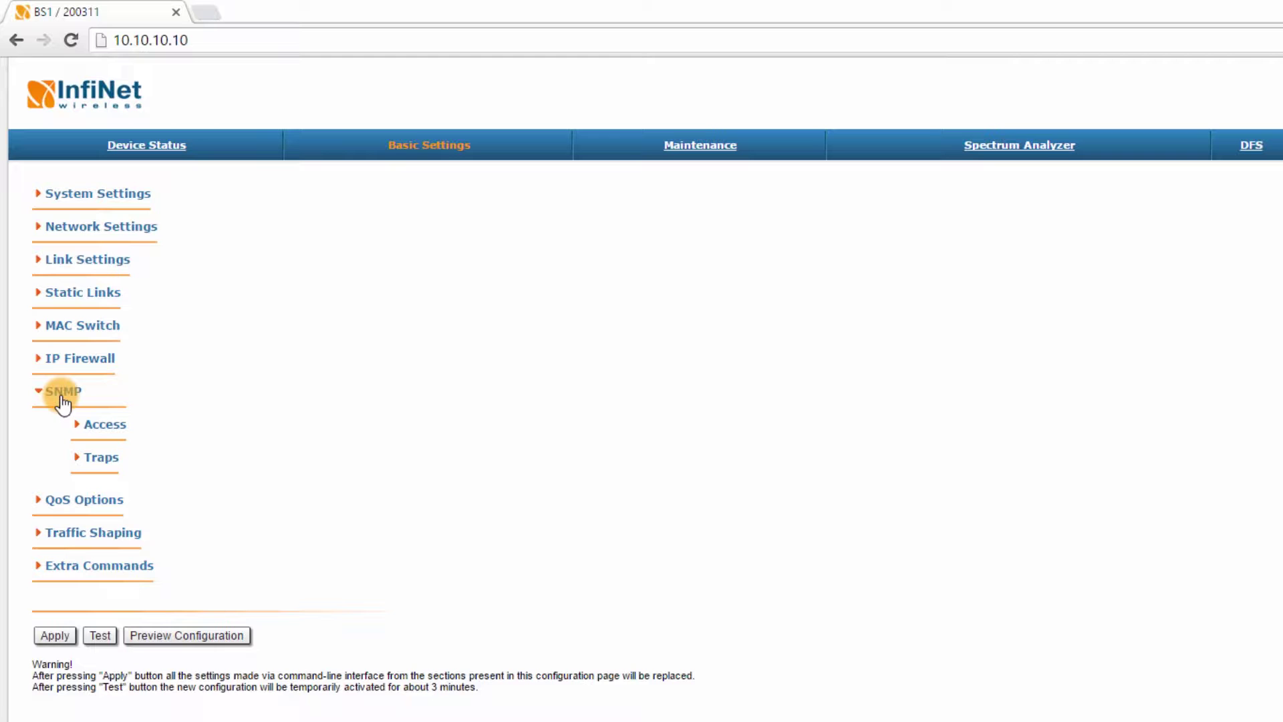
click(104, 431)
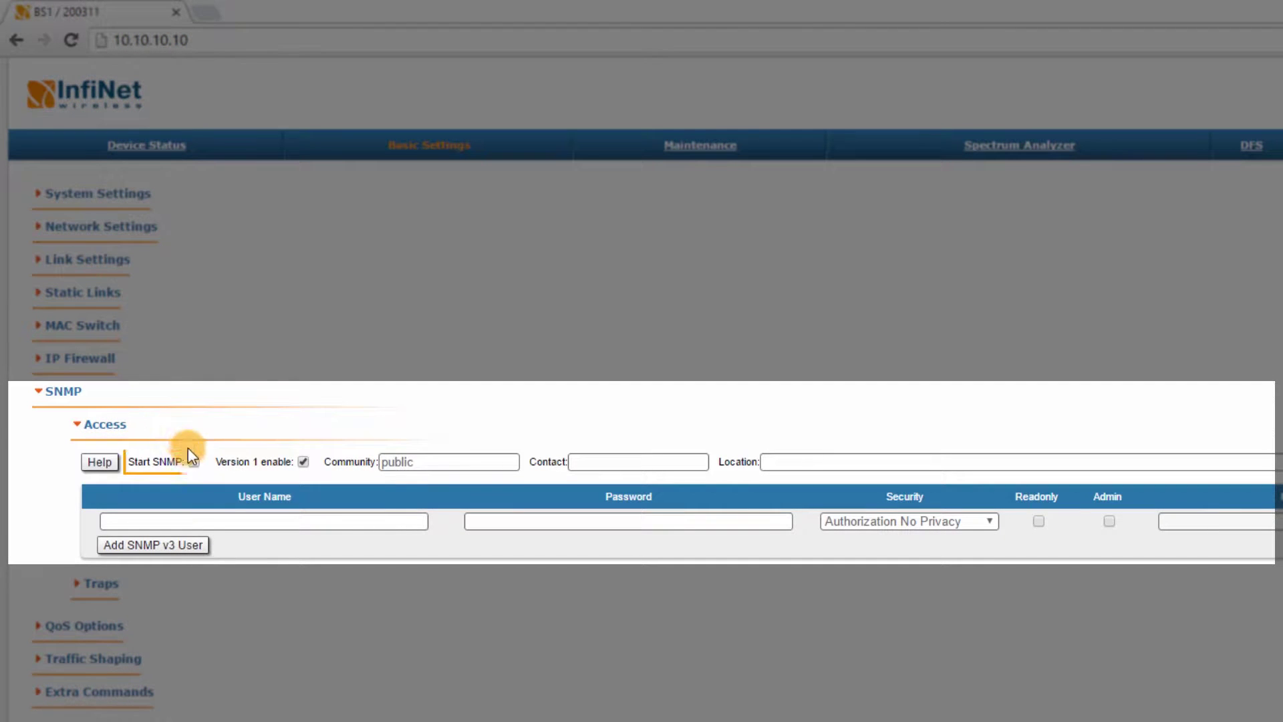
click(194, 462)
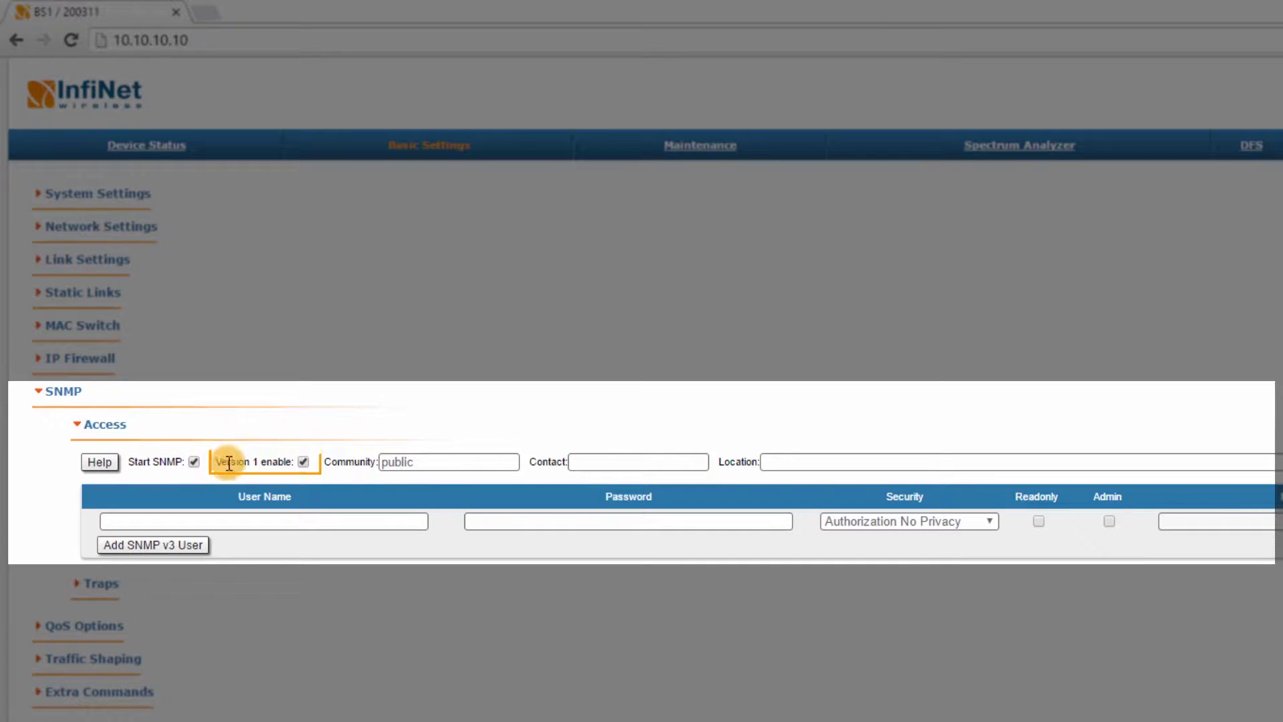
click(303, 462)
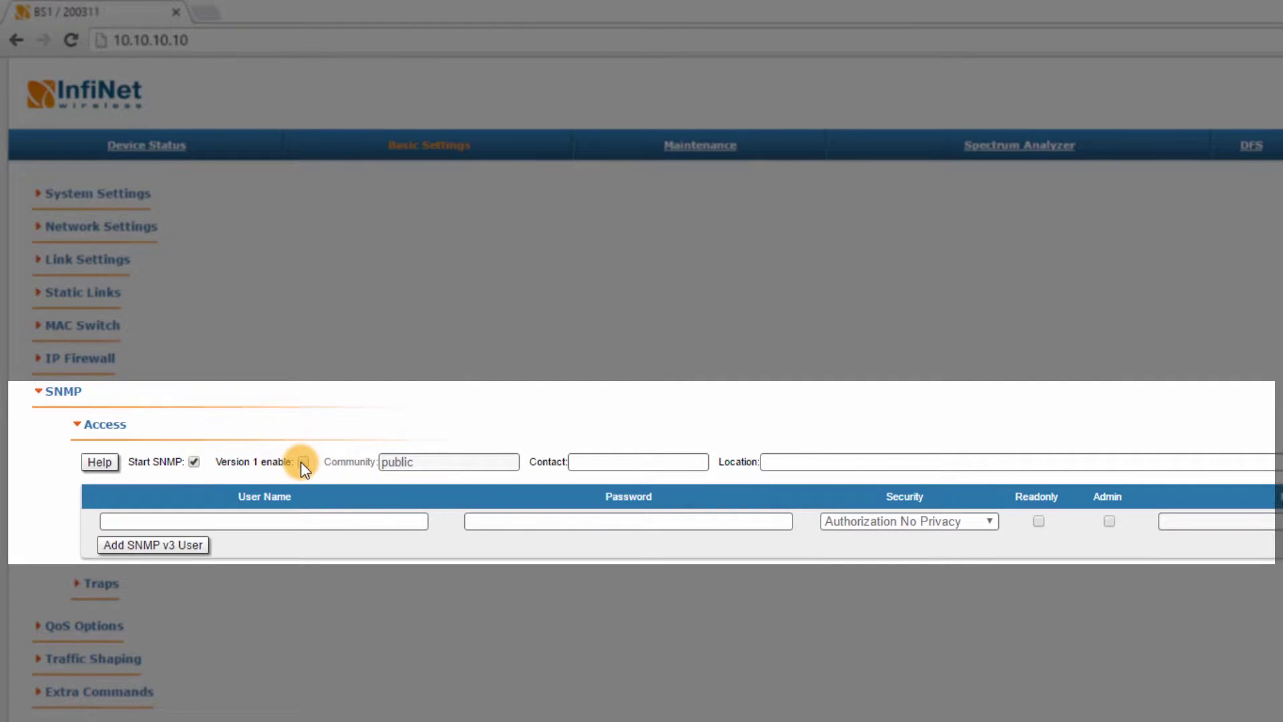
Add SNMP v3 user 'SNMP-user' with its password and Admin rights.
click(264, 521)
text(SNMP)
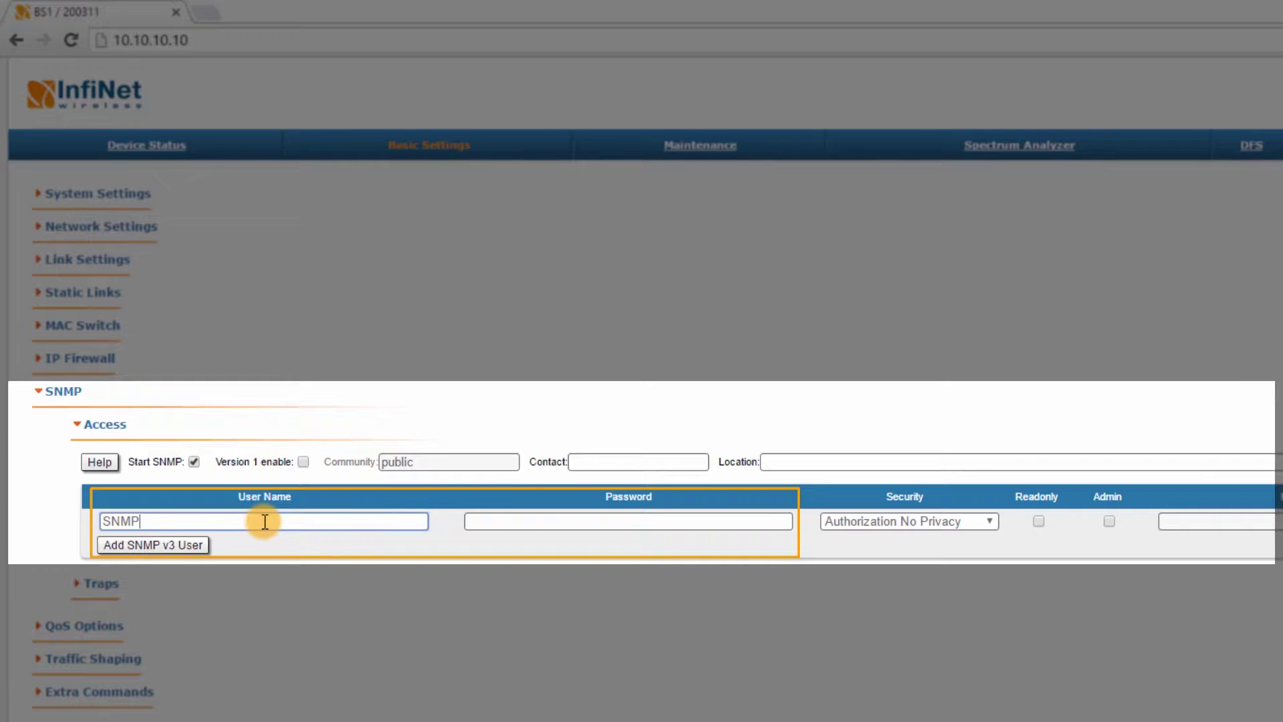
text(-user)
key(Tab)
text(SNMP-pass)
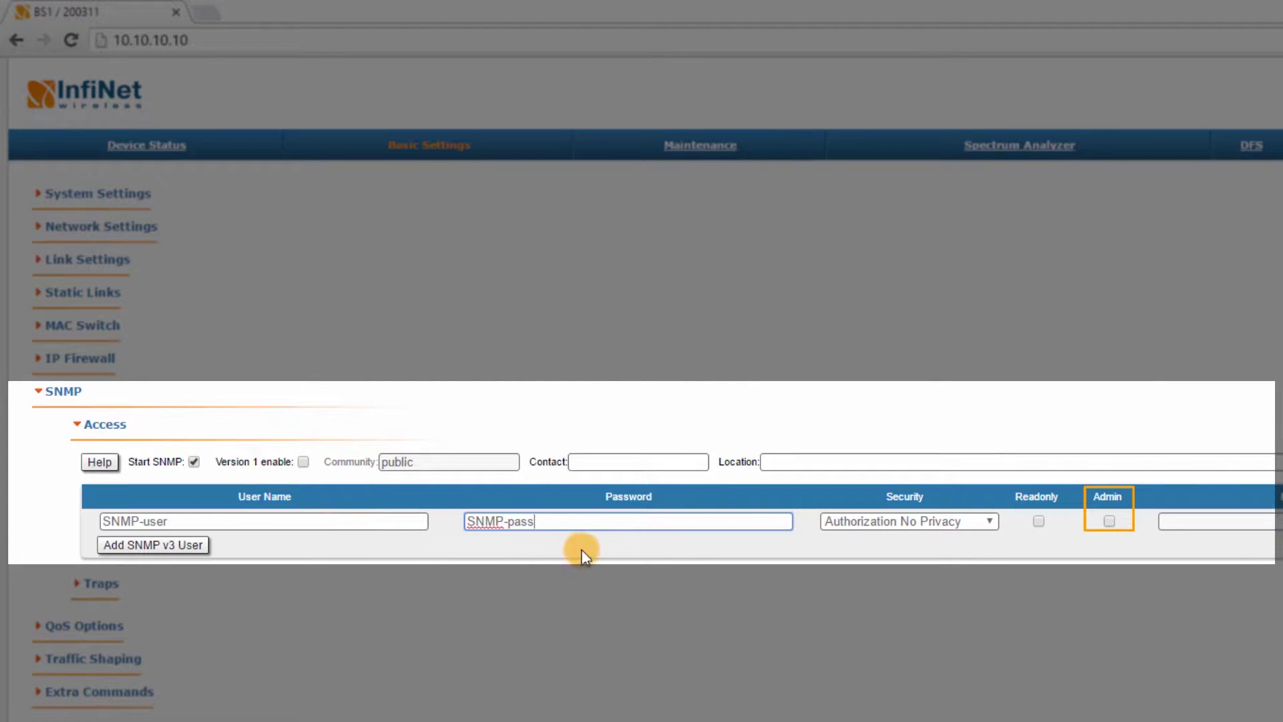
click(1111, 522)
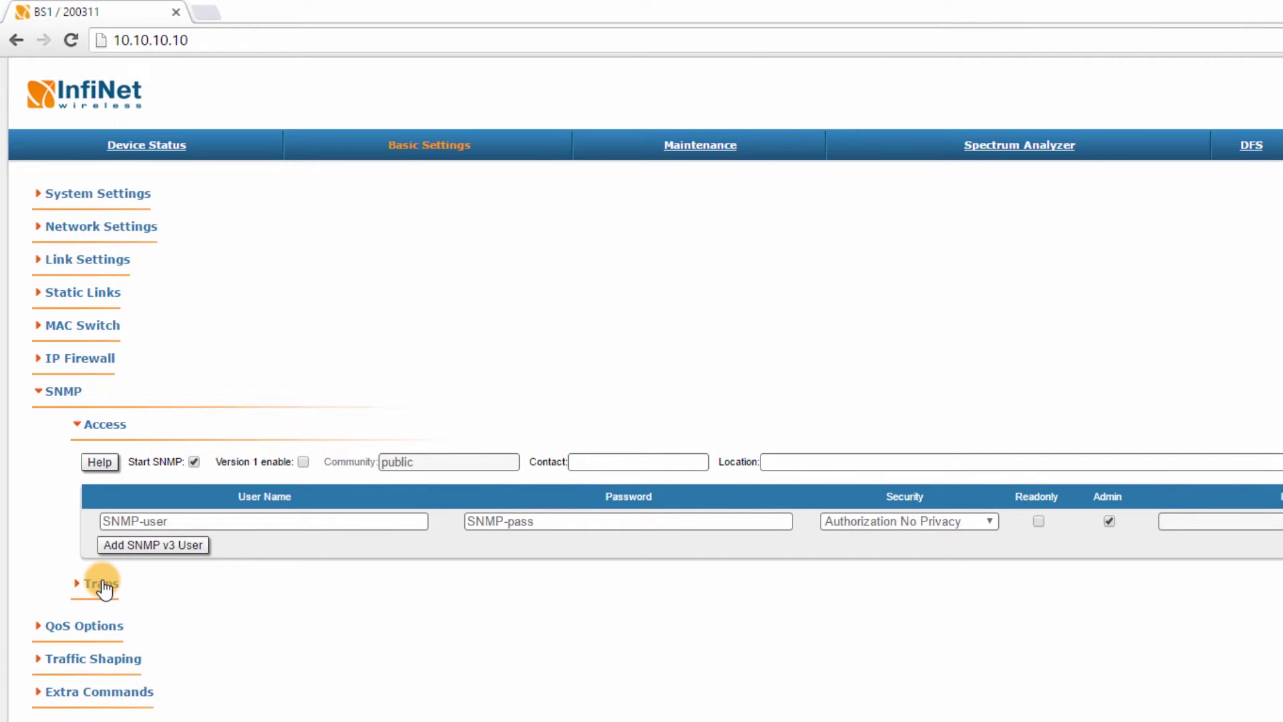
Enable SNMP traps with agent IP 10.10.10.10 and destination 10.10.10.95 port 161.
click(102, 584)
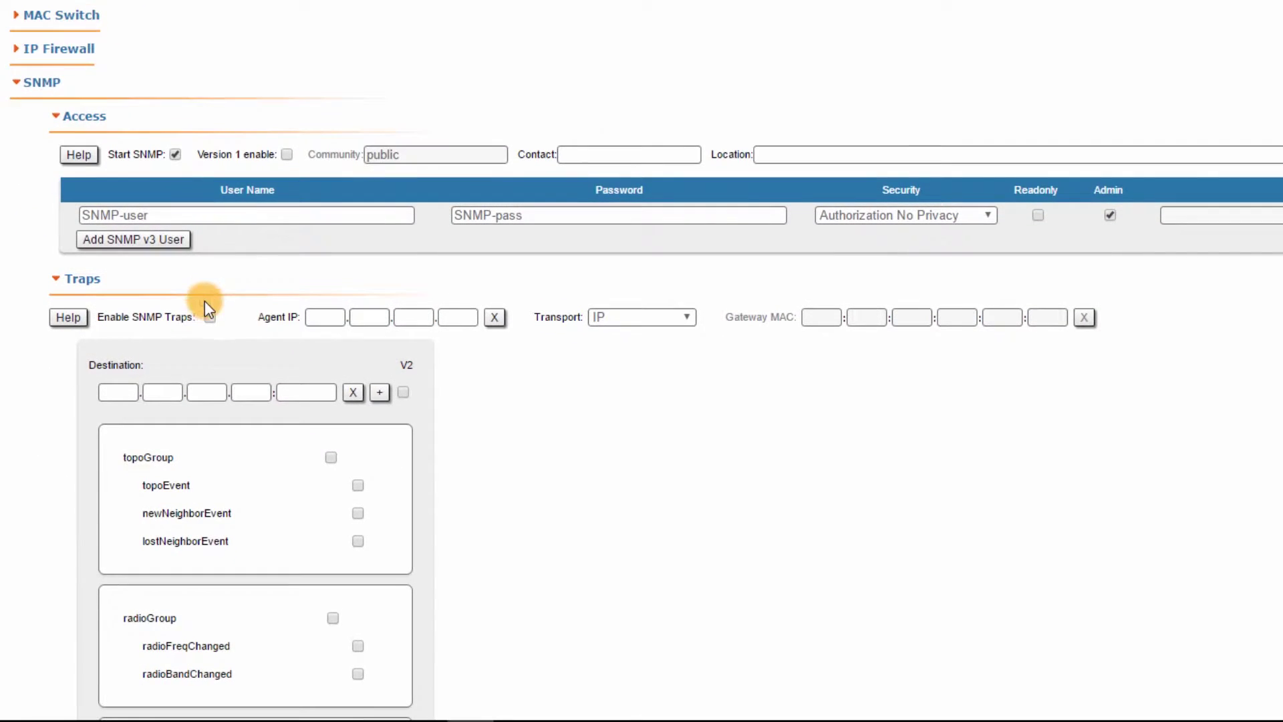
click(210, 317)
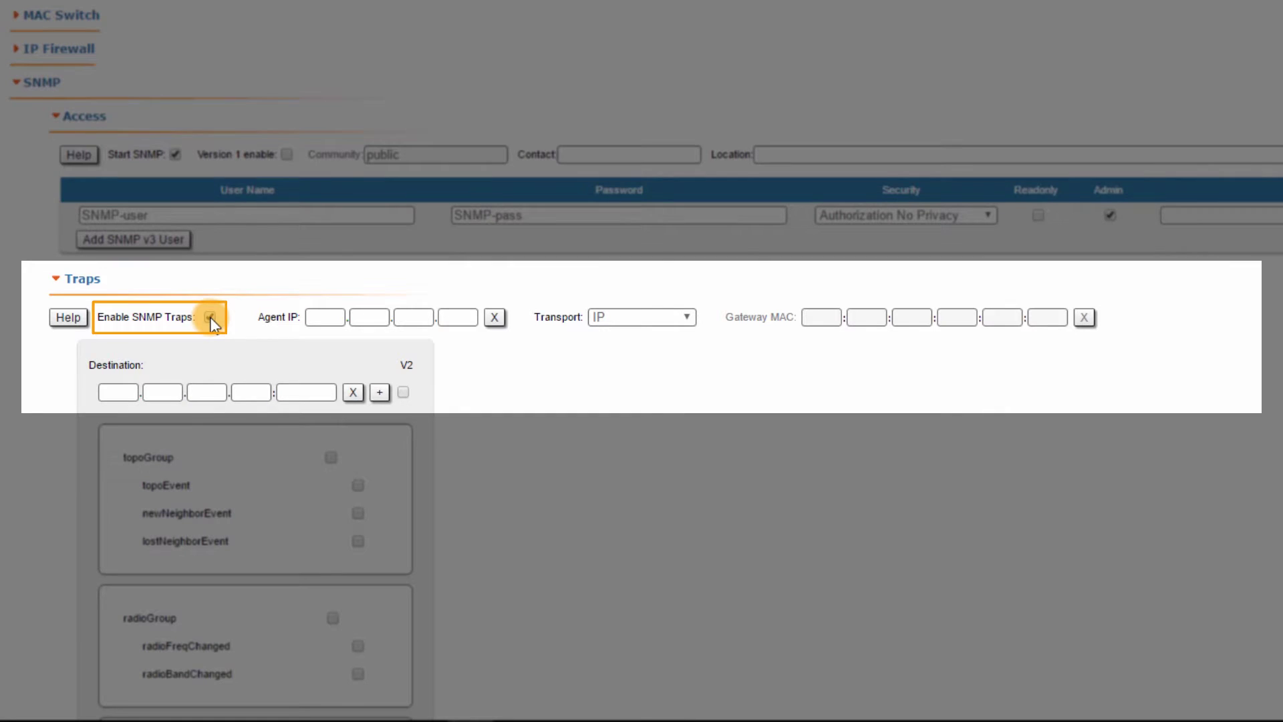
click(317, 317)
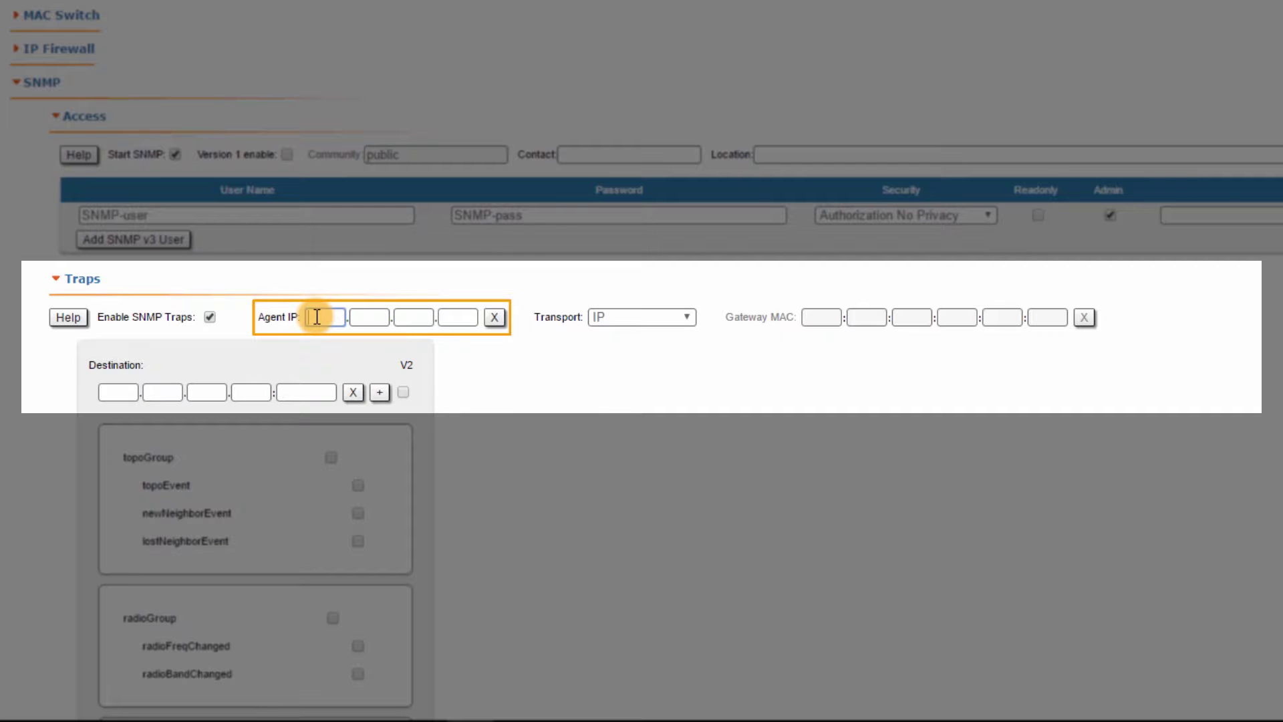
text(10.10.10.10)
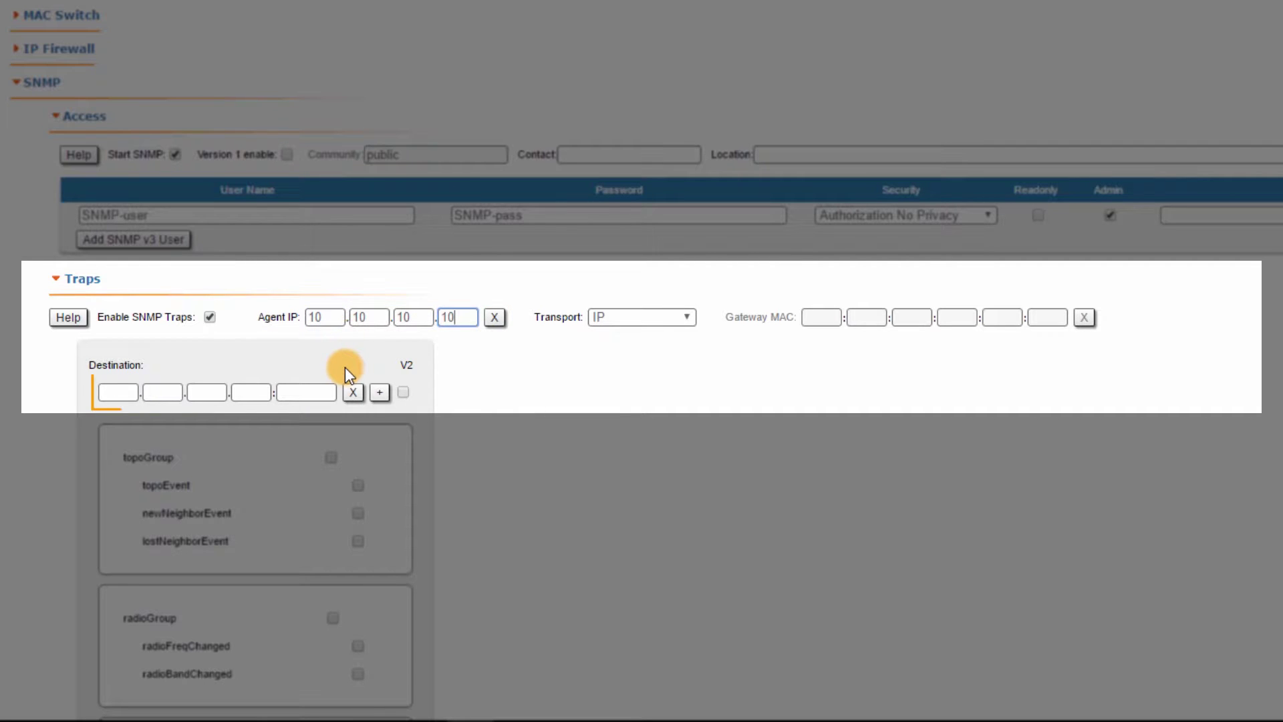
click(127, 387)
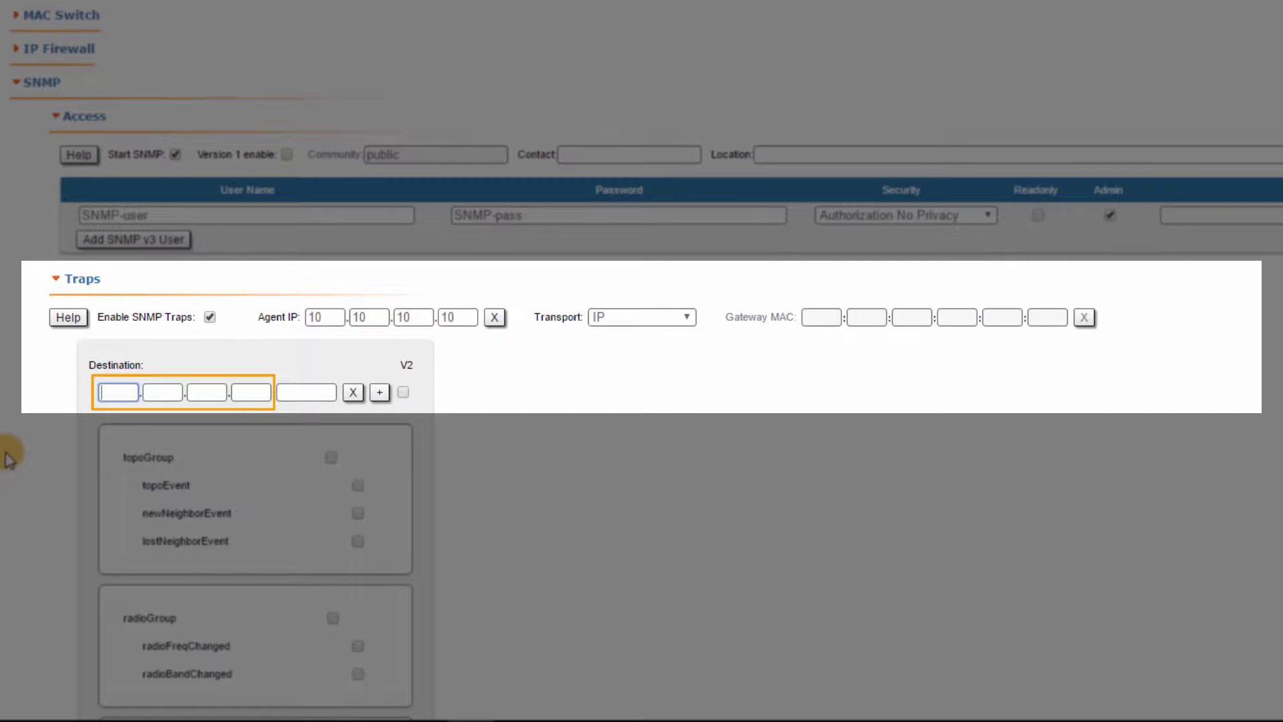
text(10.10.10.95)
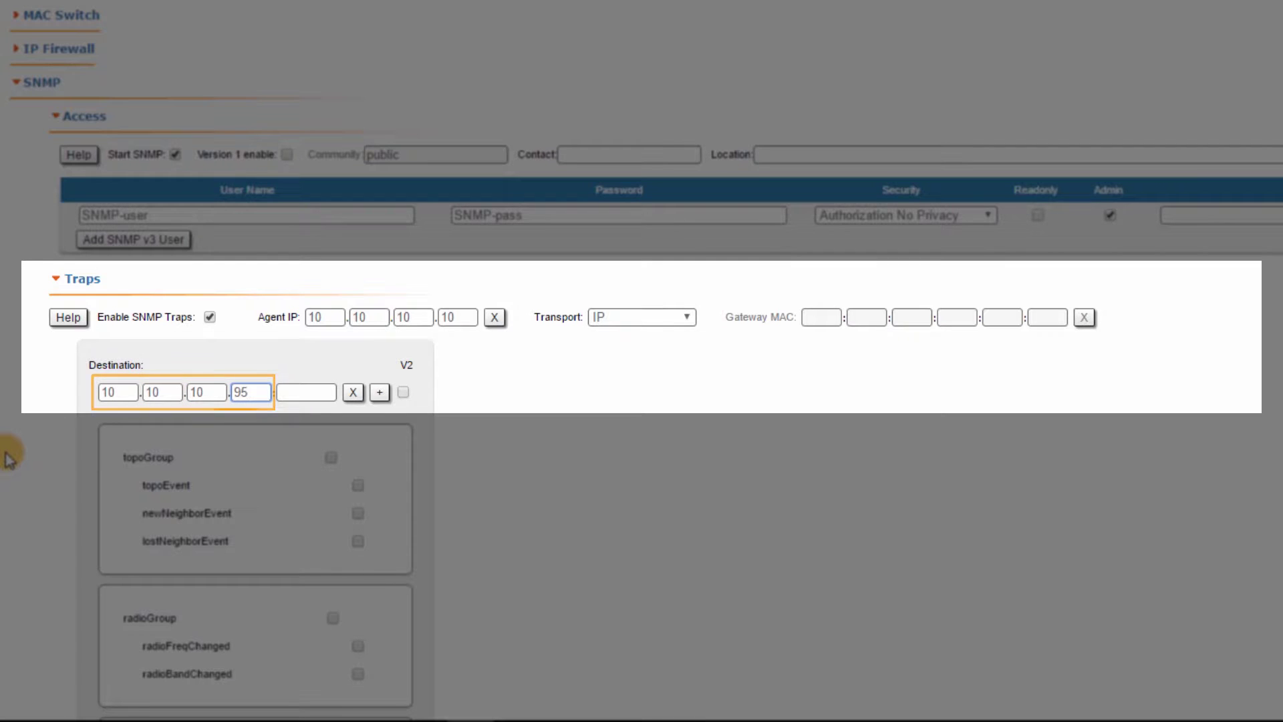
key(Tab)
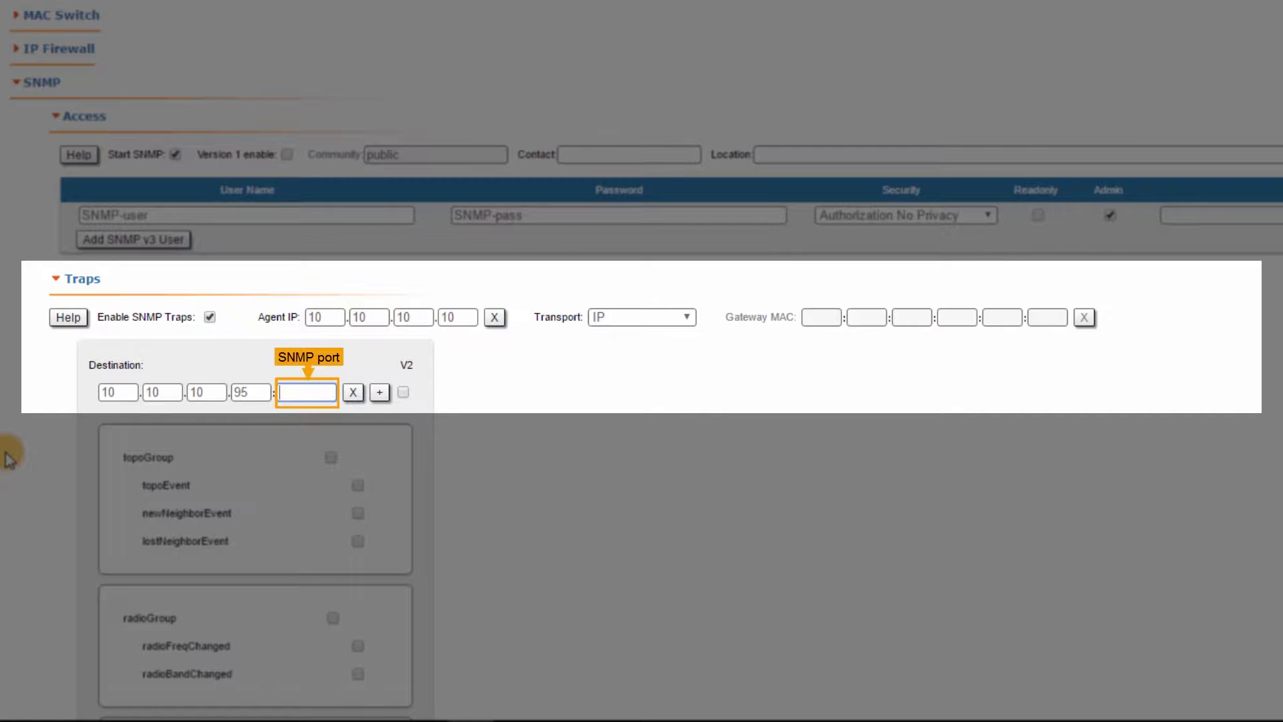
text(161)
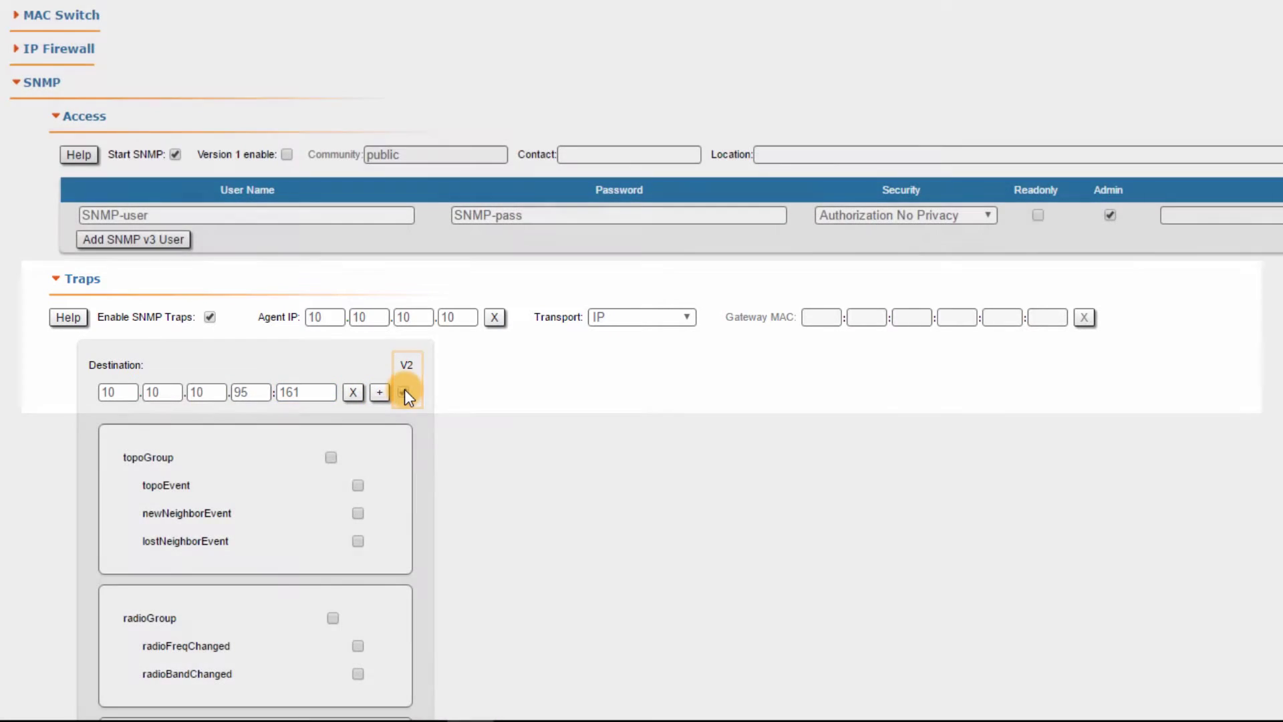
Send traps as V2 and select all topoGroup, radioGroup and others trap groups.
click(403, 392)
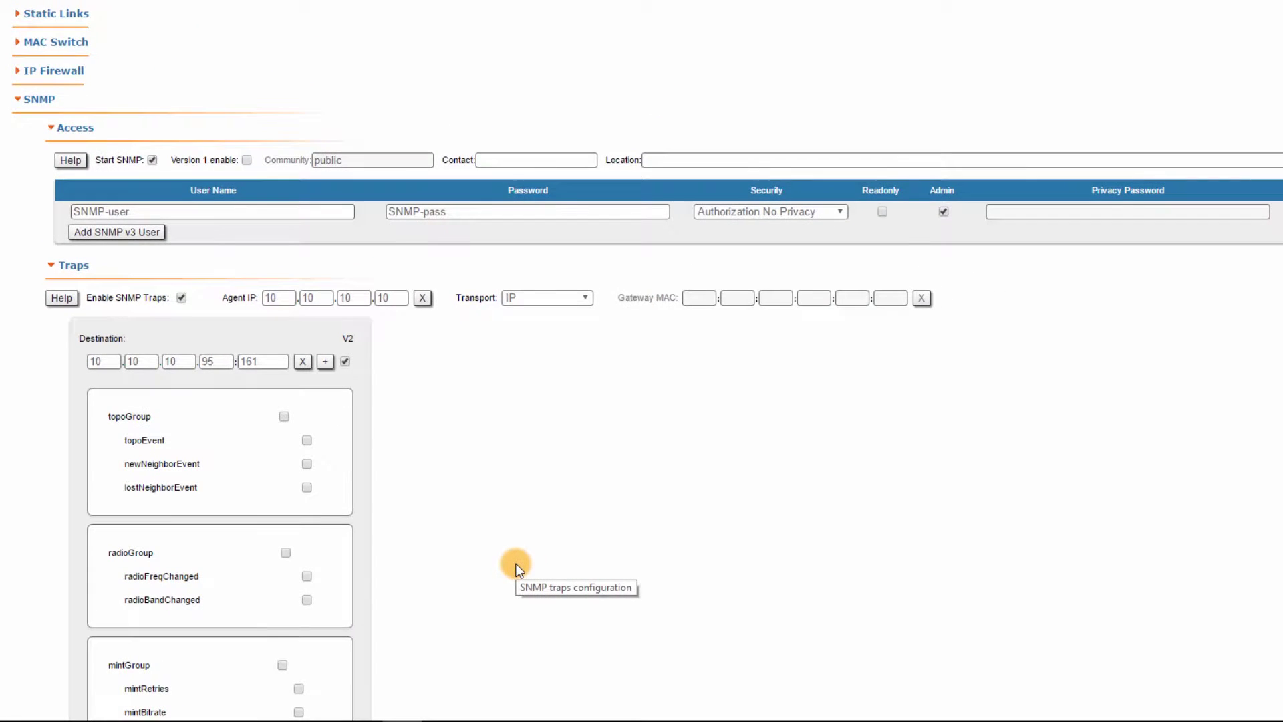
click(291, 416)
click(286, 552)
scroll(288, 552, down, 3)
scroll(307, 482, down, 2)
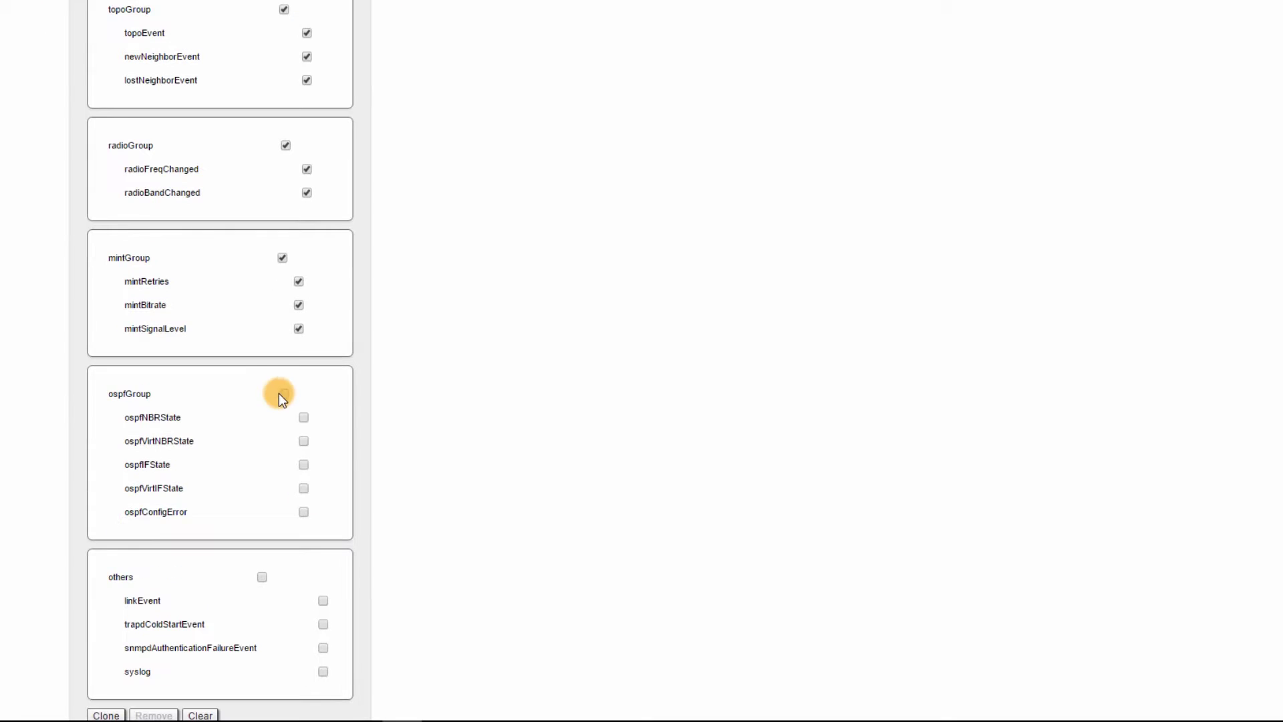
click(262, 577)
scroll(581, 478, down, 3)
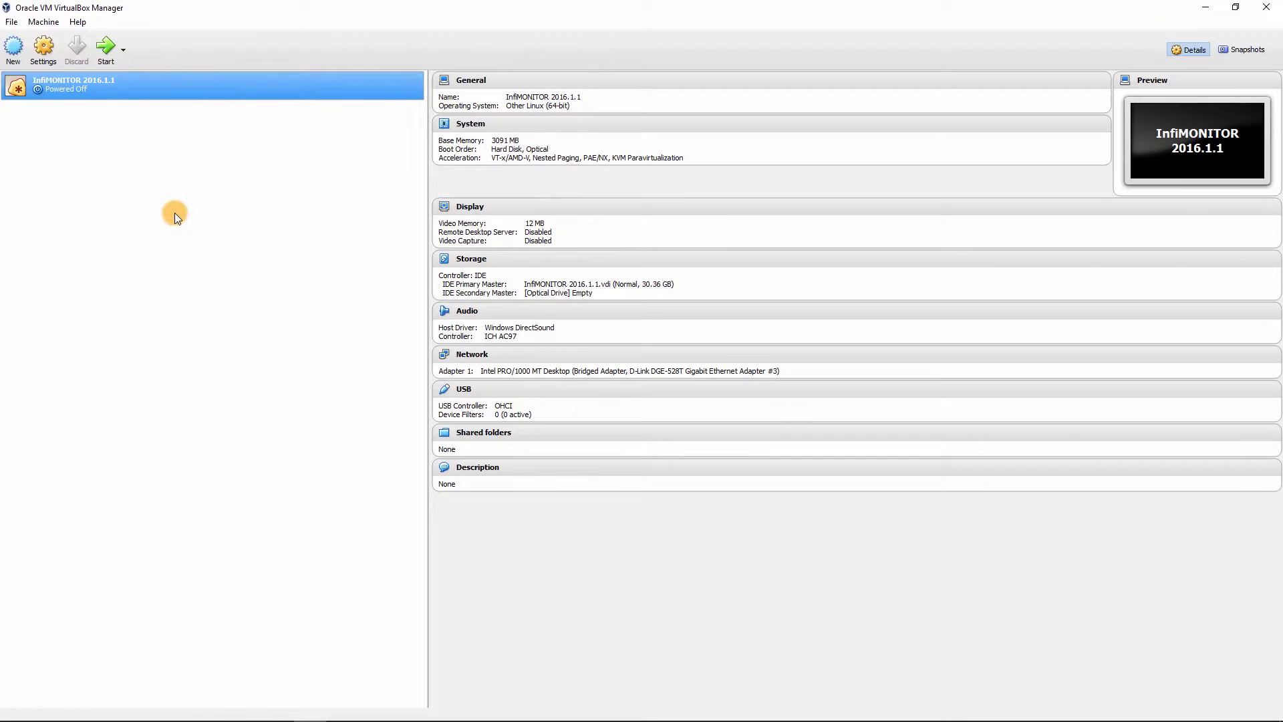
Select the InfiMONITOR 2016.1.1 virtual machine and start it.
click(122, 80)
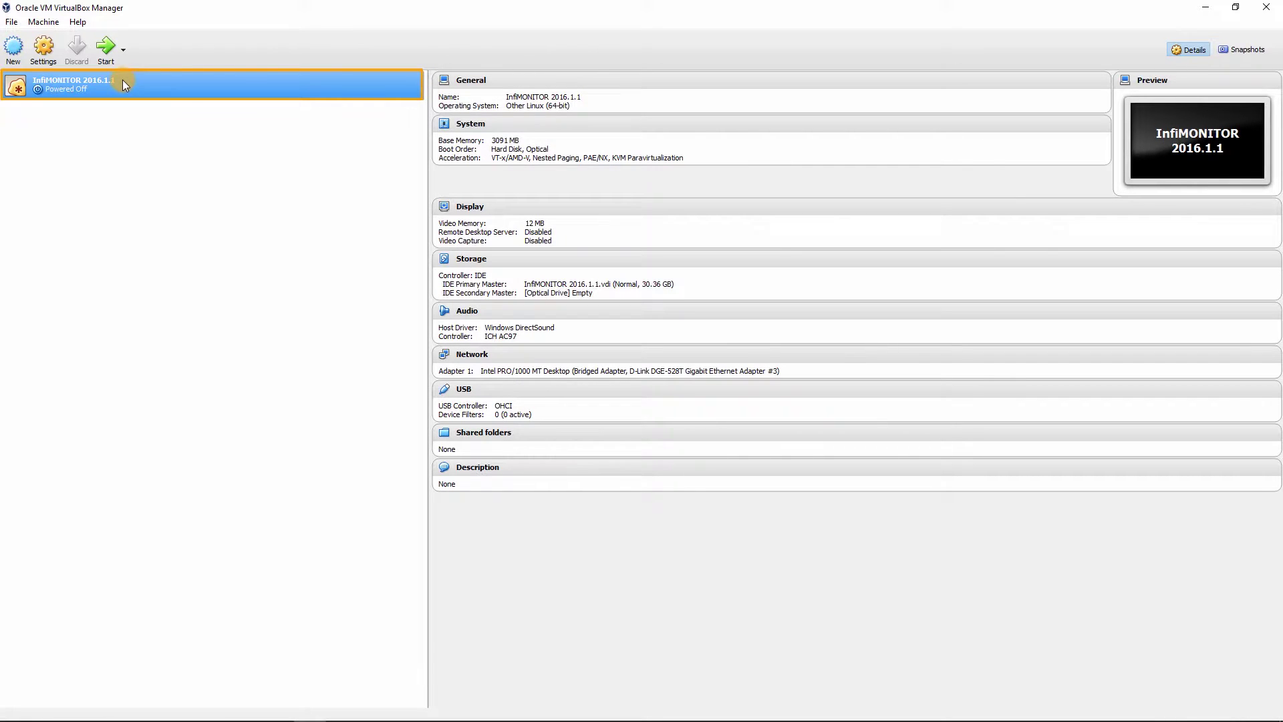
click(108, 57)
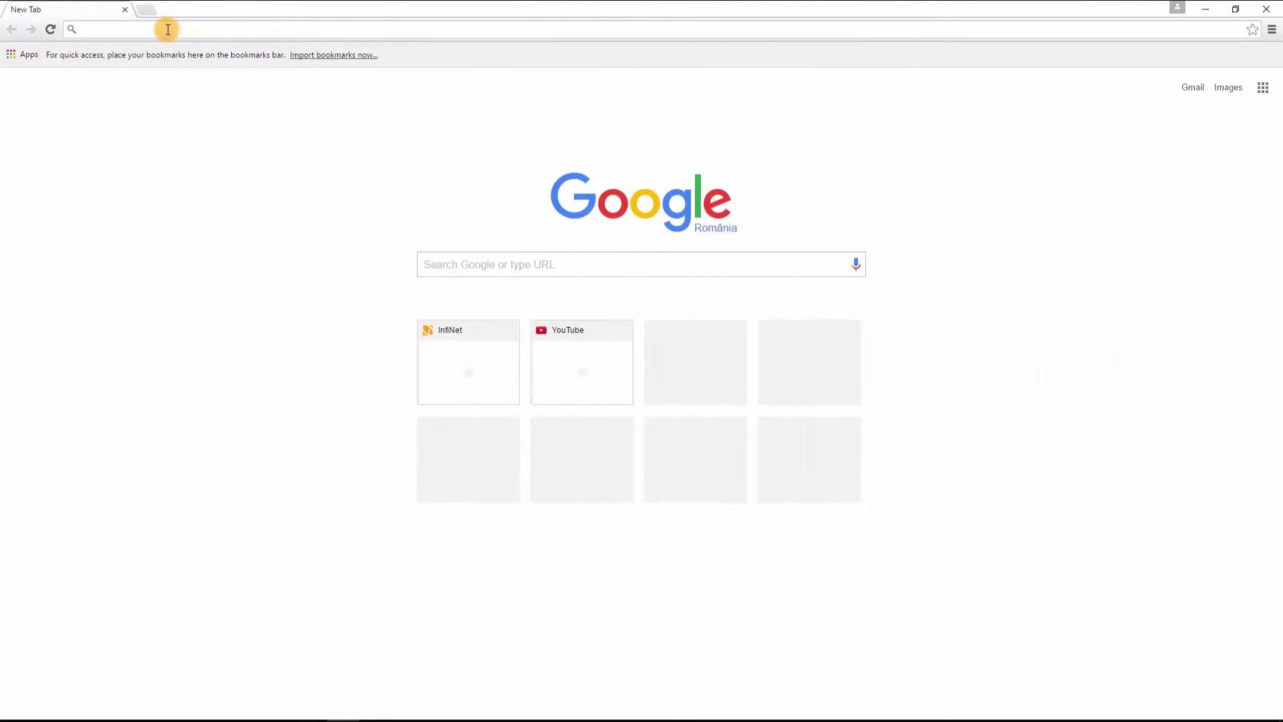
Browse to 10.10.10.95 and log in to InfiMONITOR with the administrator credentials.
text(10.10.10.)
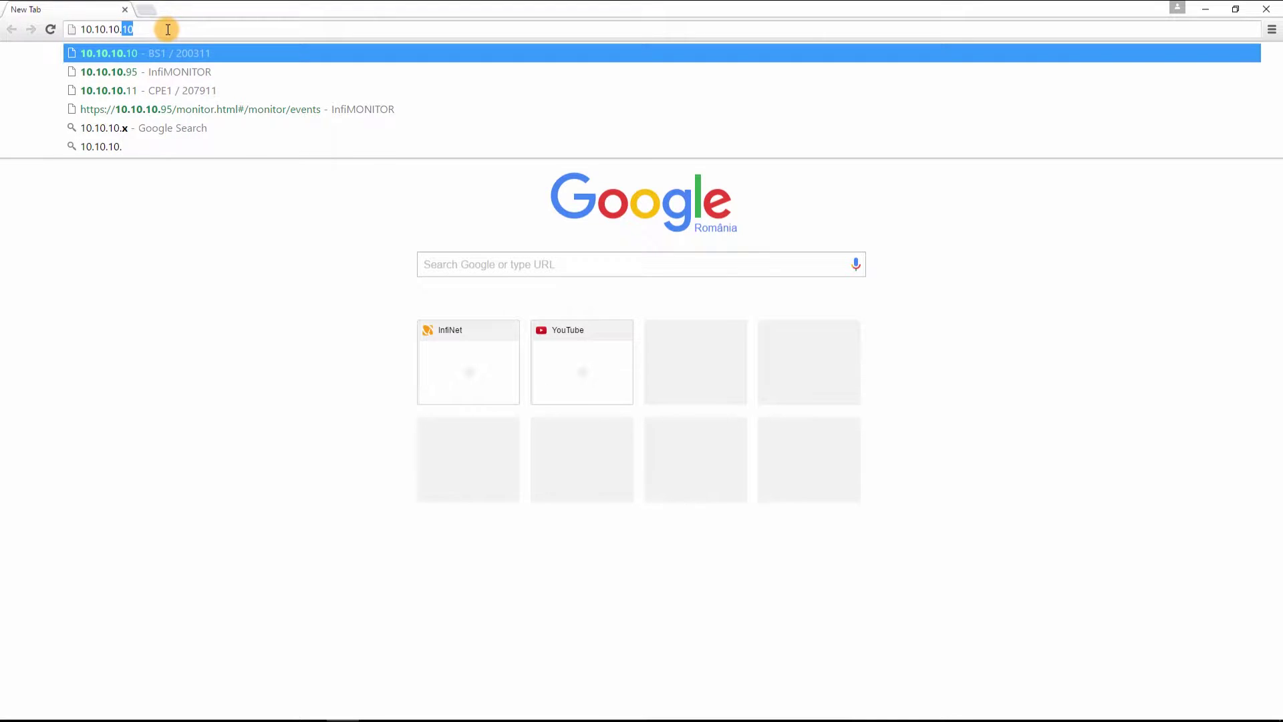
text(95)
key(Return)
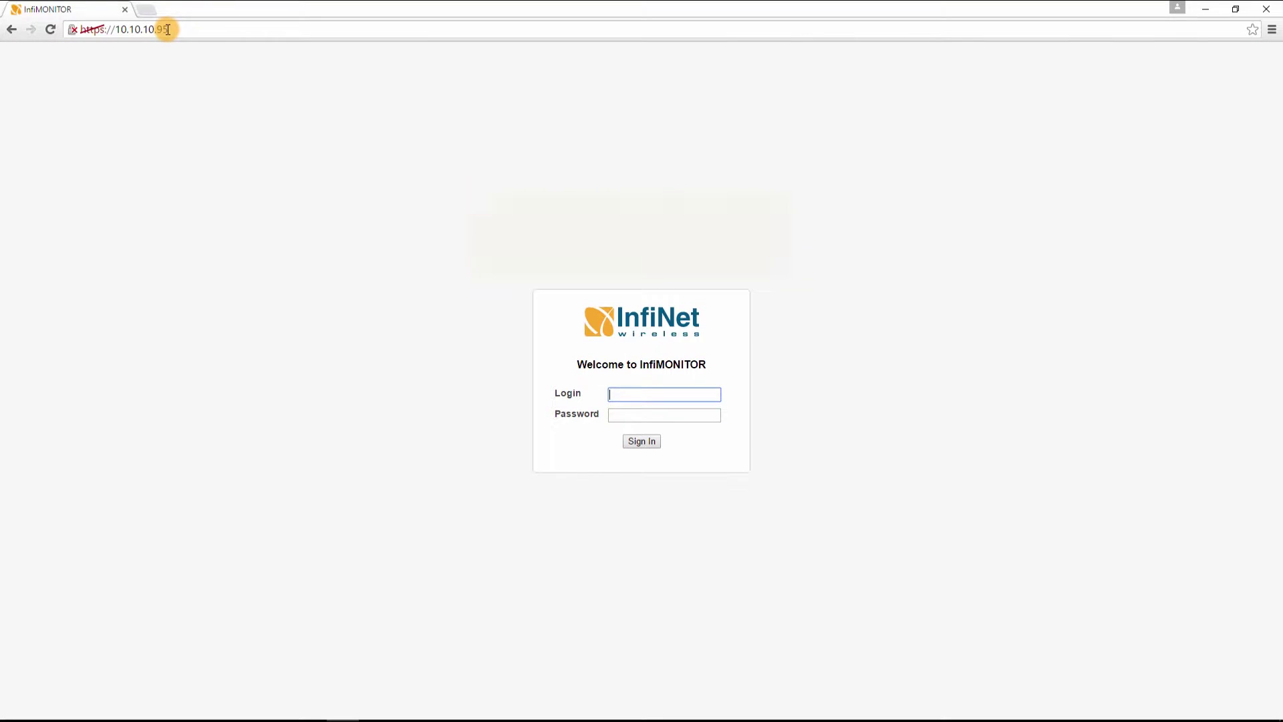
text(admin)
key(Tab)
text(admin)
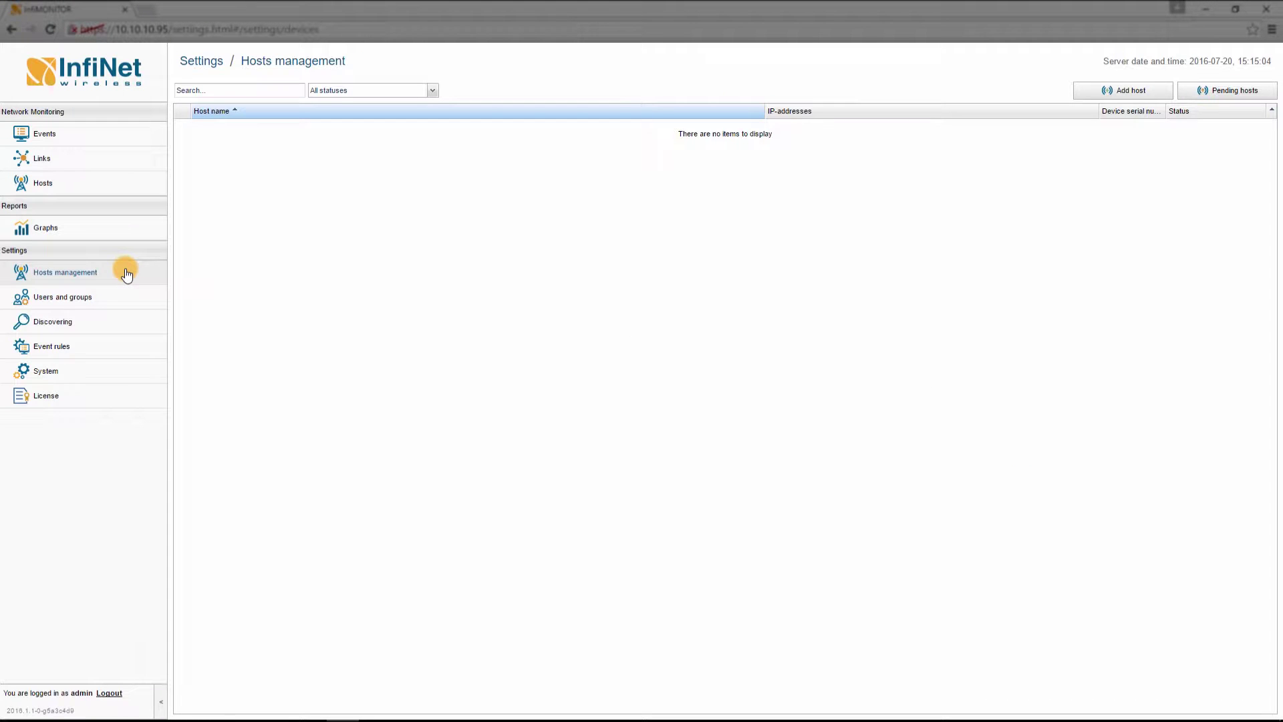
Create host 10.10.10.10 using SNMP v3 login 'SNMP-user' and its password.
click(1094, 92)
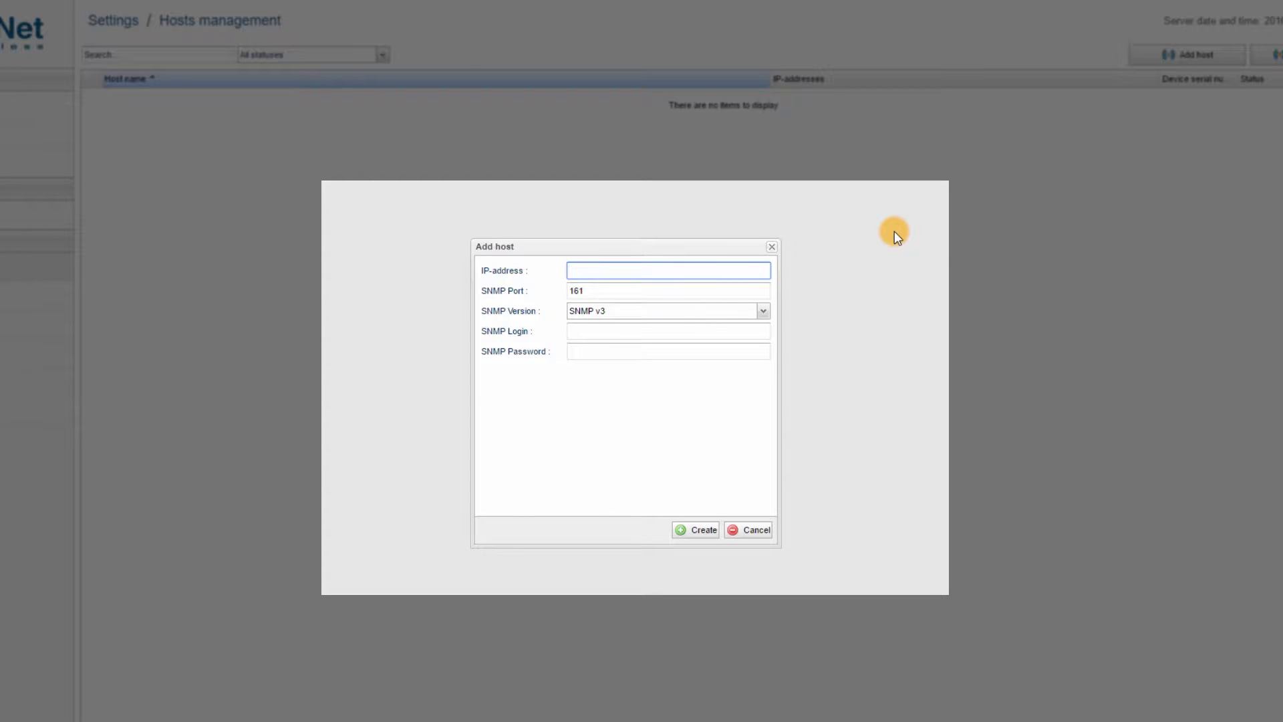
text(10.10.10.10)
click(718, 337)
text(SNM)
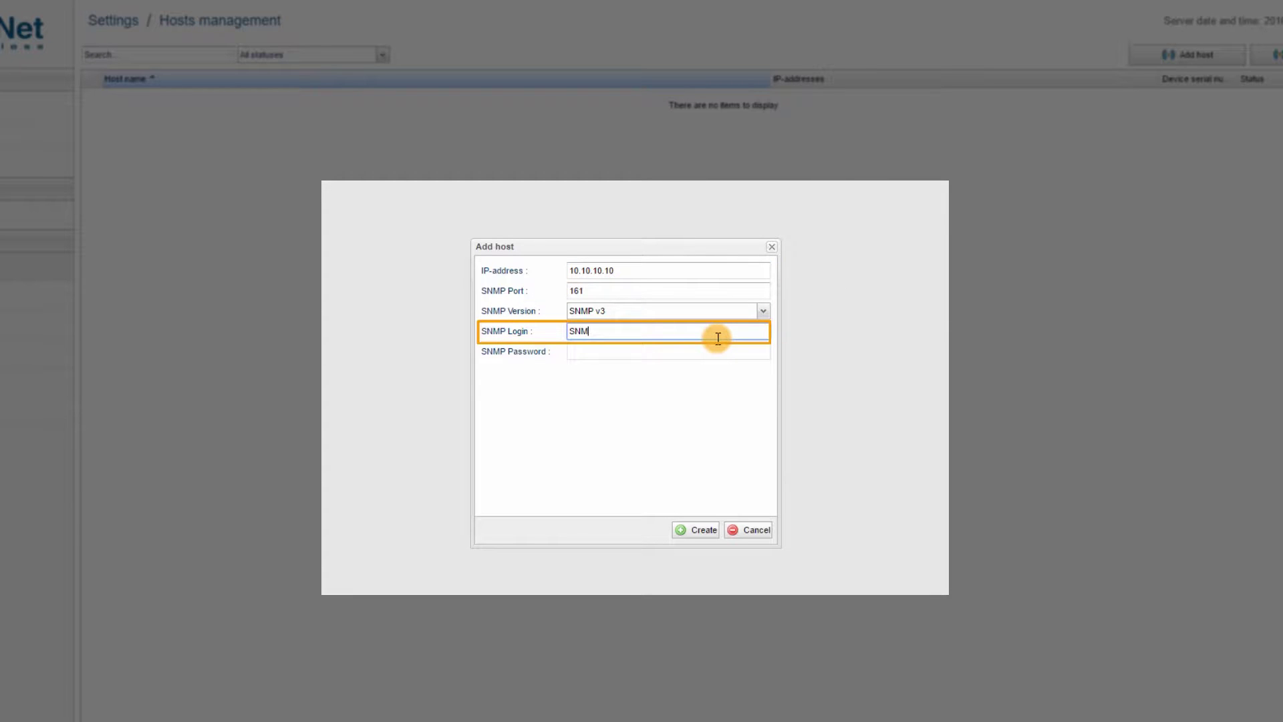
text(P-user)
key(Tab)
text(SNMP-pass)
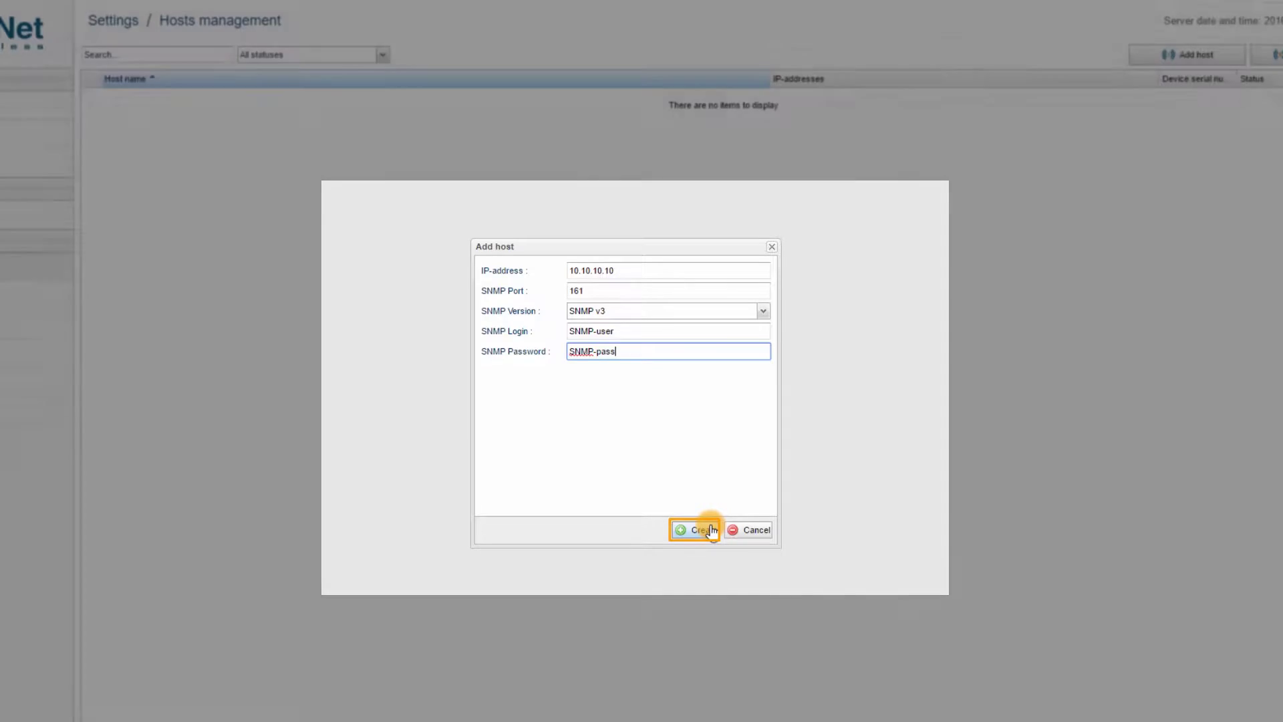
click(712, 531)
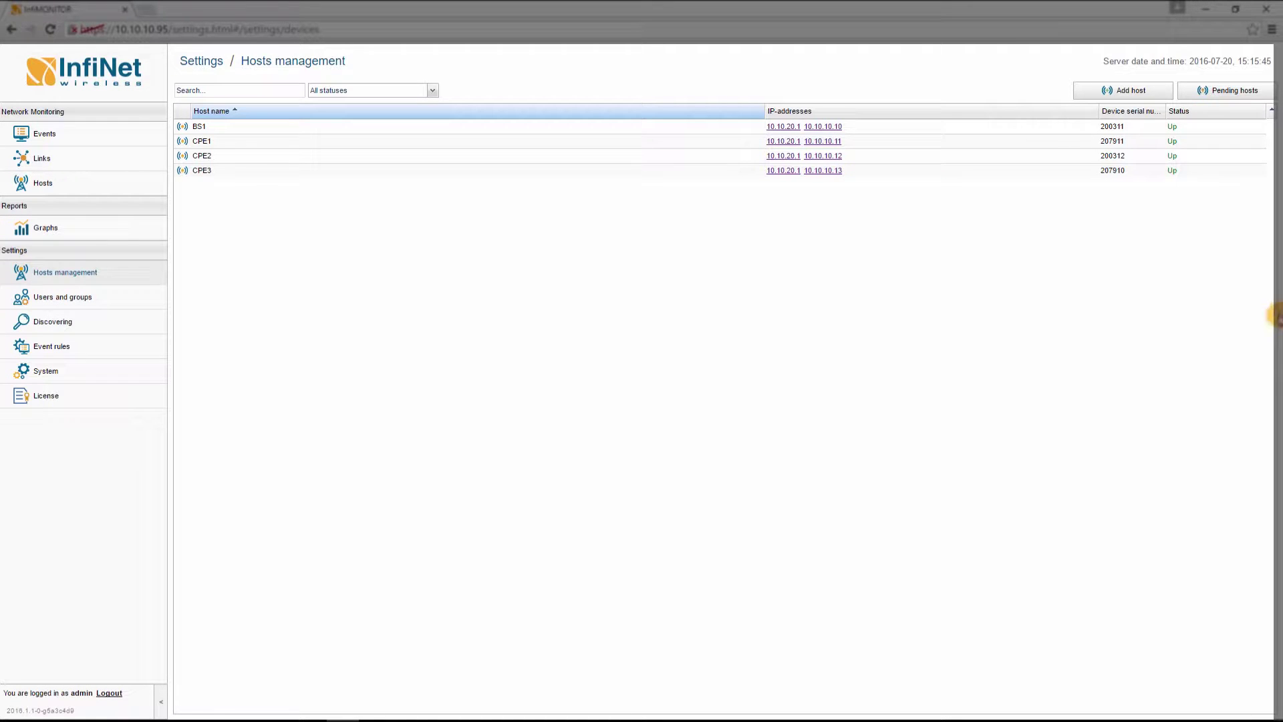
Review the Pending hosts list, then close it.
click(1243, 92)
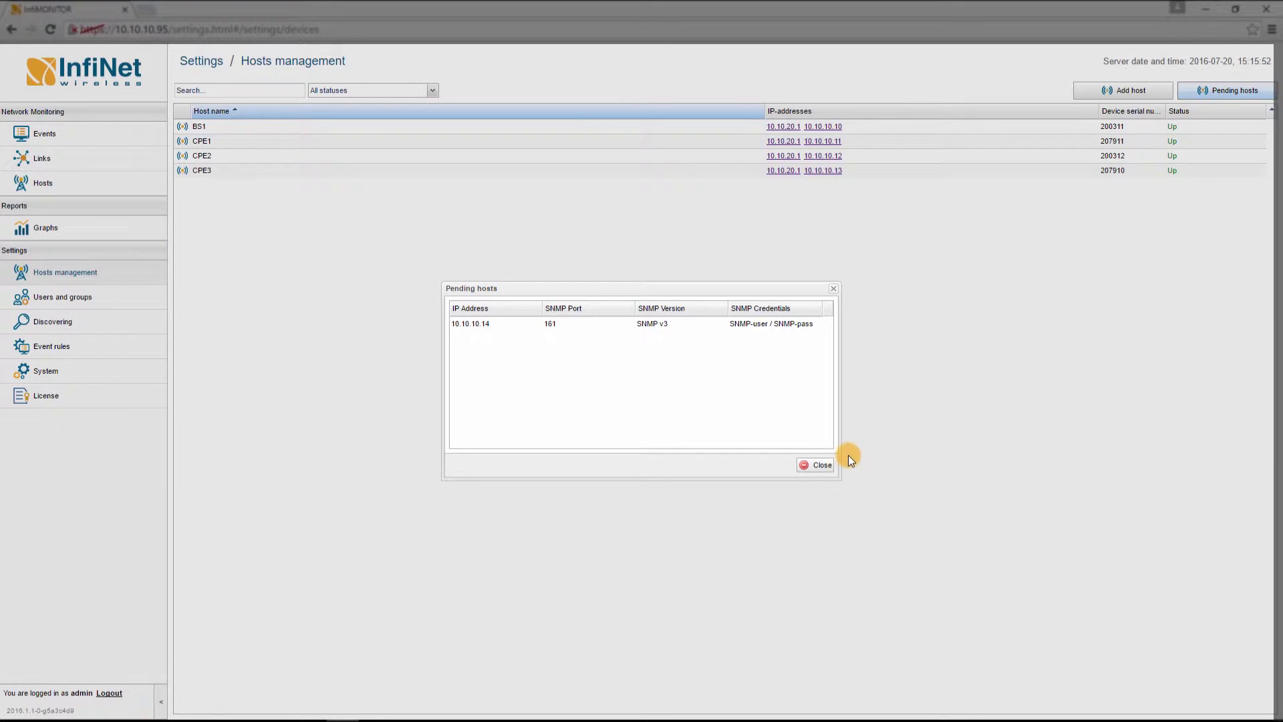
click(824, 466)
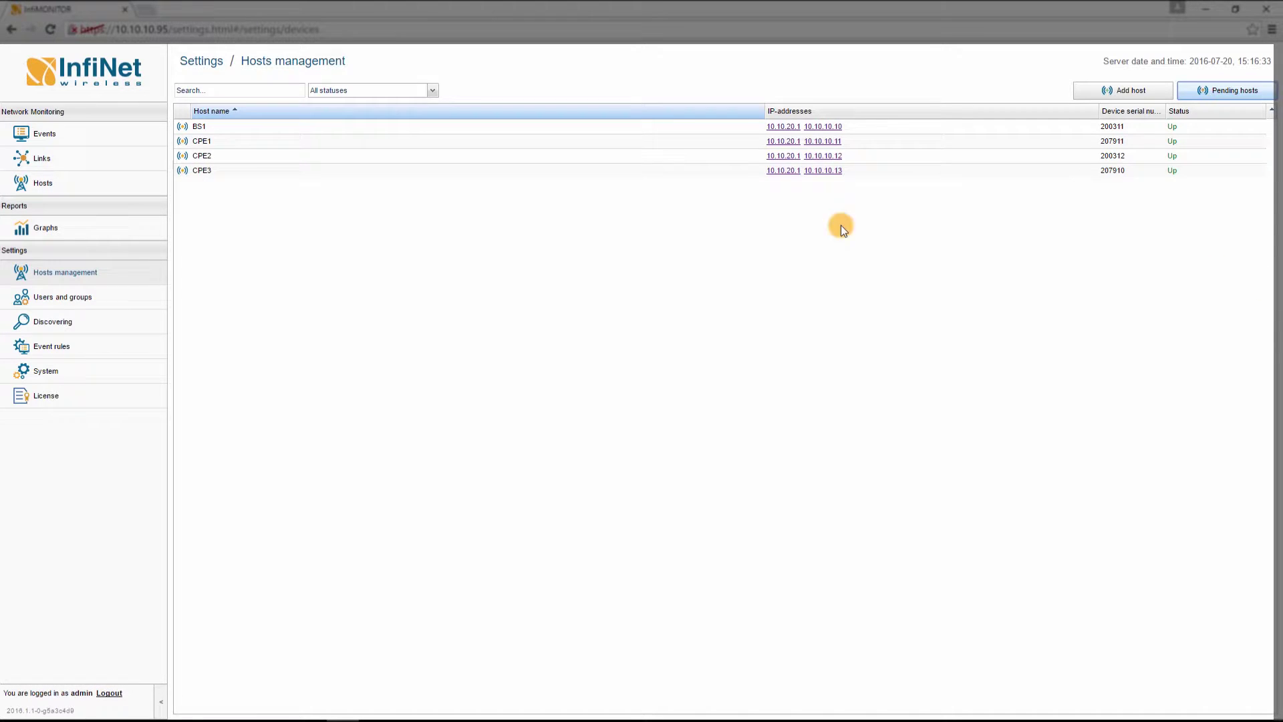
Open the auto-discovering settings, then check the event status filter choices.
click(105, 323)
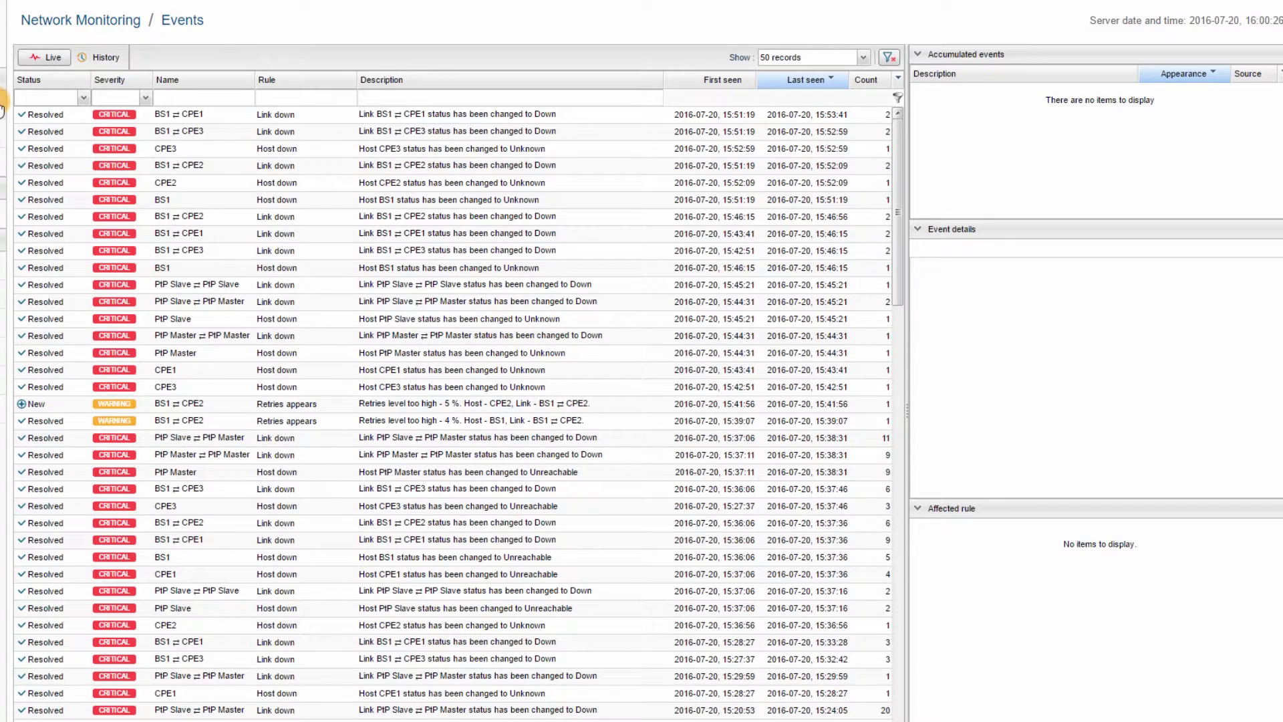
click(83, 98)
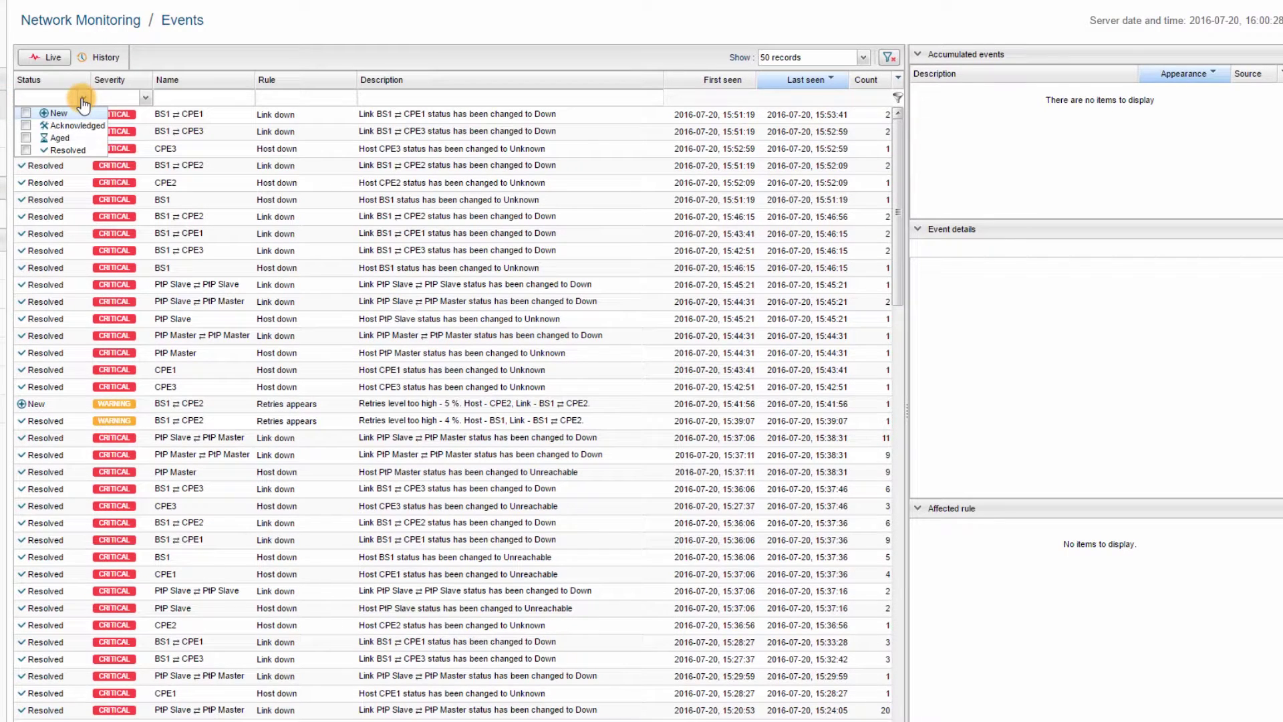
click(83, 100)
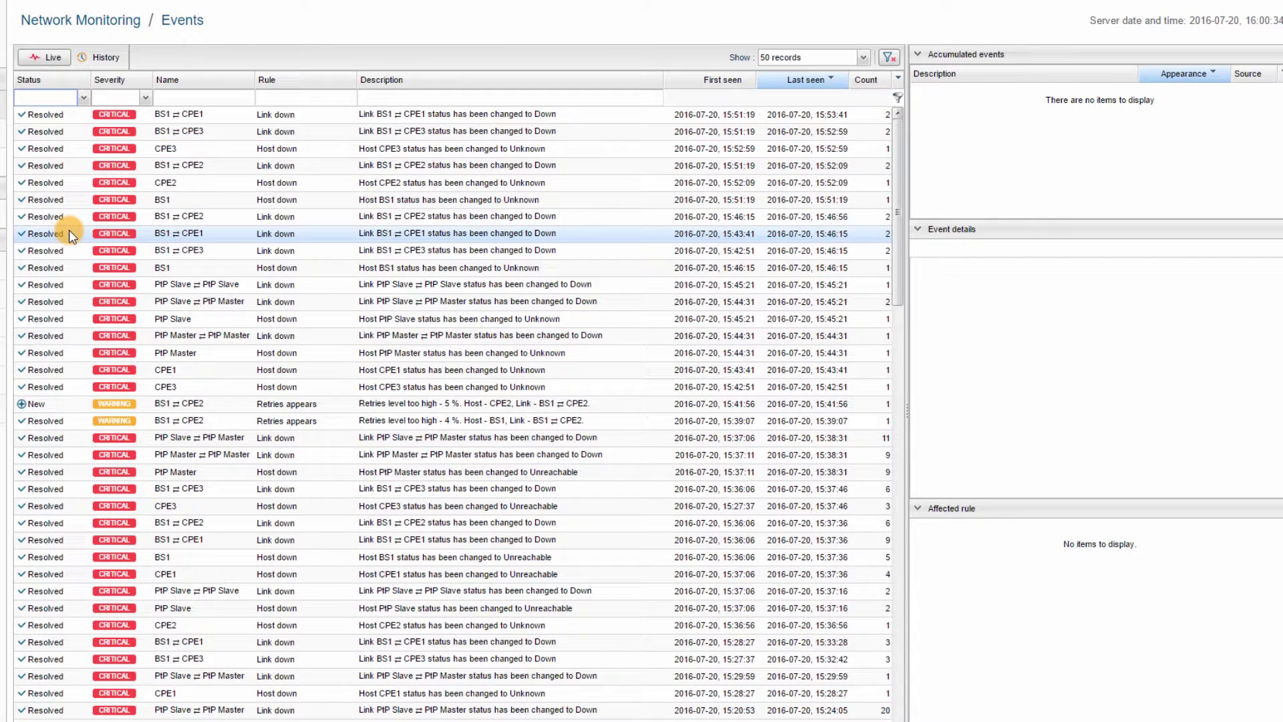
Set the BS1 ⇄ CPE2 Retries appears event to Acknowledged, then back to New.
click(70, 403)
right_click(69, 403)
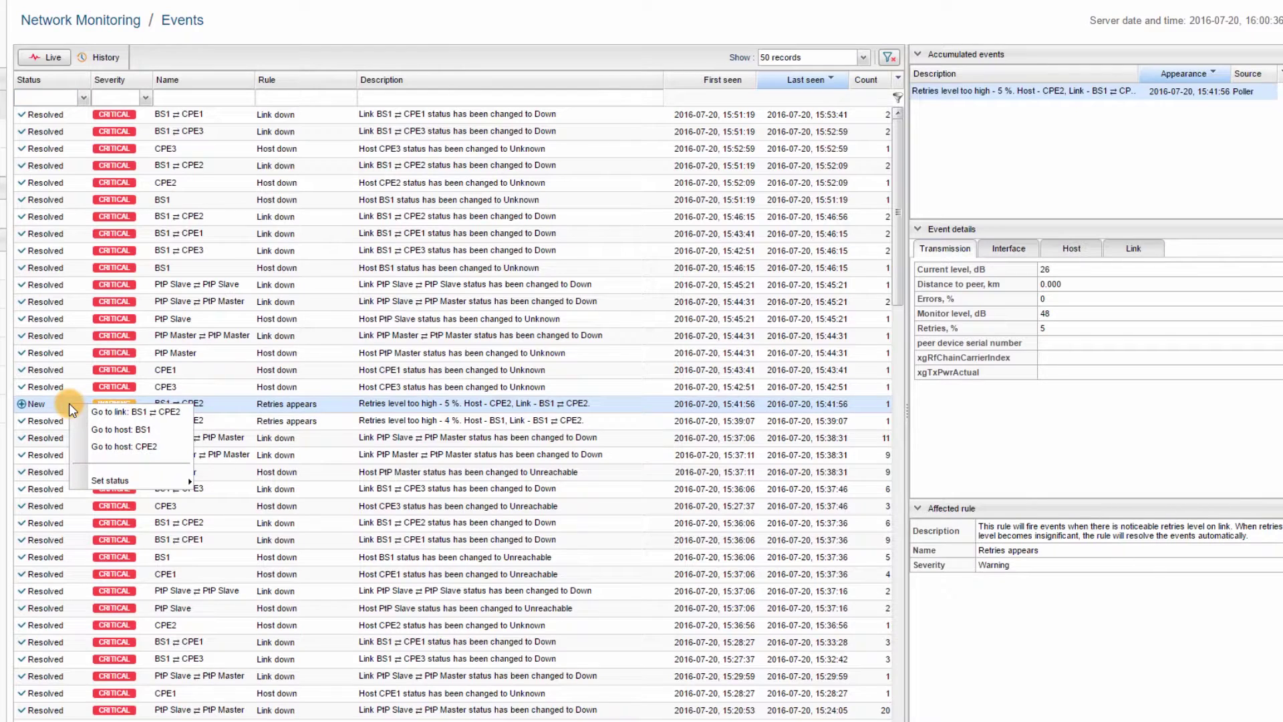
mouse_move(124, 479)
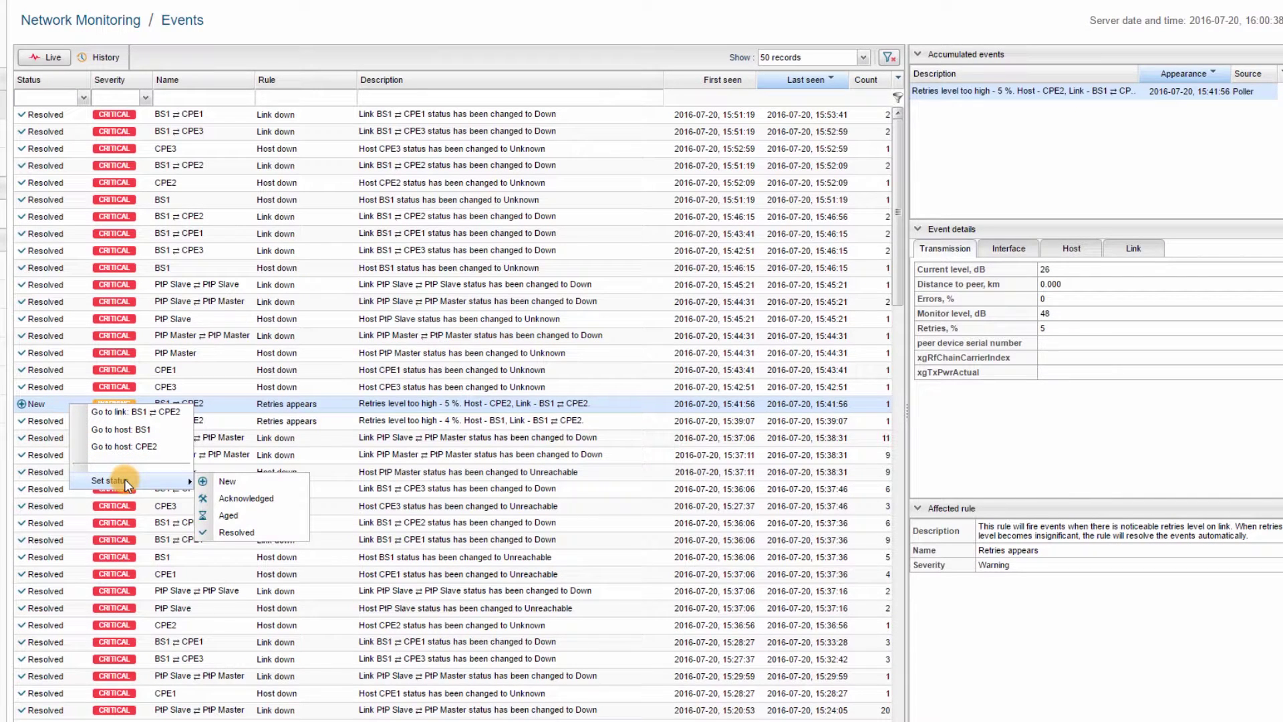
click(246, 500)
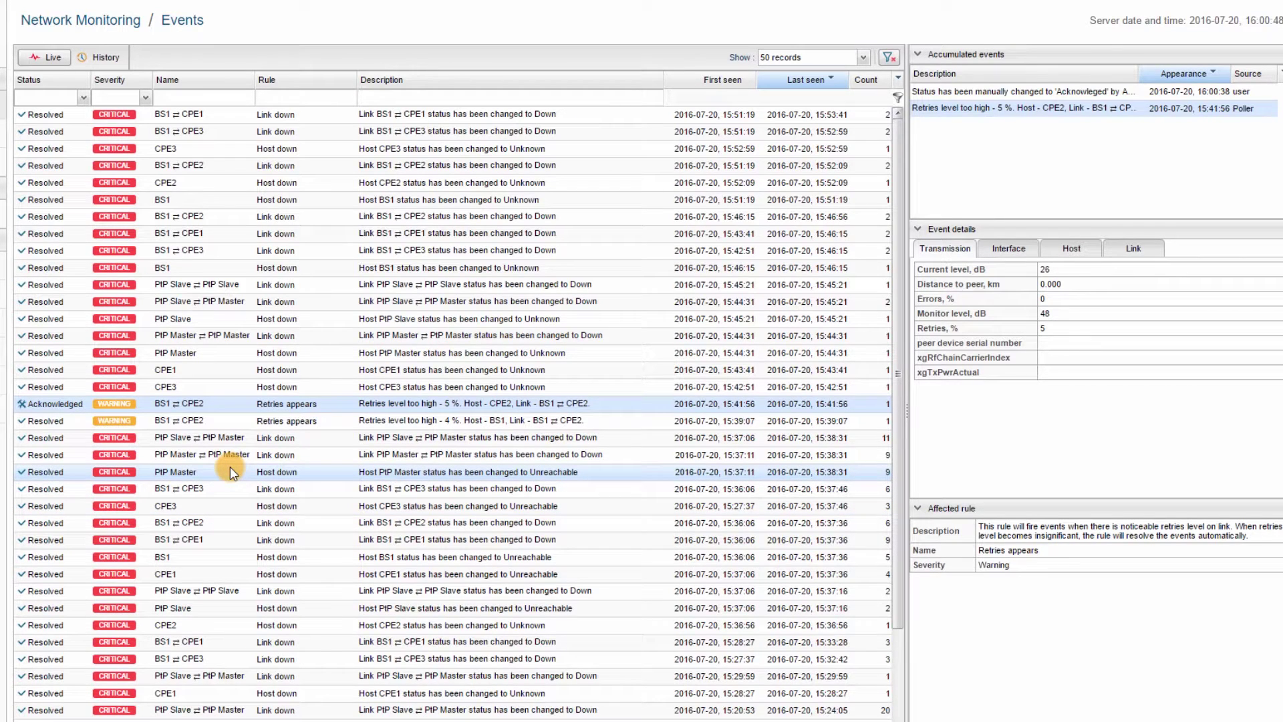
right_click(62, 405)
mouse_move(122, 476)
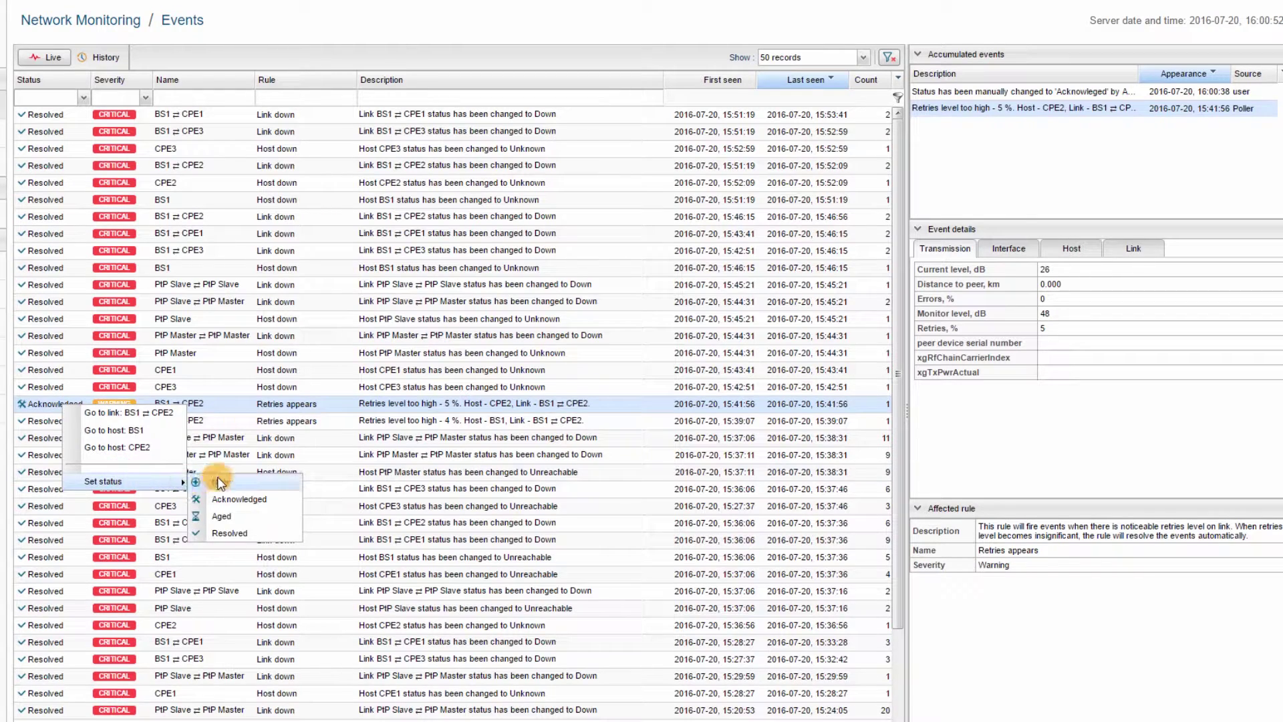
click(211, 480)
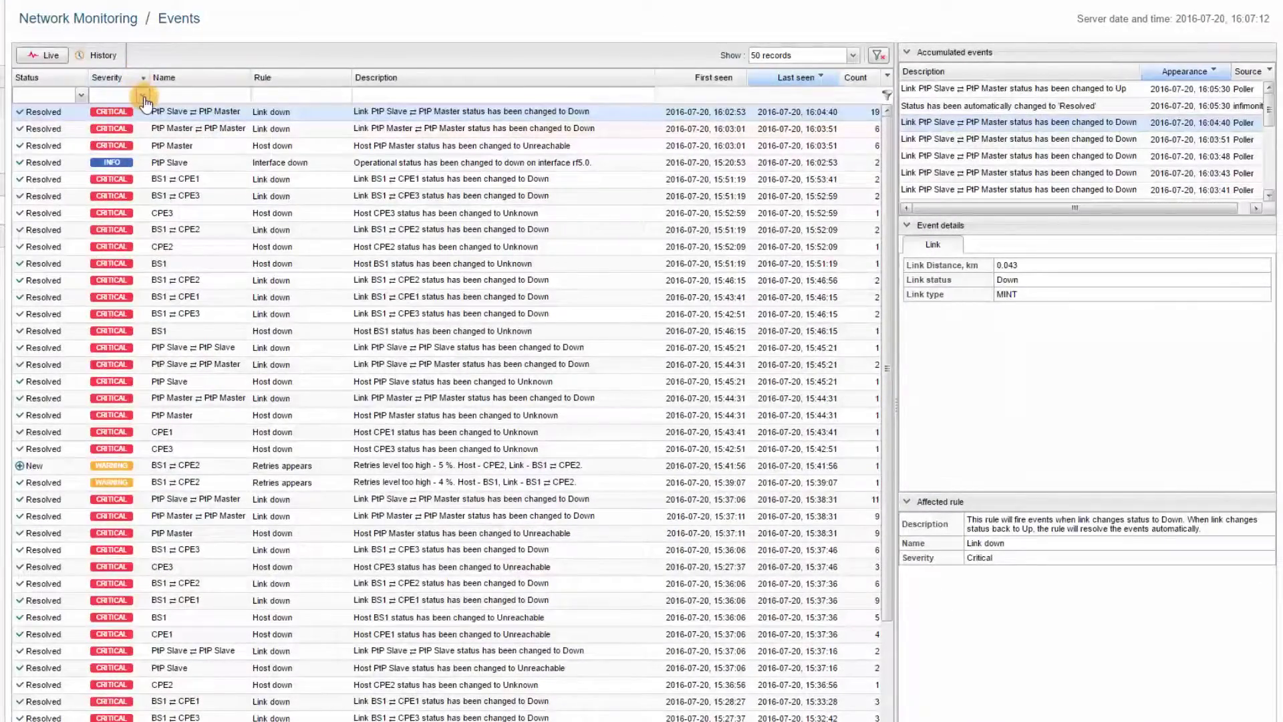
Filter events to critical only, then info only, then clear the severity filter.
click(142, 95)
click(100, 111)
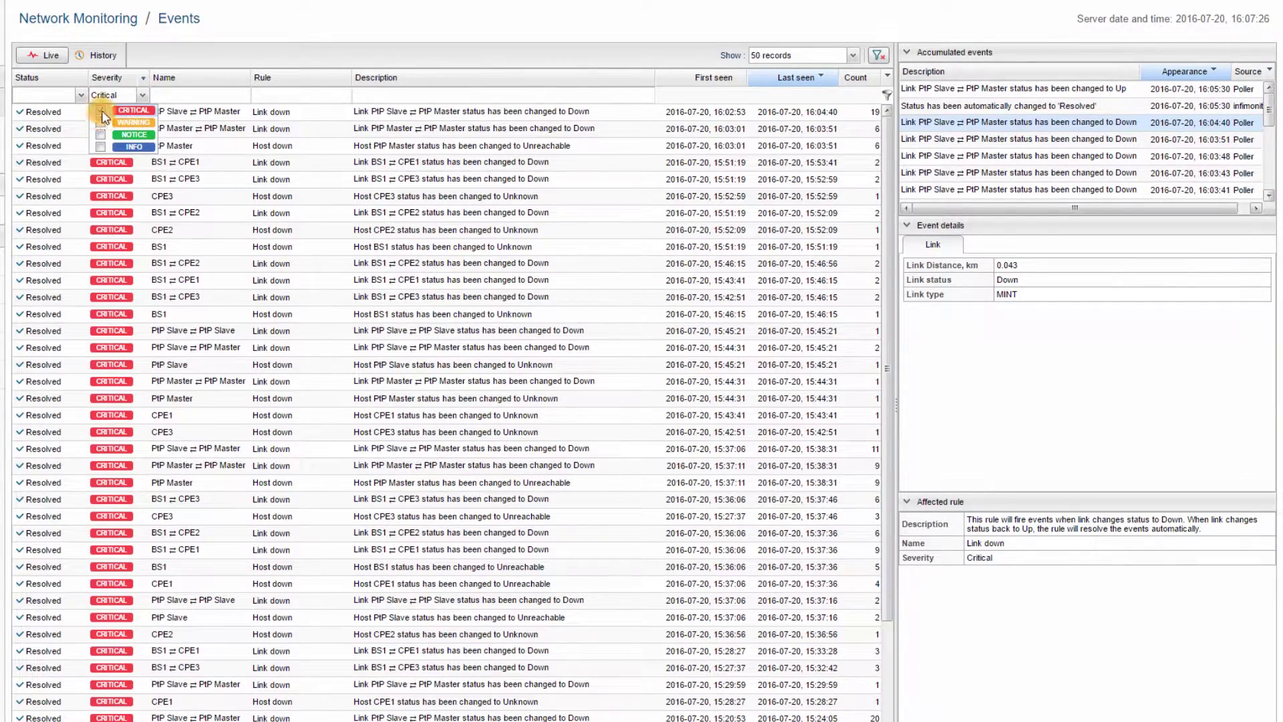
click(100, 112)
click(100, 124)
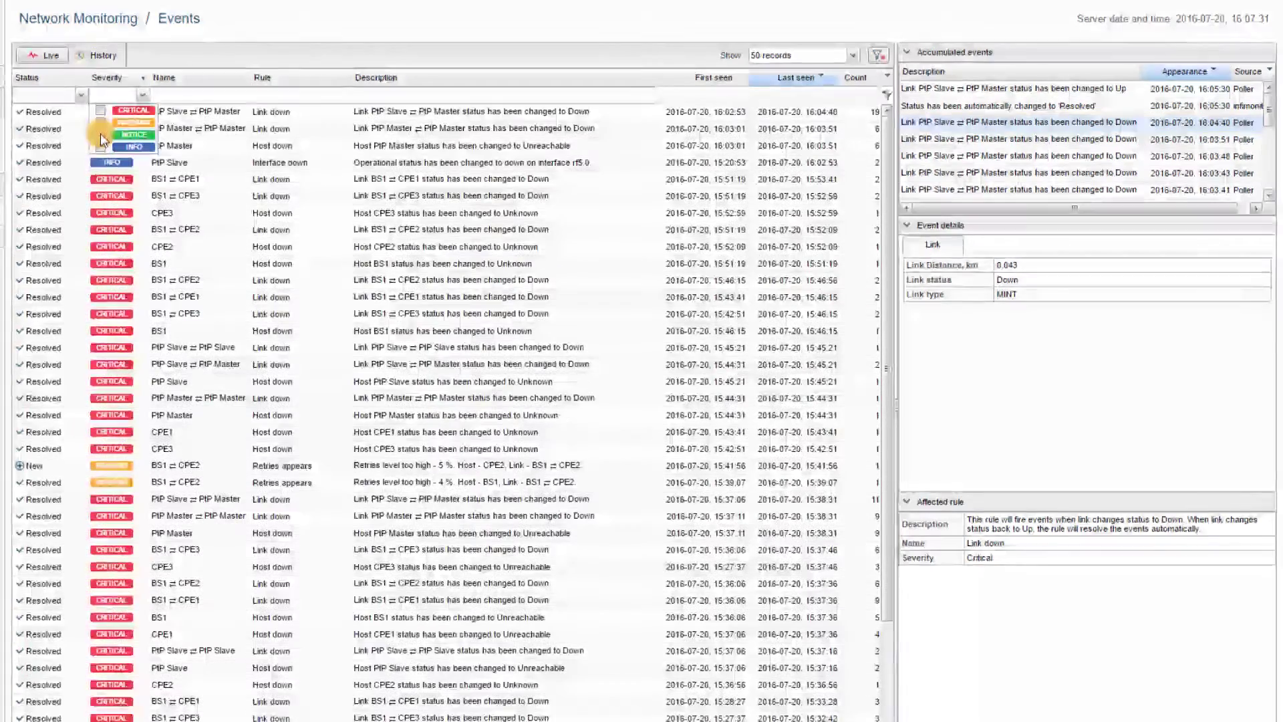
click(100, 146)
click(99, 145)
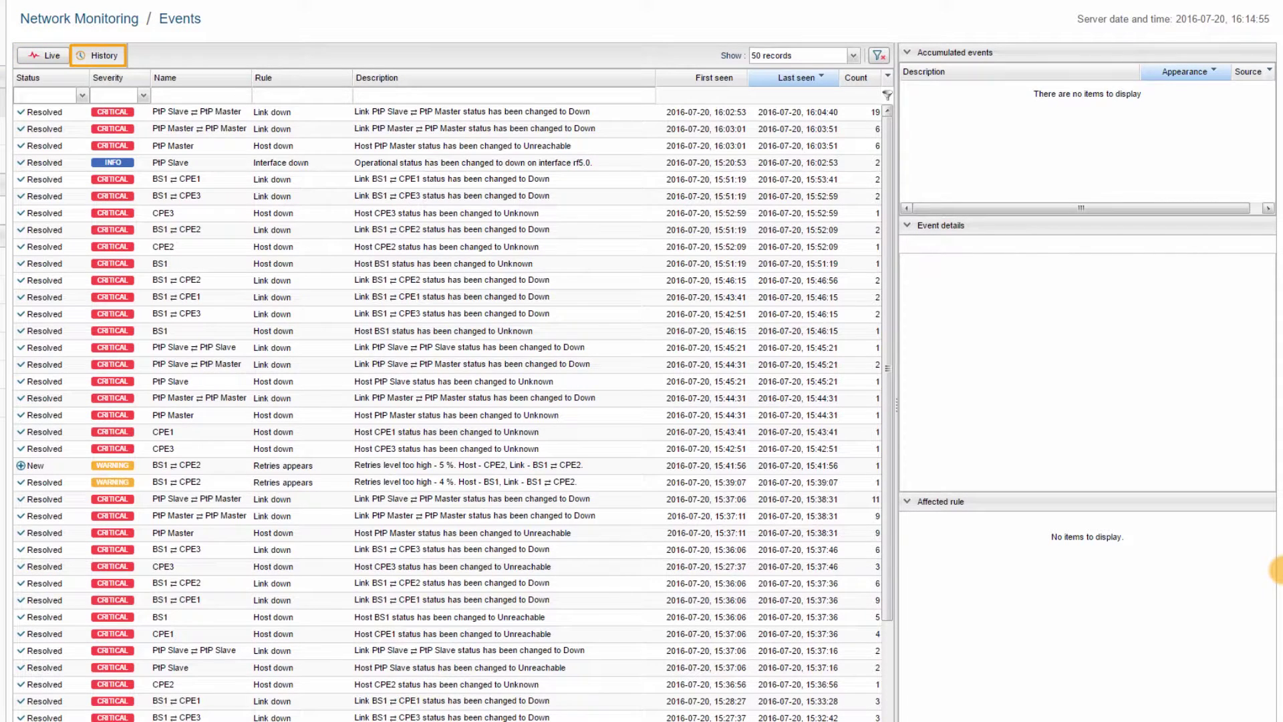
Show event history from 14 June to 15 July 2016.
click(99, 57)
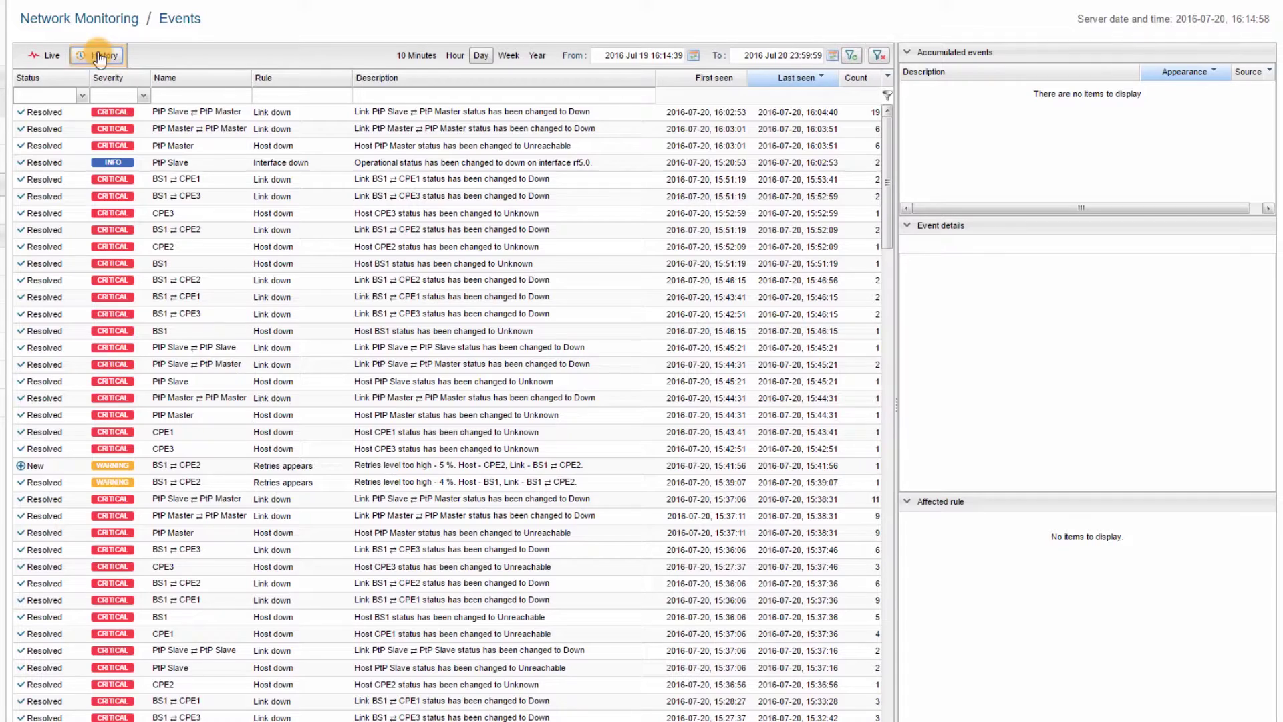
click(508, 57)
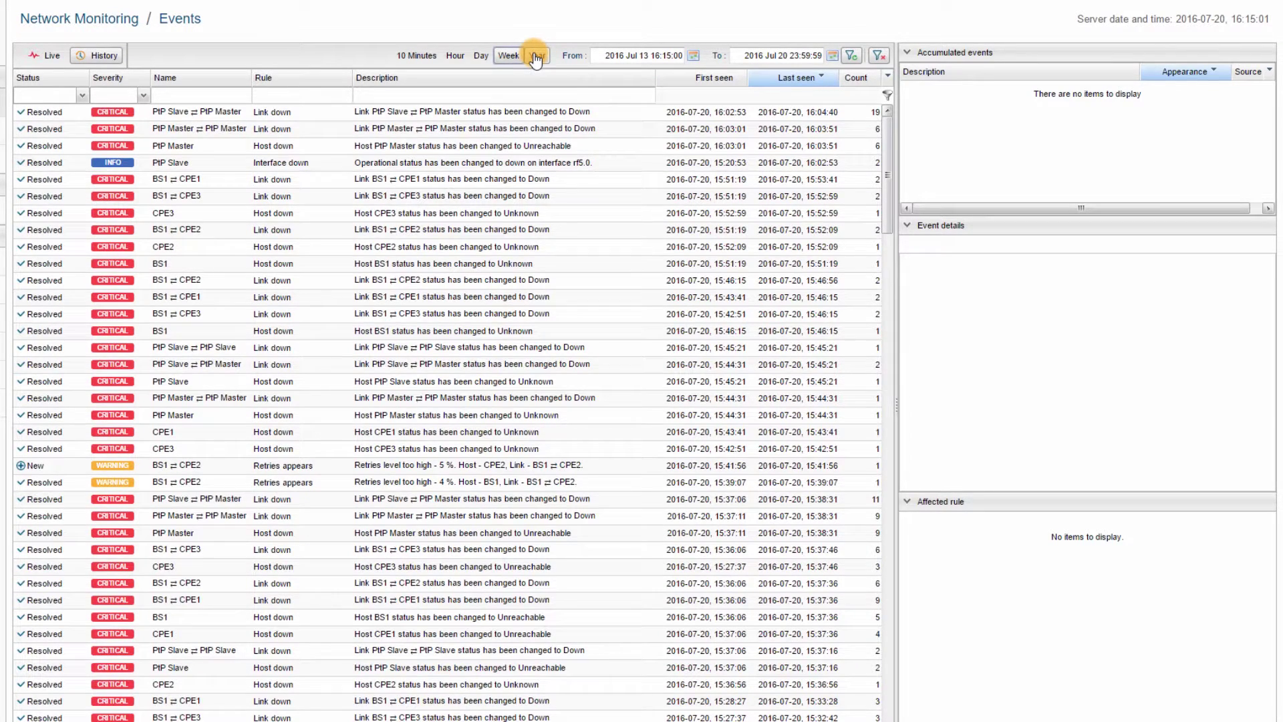
click(536, 57)
click(693, 55)
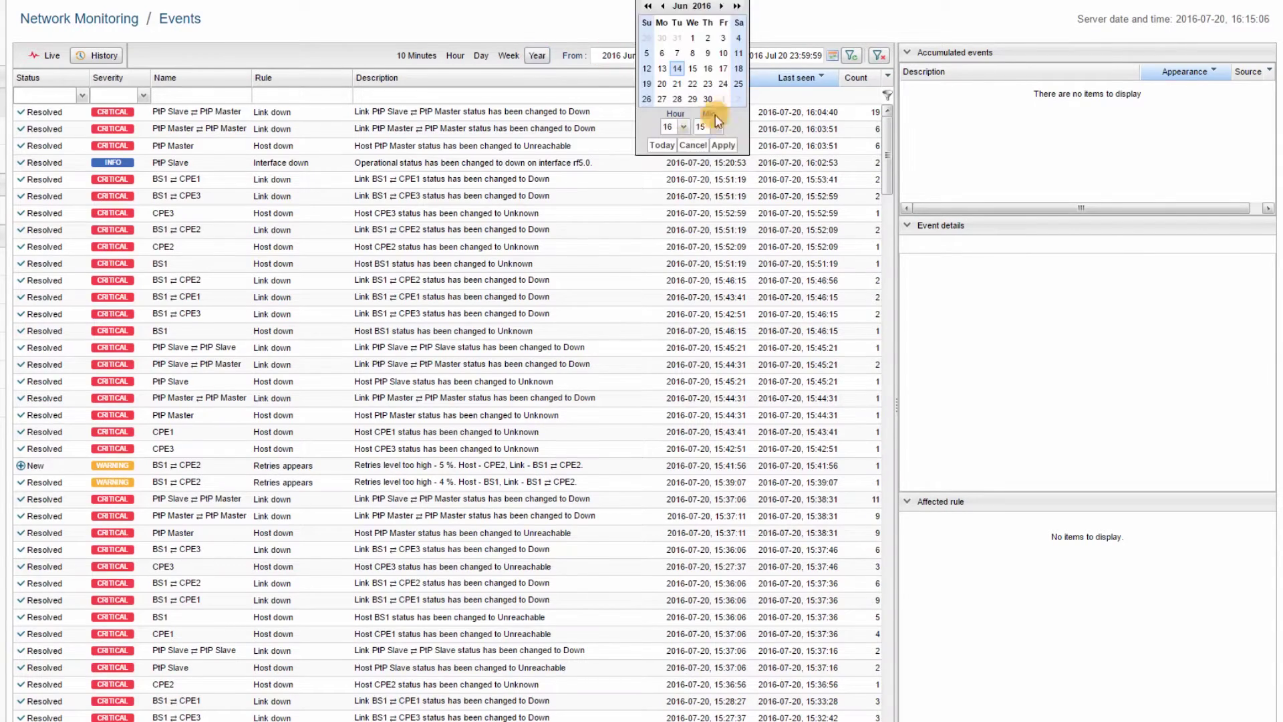
click(721, 146)
click(832, 55)
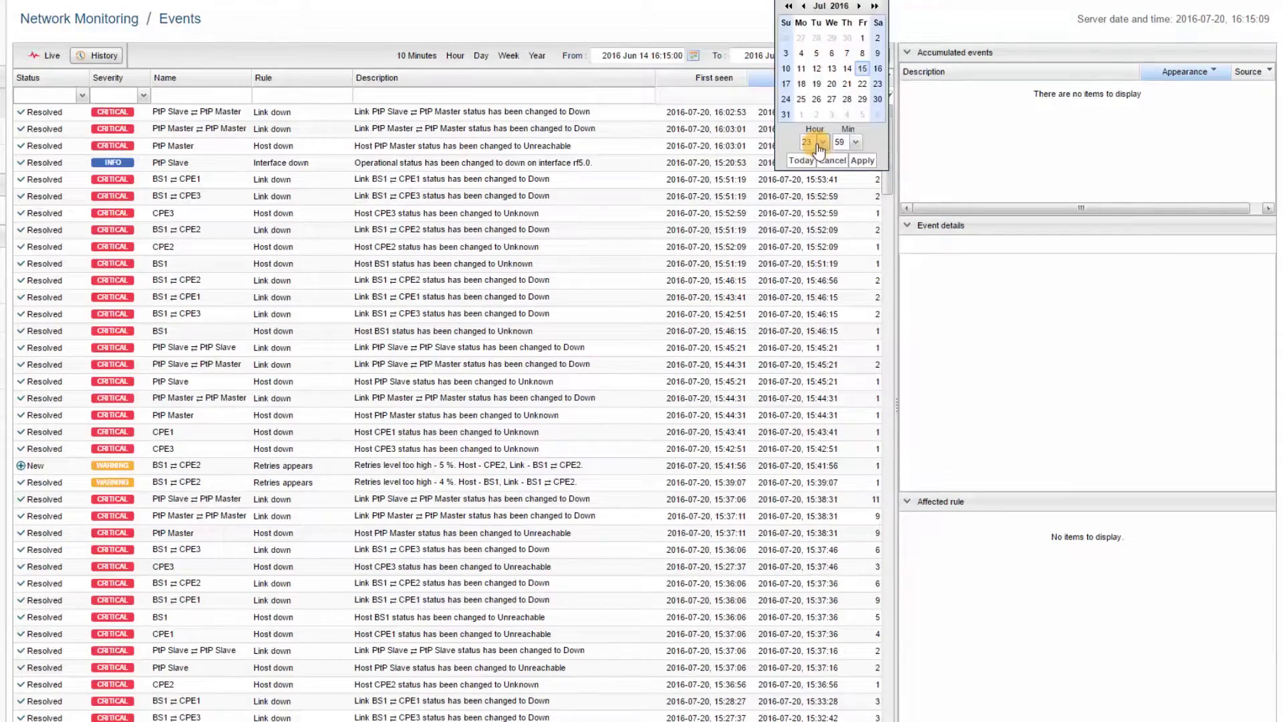
click(863, 161)
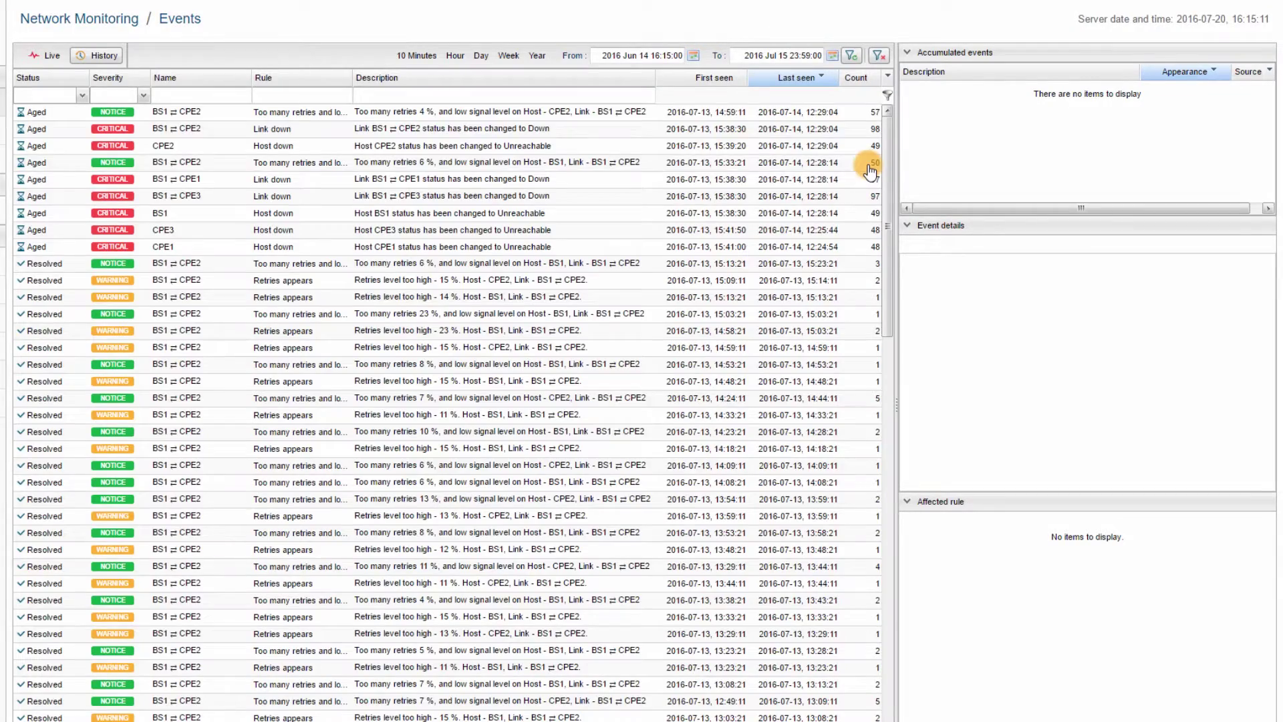
Return to live events and filter by Name 'BS' and Description 'down'.
click(47, 55)
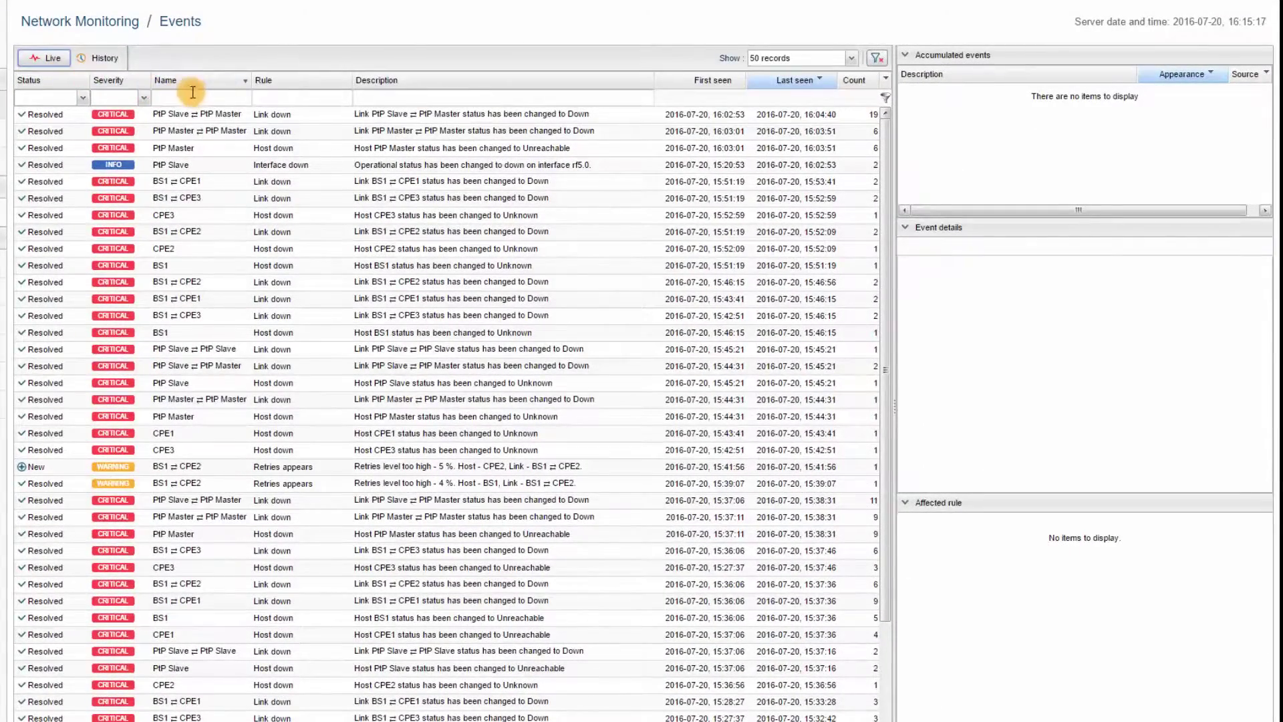
click(259, 110)
text(BS)
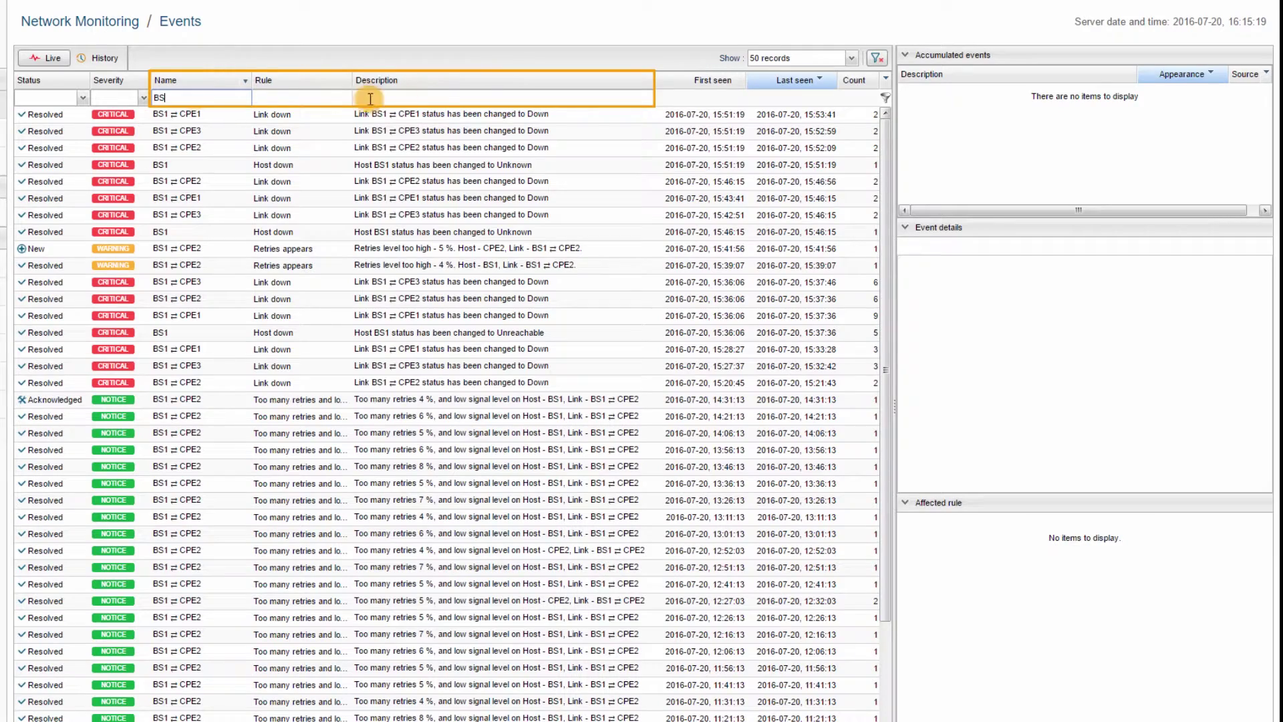
click(435, 99)
text(dow)
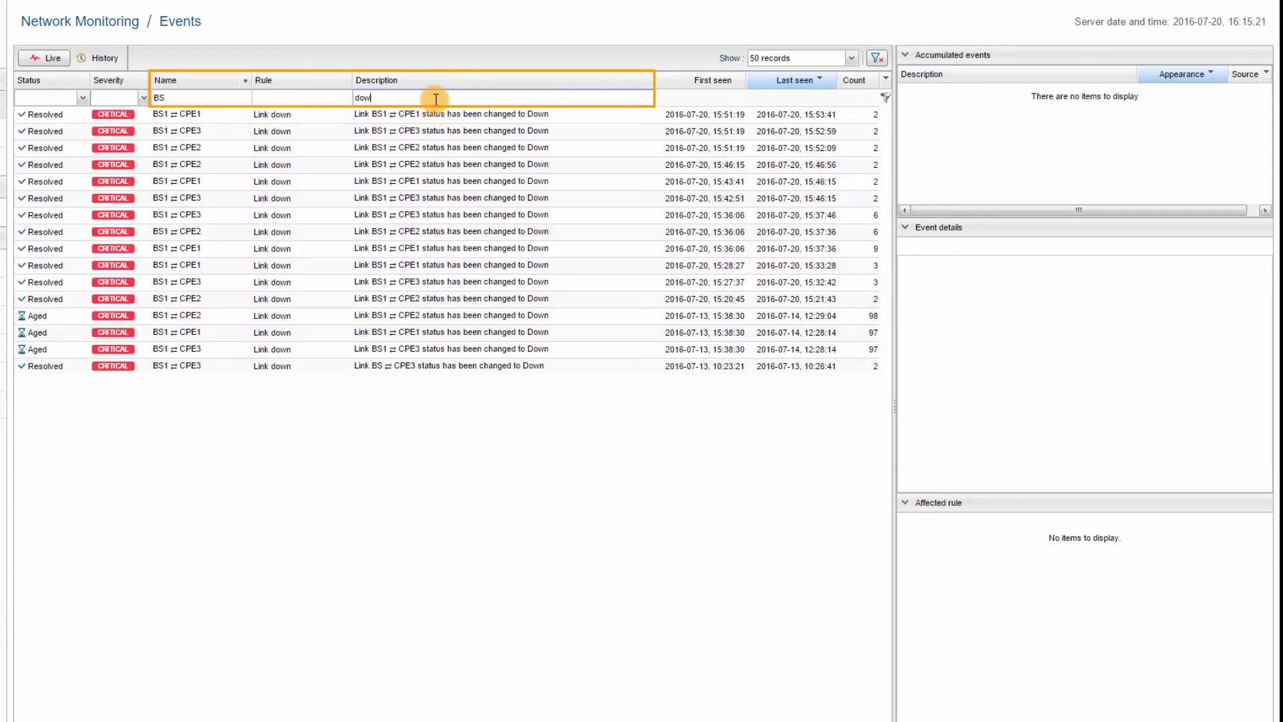
text(n)
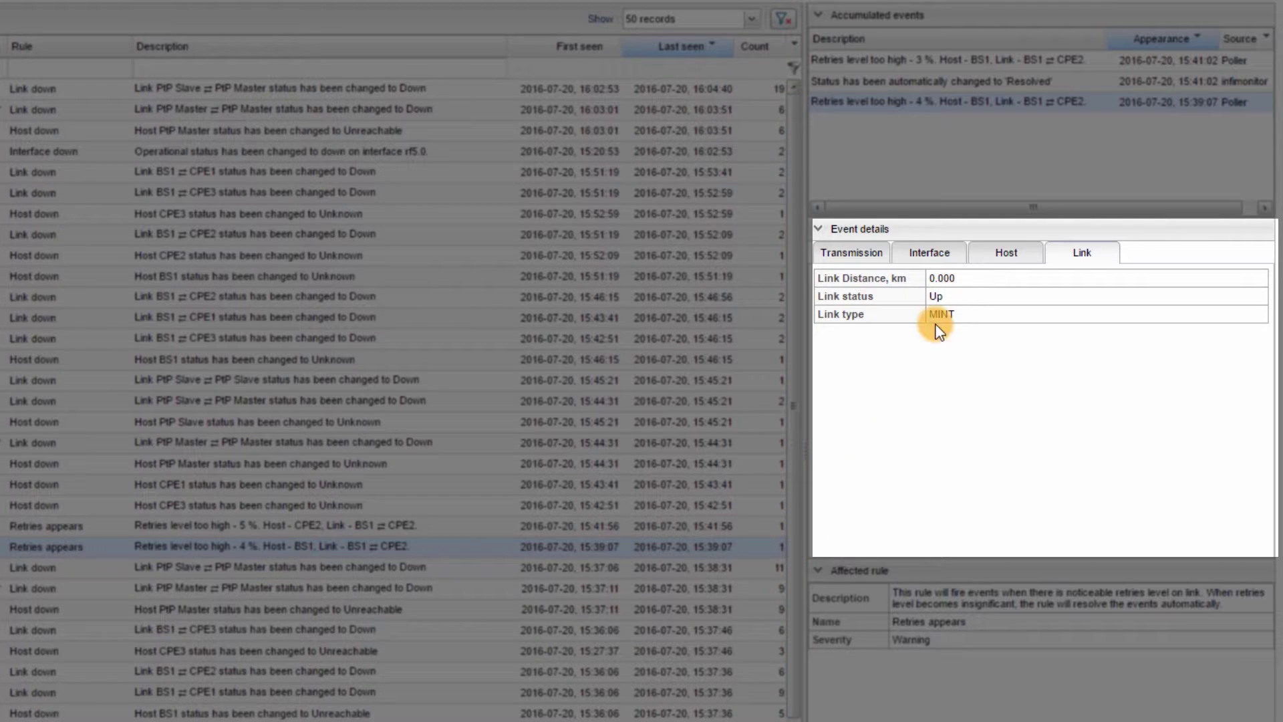
Review the BS1 retries event's Host, Interface, Transmission and Link details in turn.
click(1013, 257)
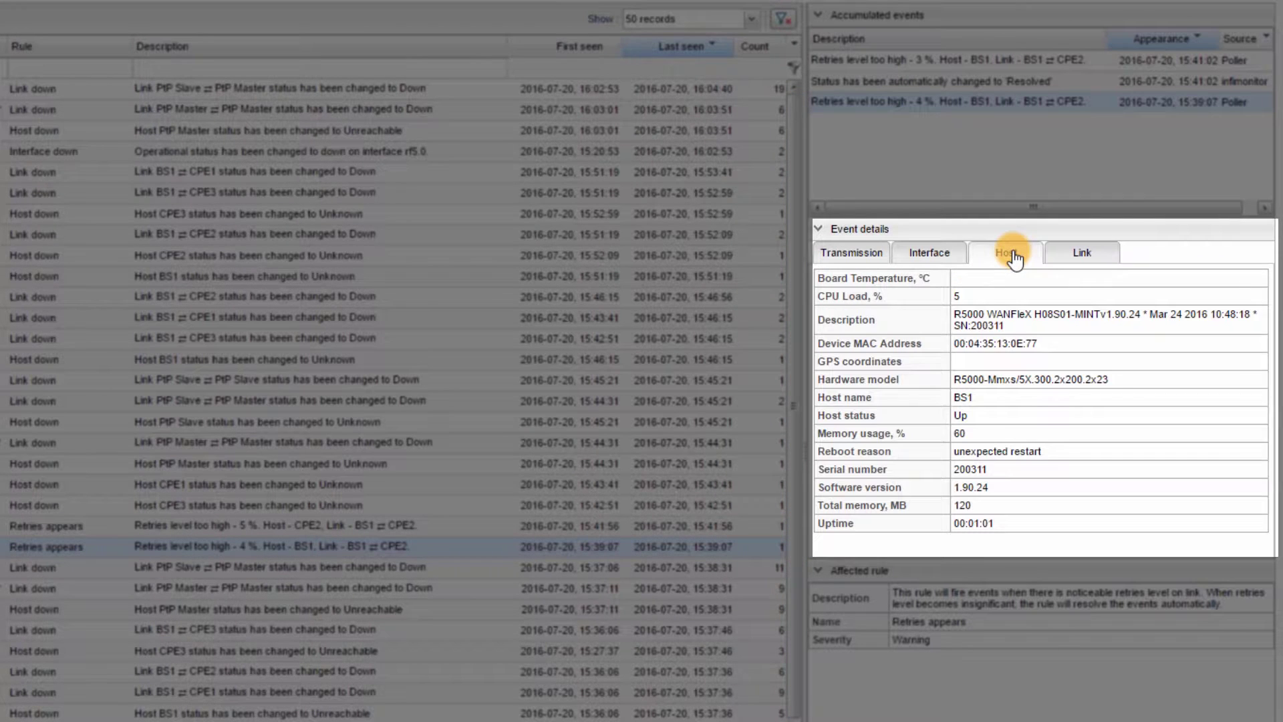
click(951, 256)
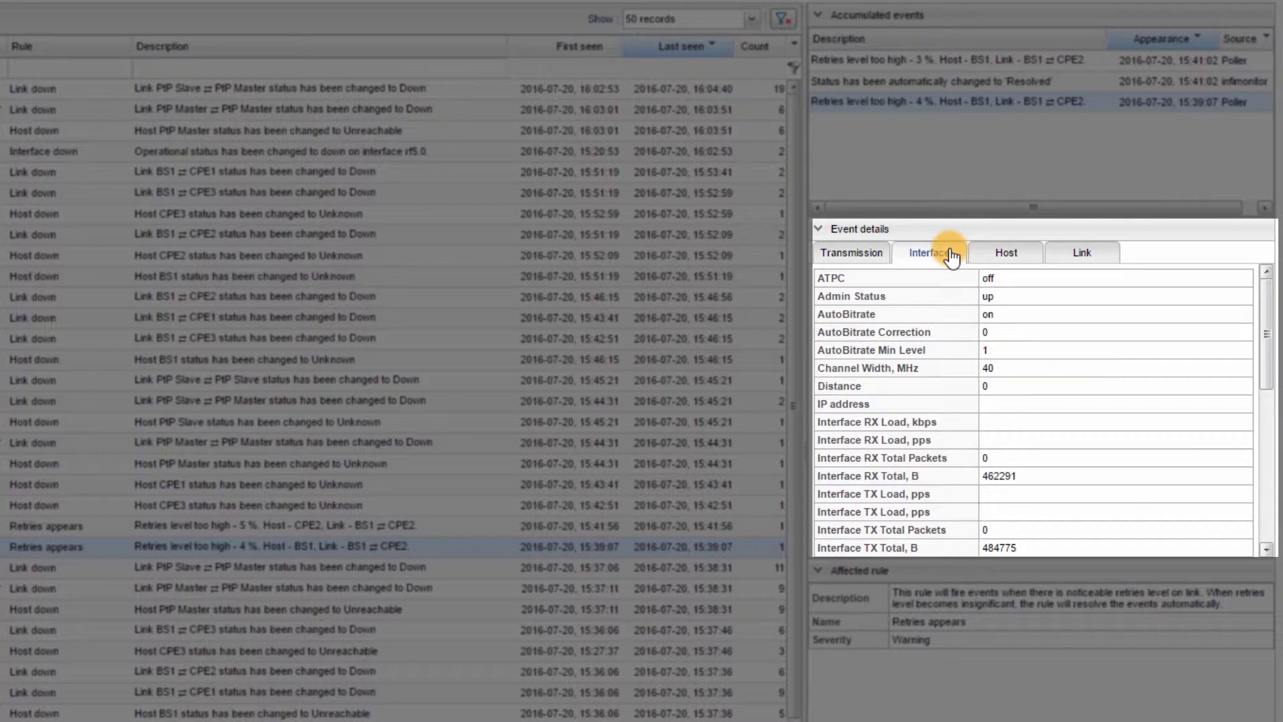
click(881, 258)
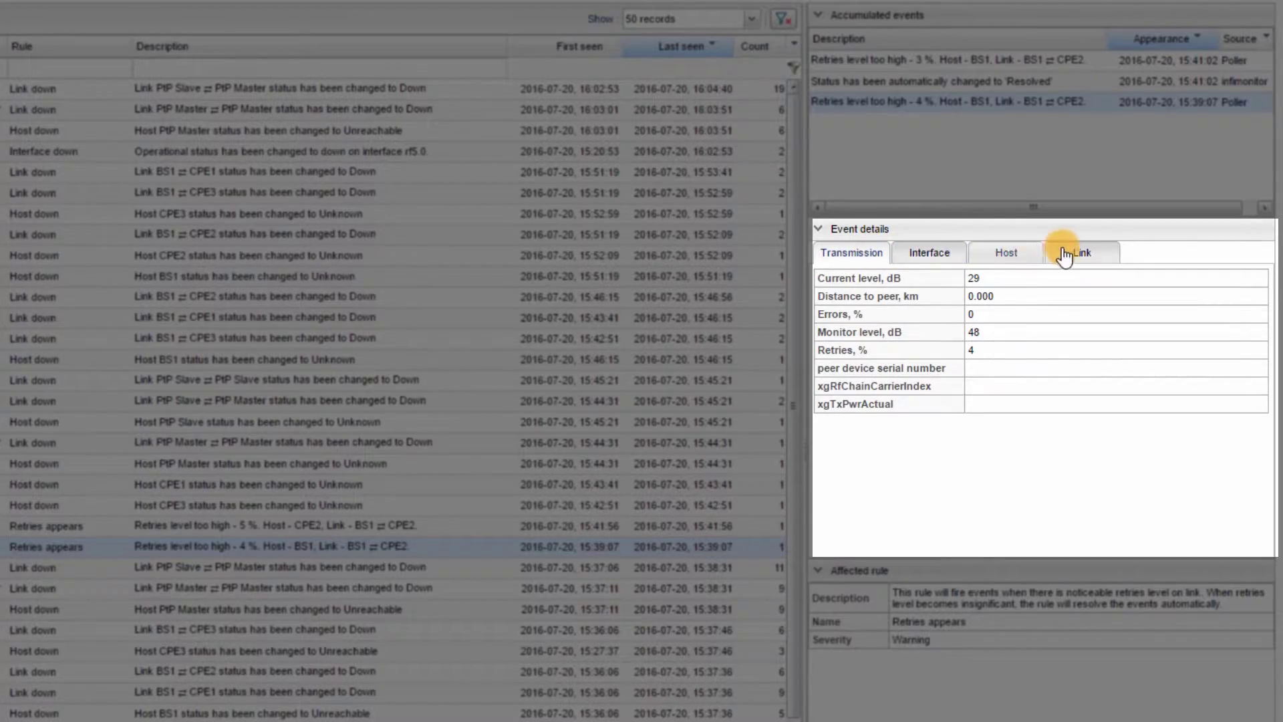
click(1103, 254)
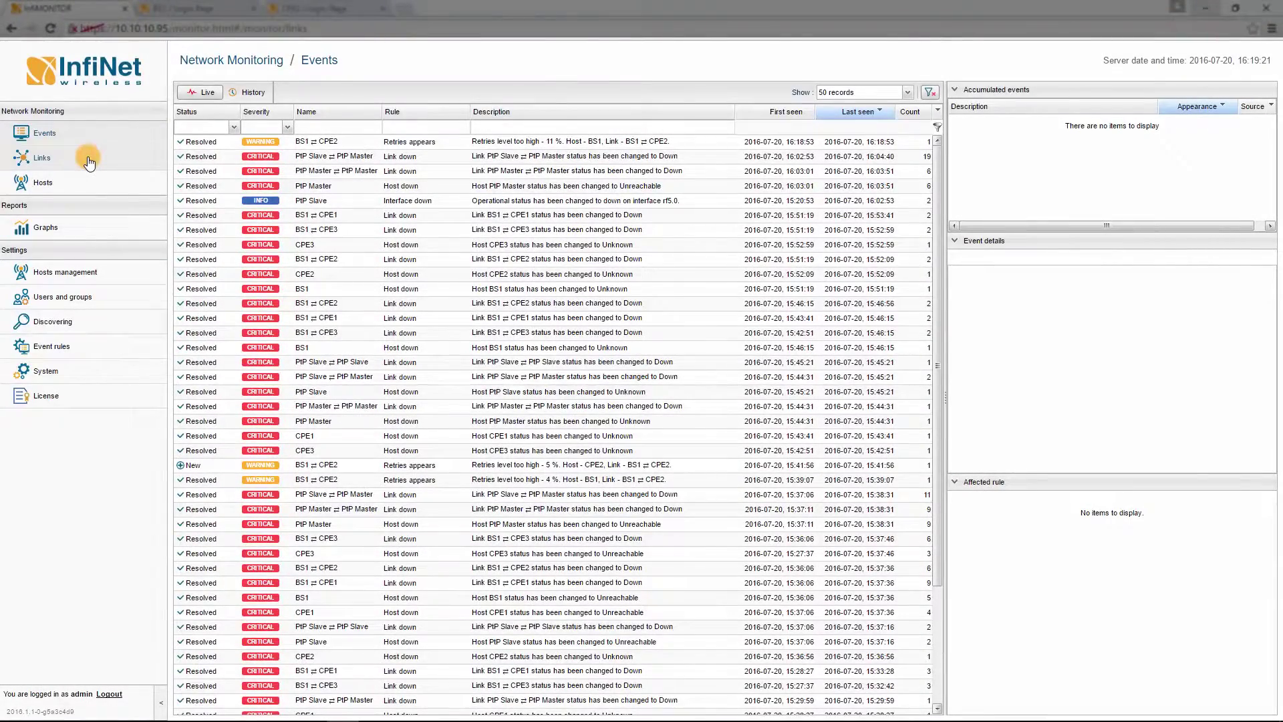
Show the links list and BS1 ⇄ CPE2's properties, then check the type and status filter choices.
click(89, 162)
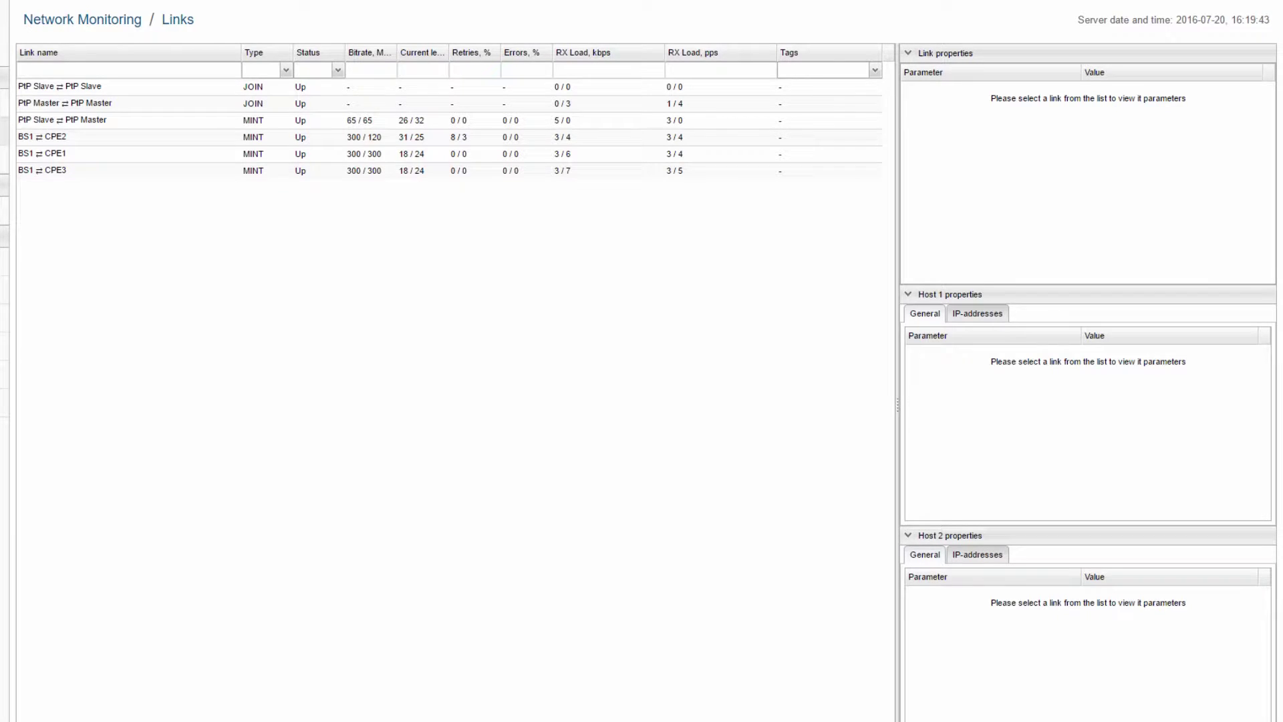
click(41, 141)
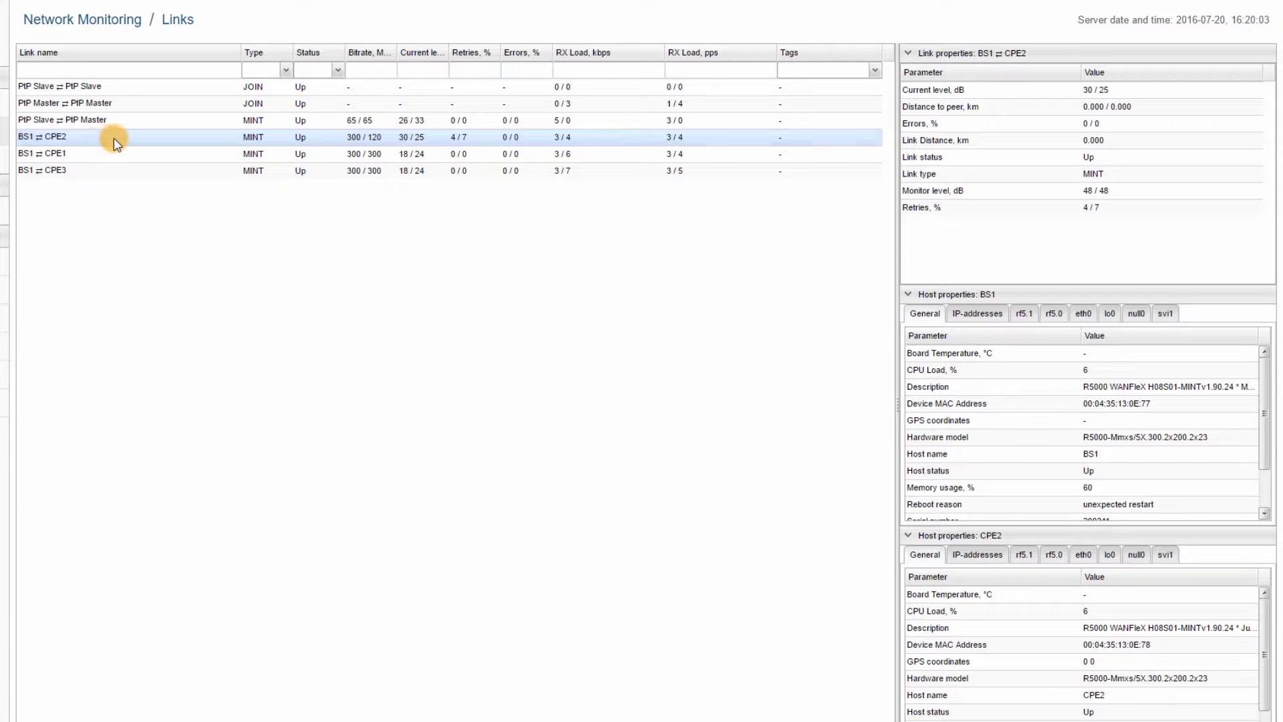
click(287, 71)
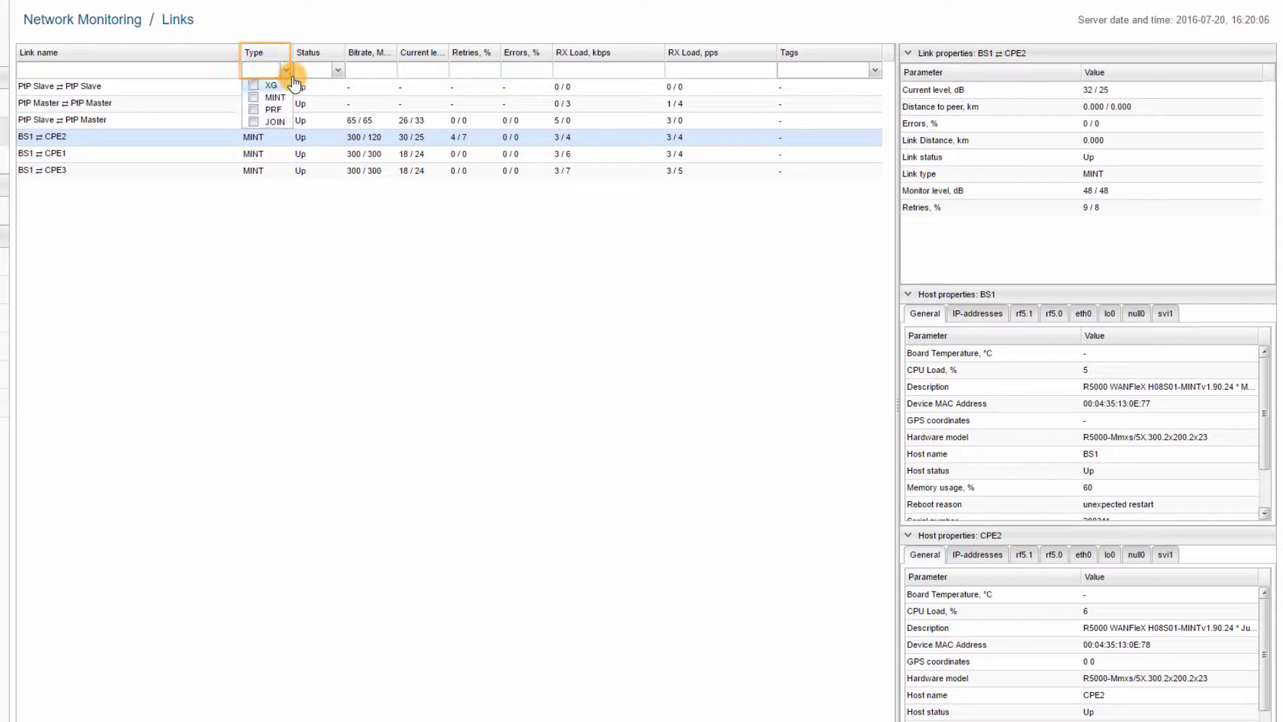
click(338, 72)
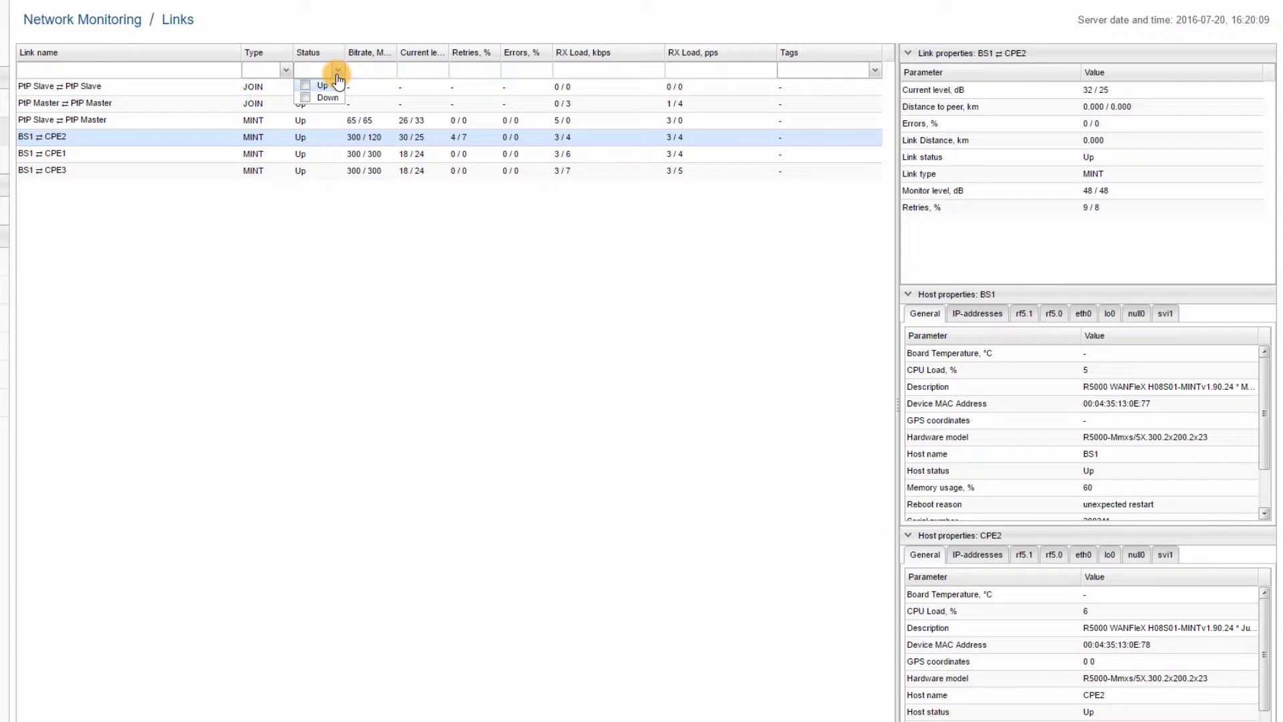
click(338, 72)
Clear the BS1 link-name filter so all six links appear, and view BS1⇄CPE2's details.
click(193, 69)
text(BS1)
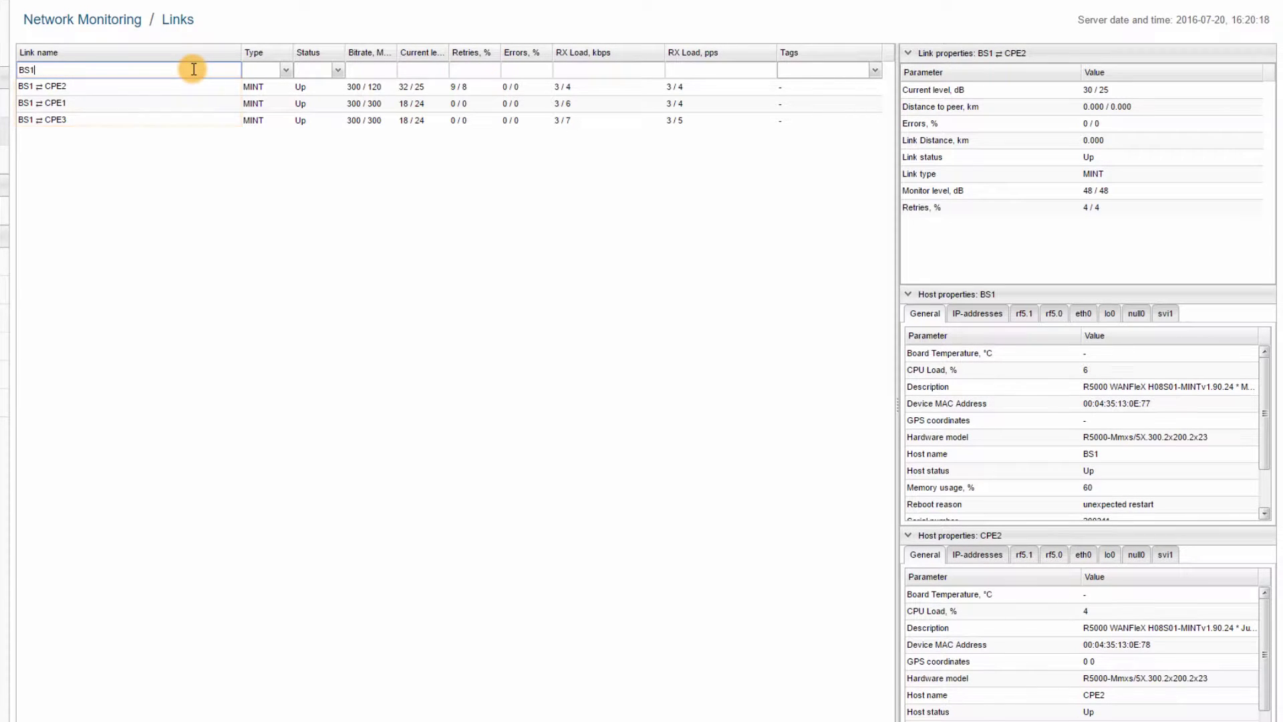
key(BackSpace)
key(BackSpace)
key(BackSpace)
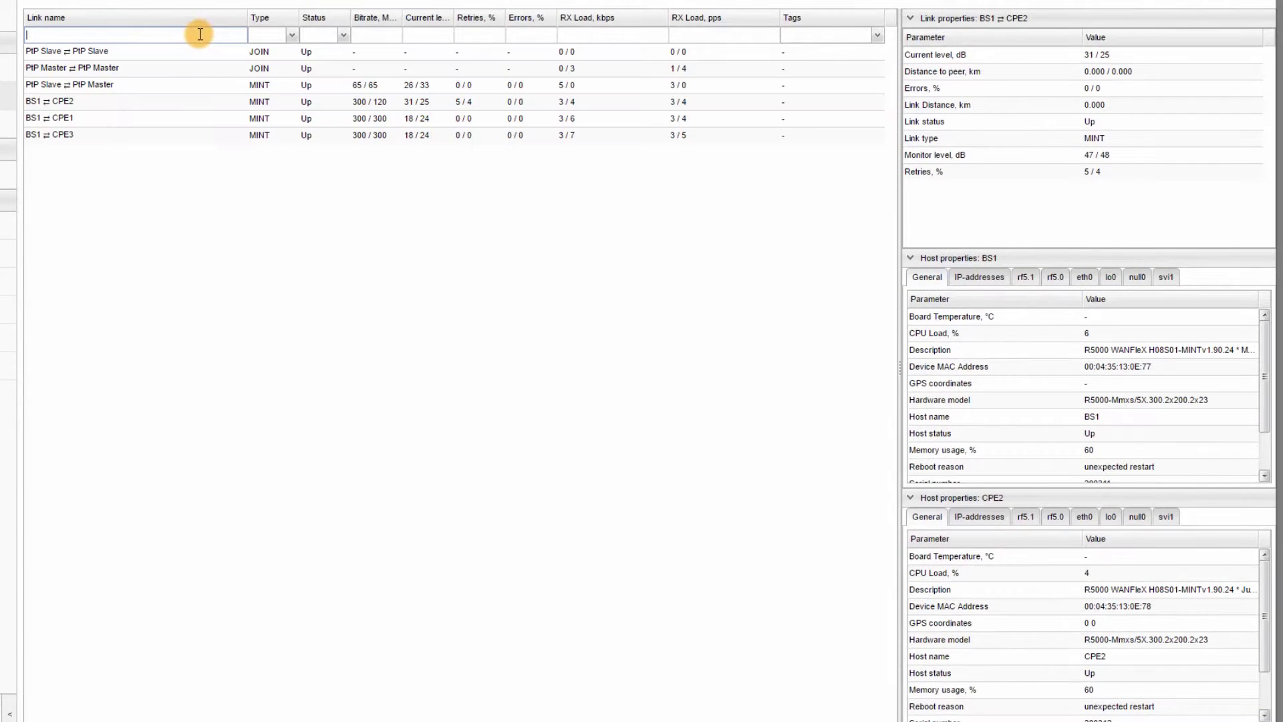
click(294, 101)
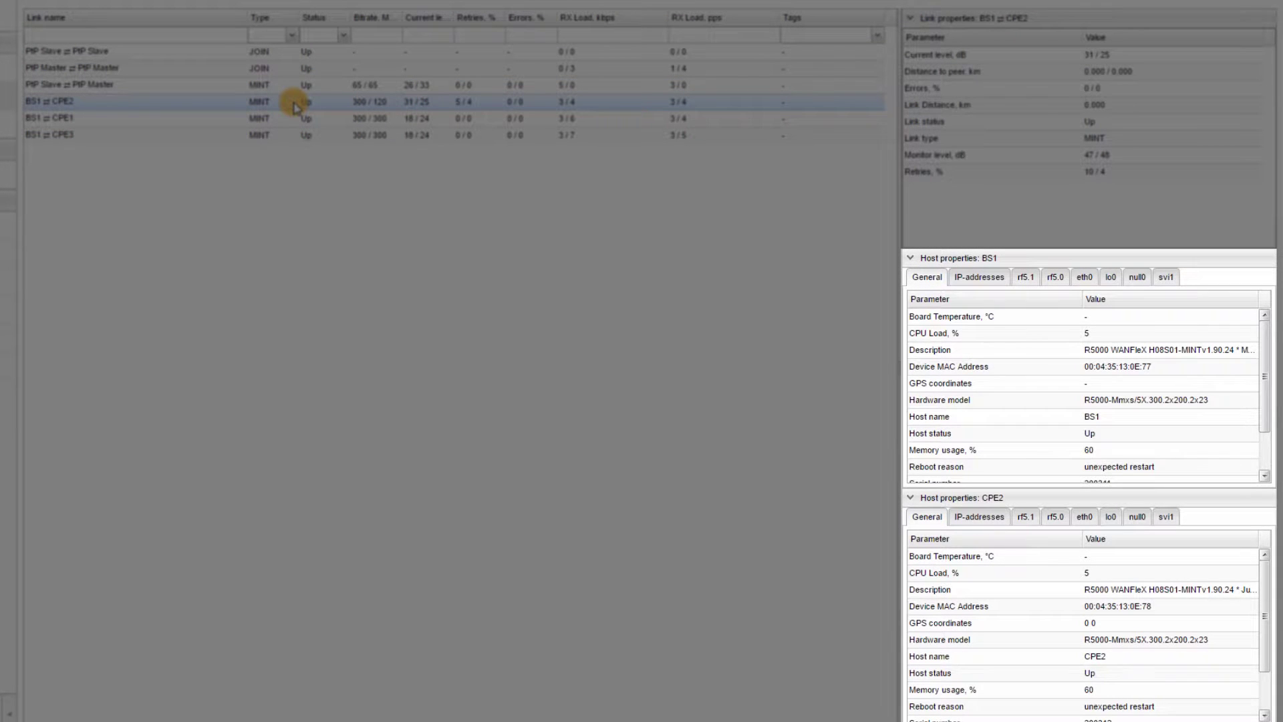
Add a new tag 'Building1 to Building 2' to the PtP Slave ⇄ PtP Master link.
click(304, 86)
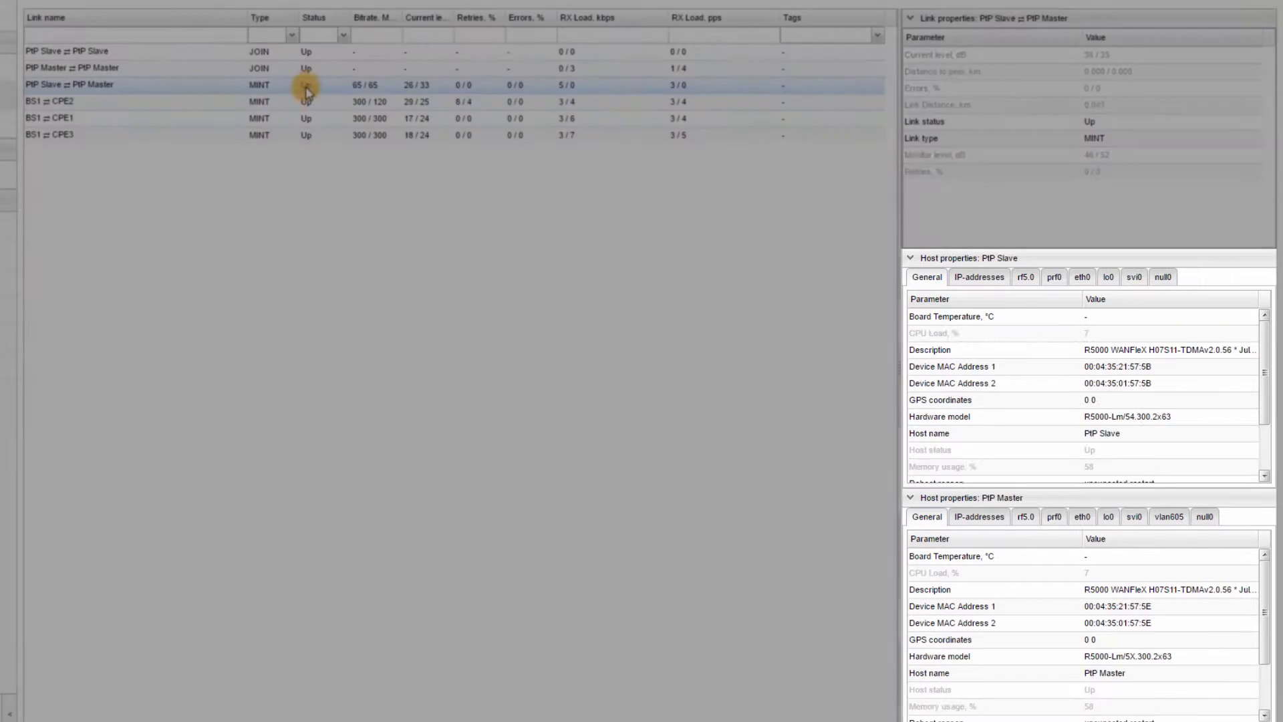
right_click(304, 85)
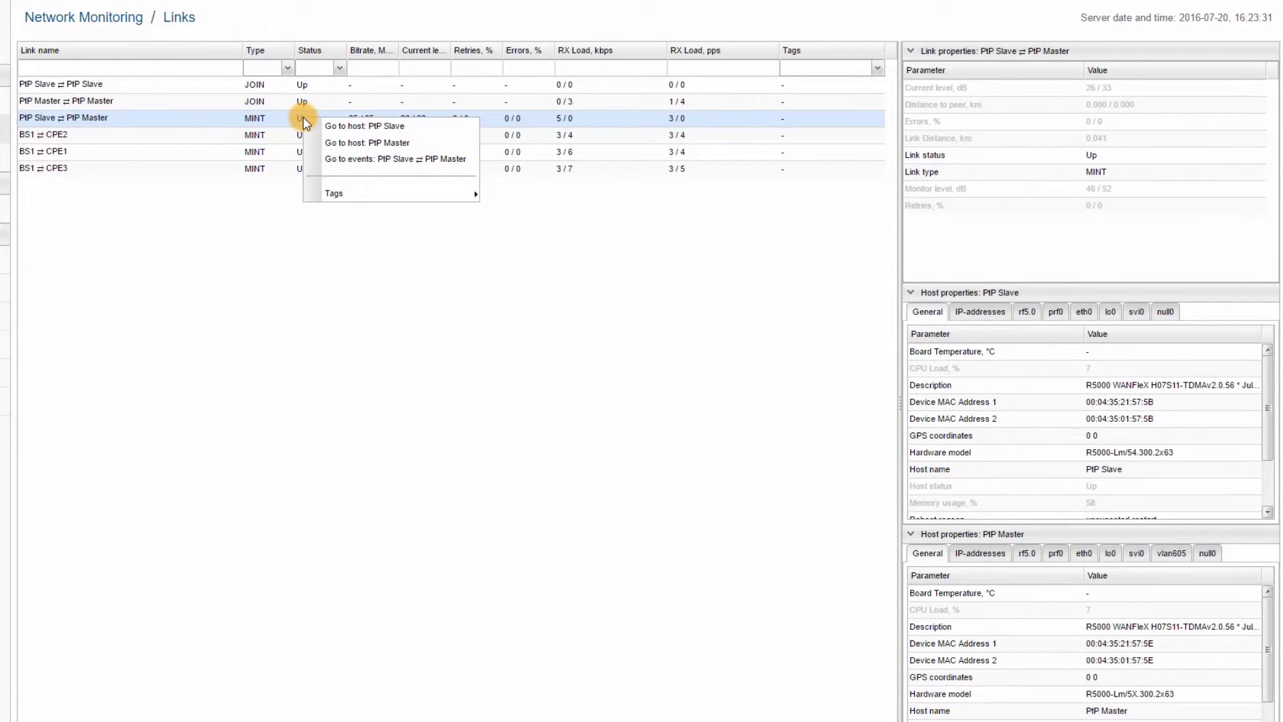
mouse_move(377, 194)
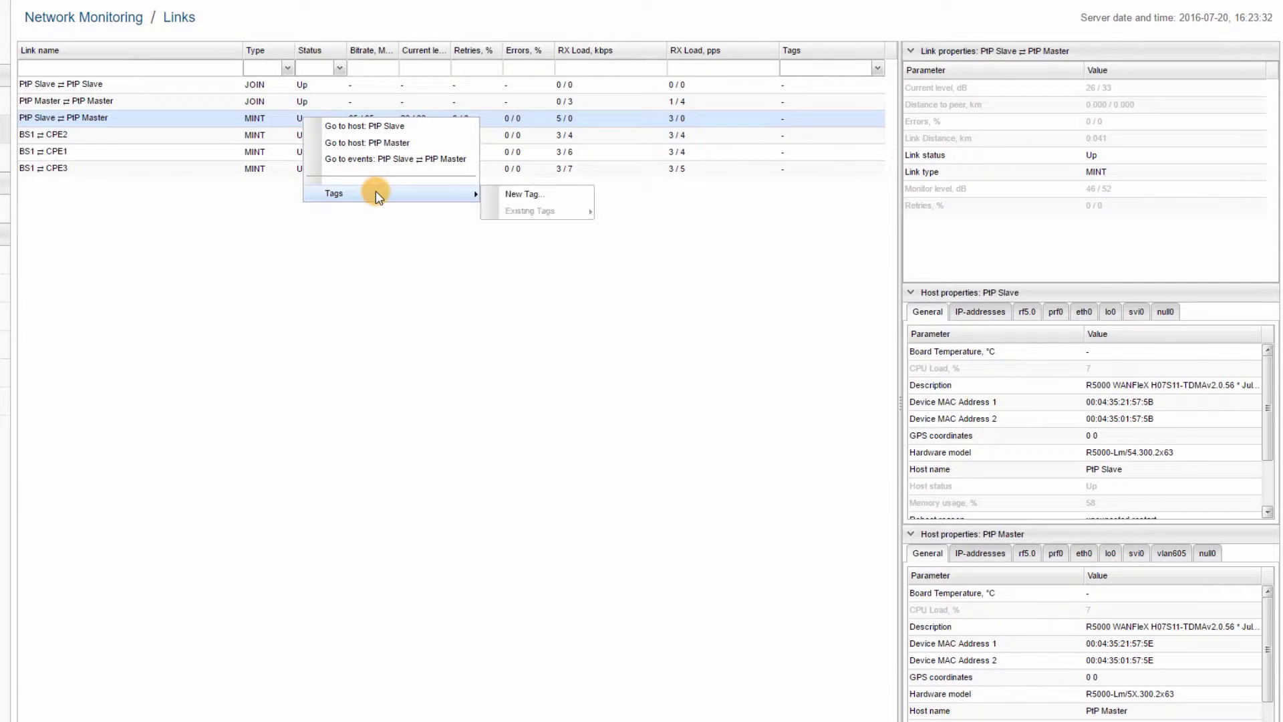
click(583, 199)
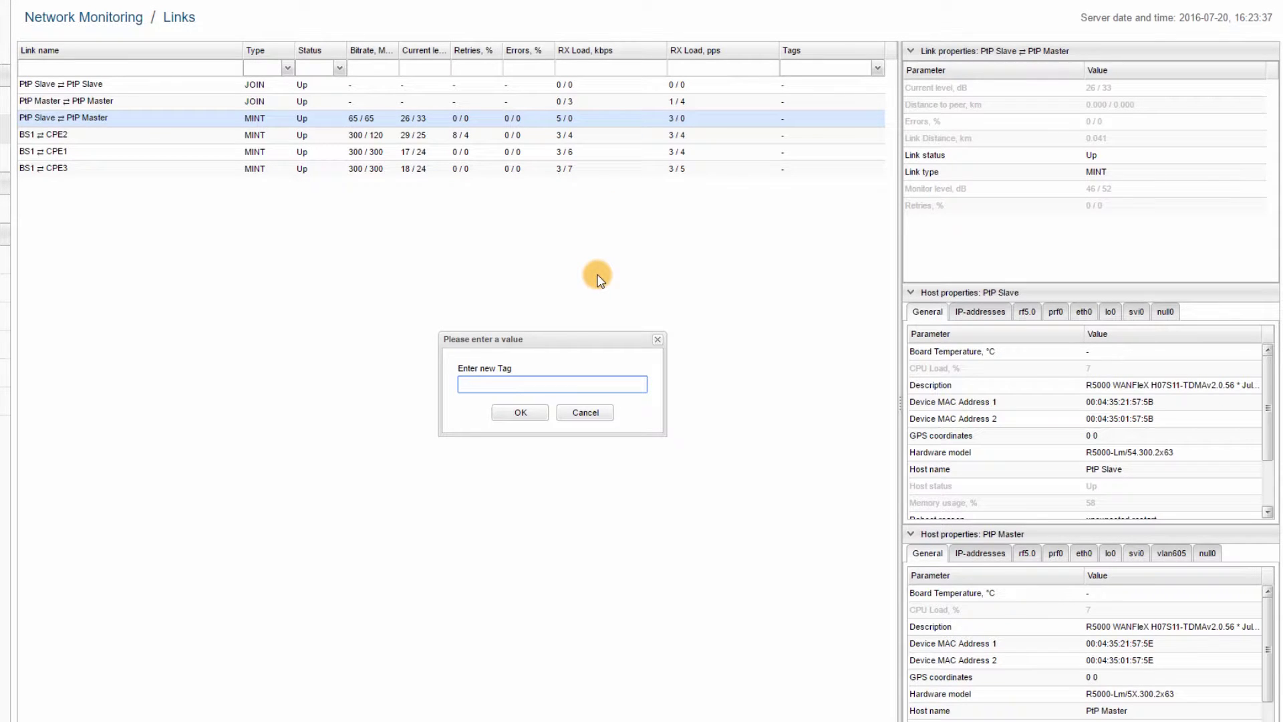
text(Building1 to Building 2)
key(Return)
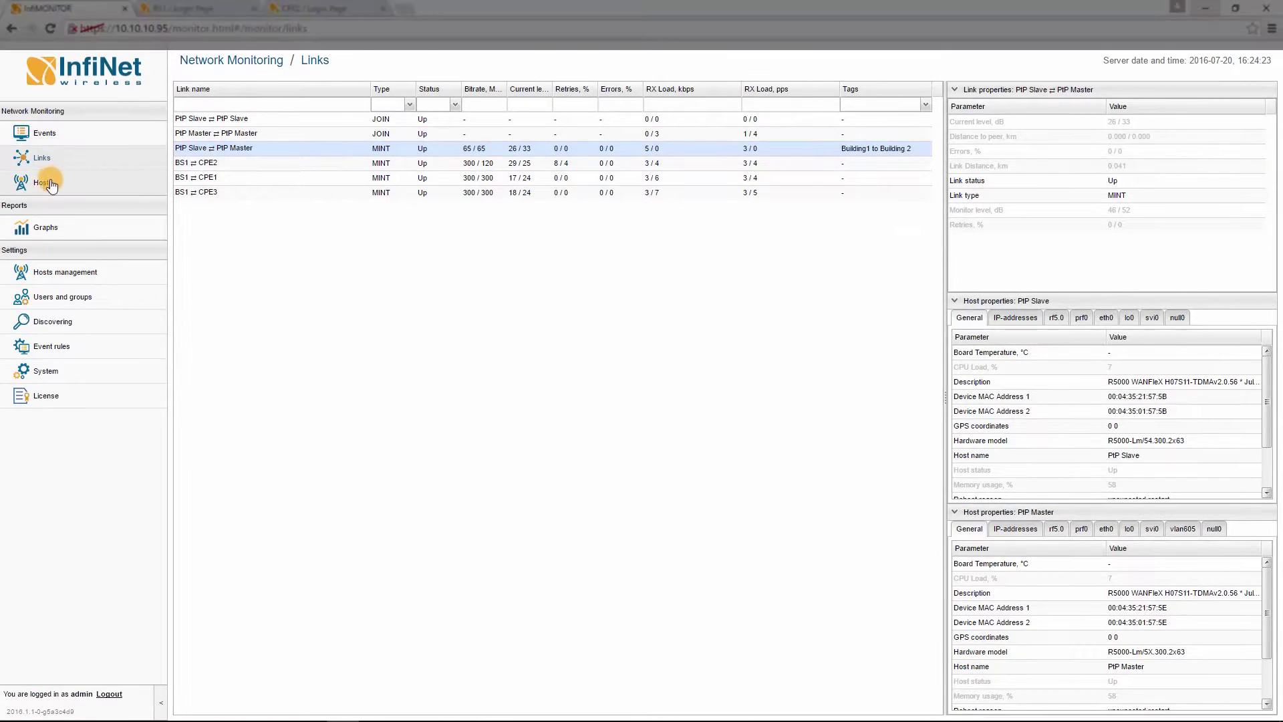
Go to the Hosts list, check the status filter options, and view BS1's host and network properties.
click(52, 185)
click(52, 185)
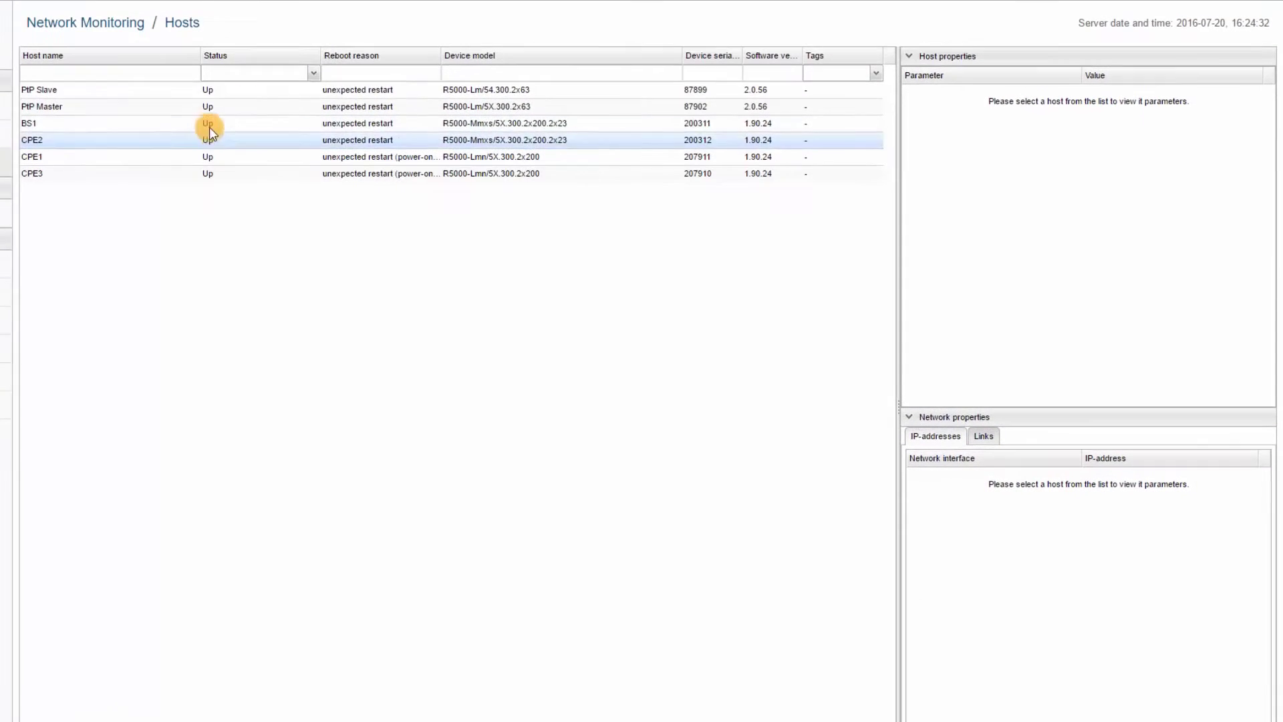
click(313, 75)
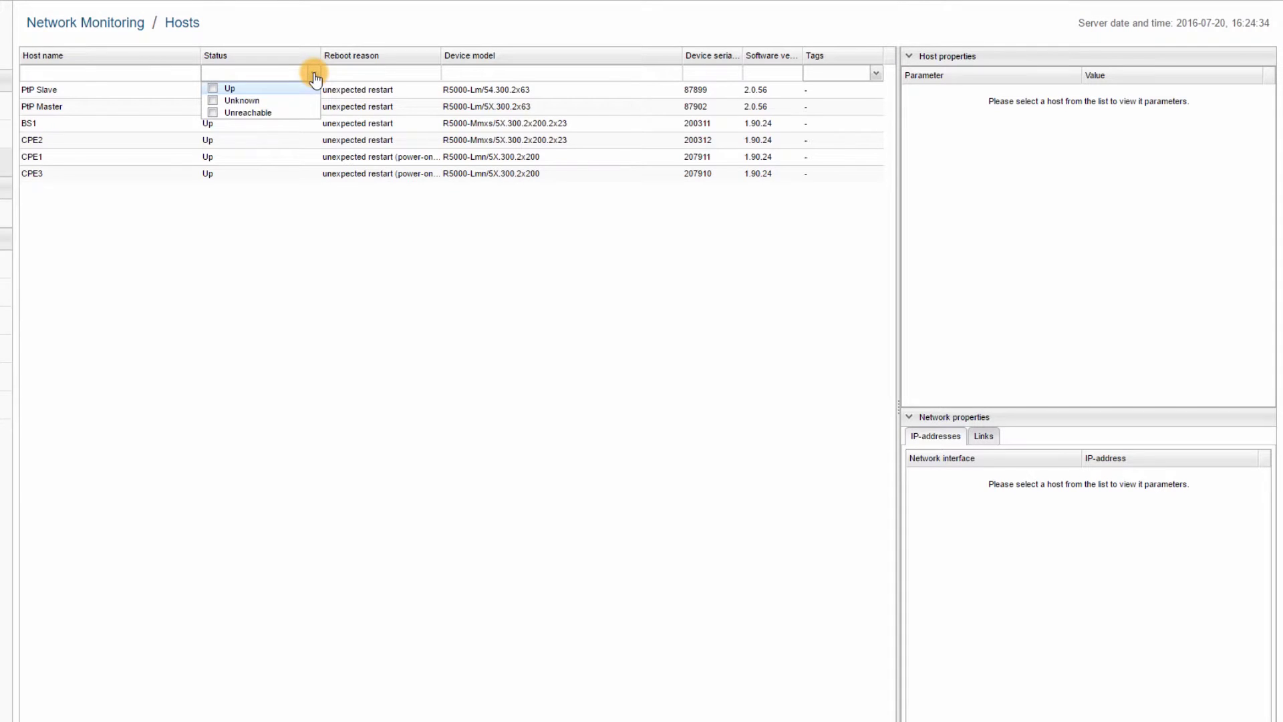
click(314, 75)
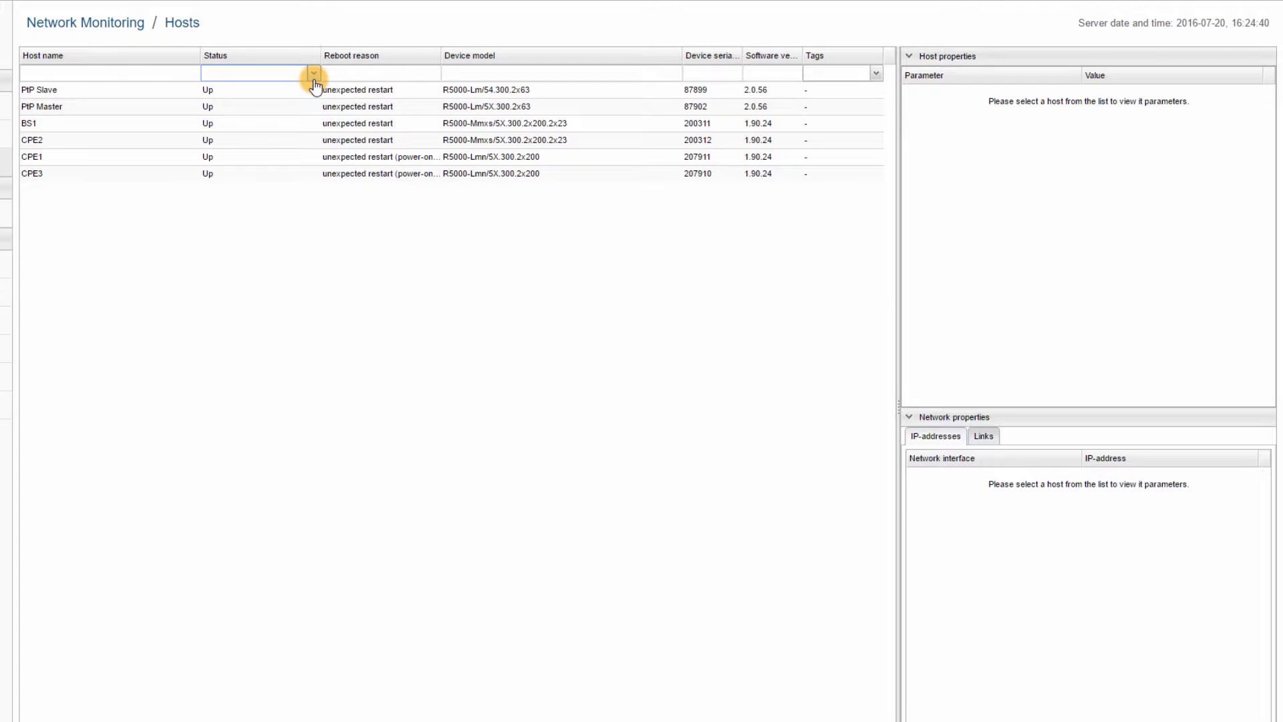
click(264, 126)
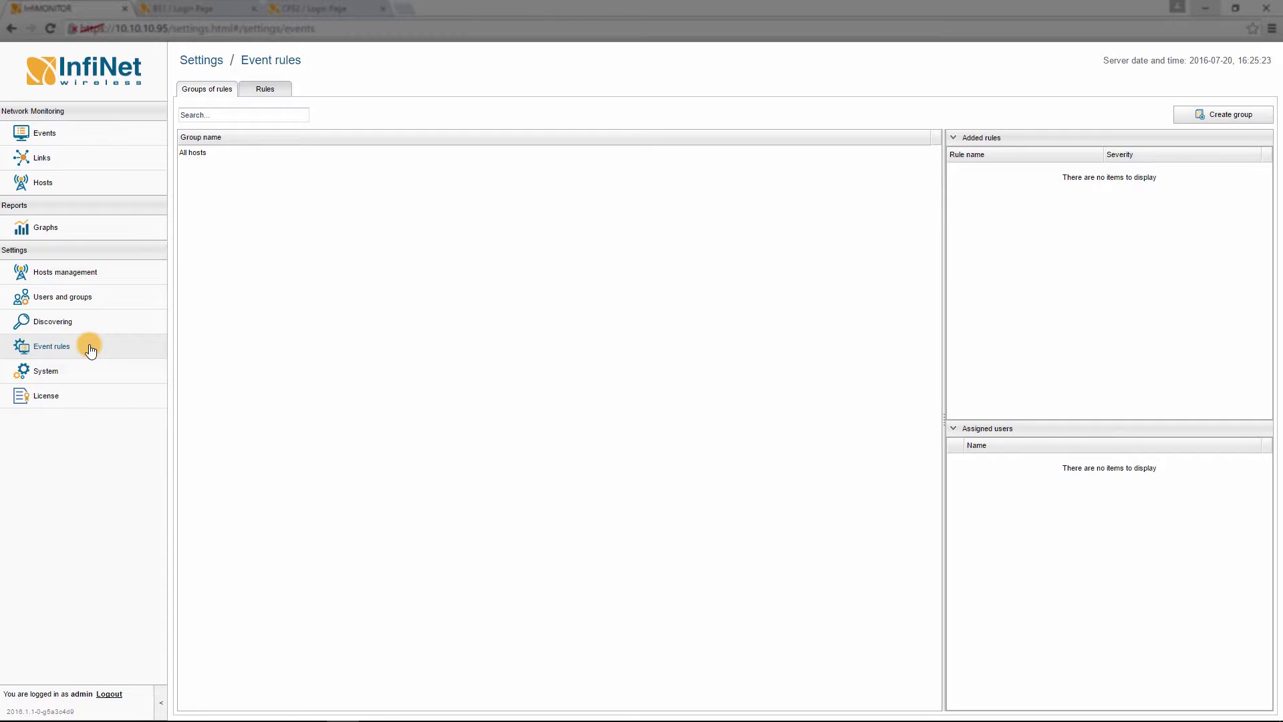
From the list of ten predefined event rules, start creating a new rule.
click(273, 89)
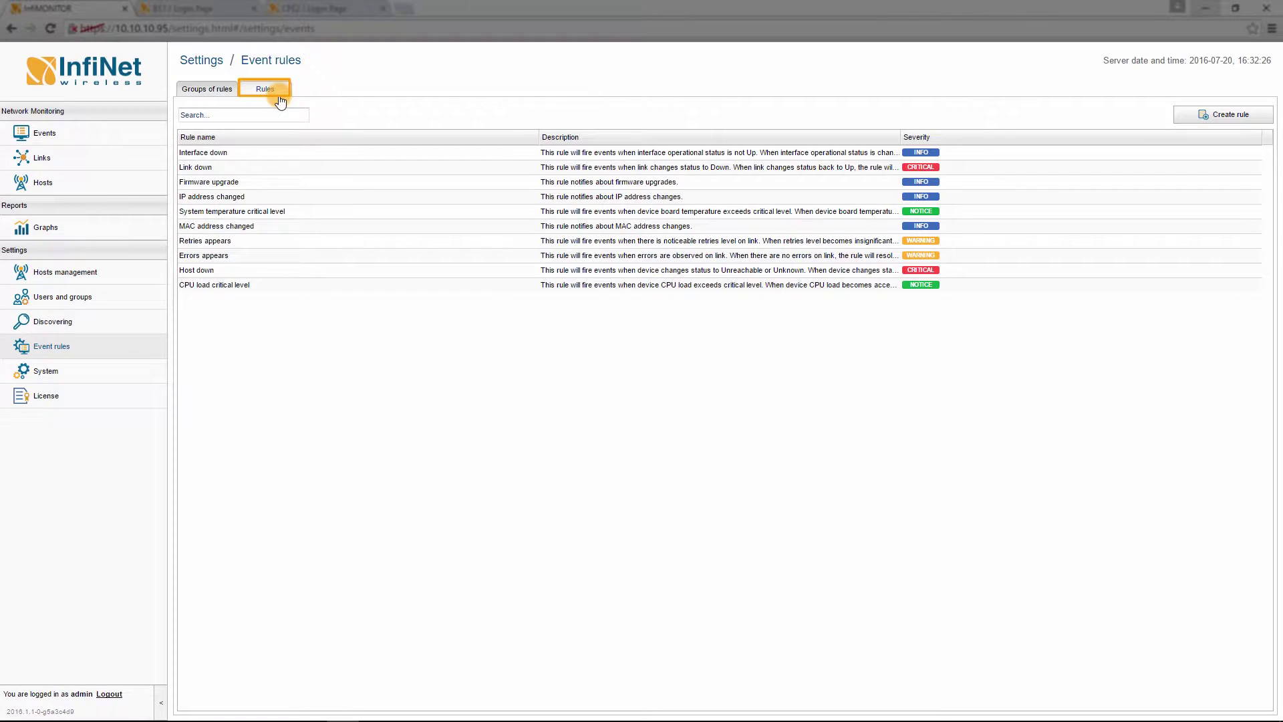
click(1197, 119)
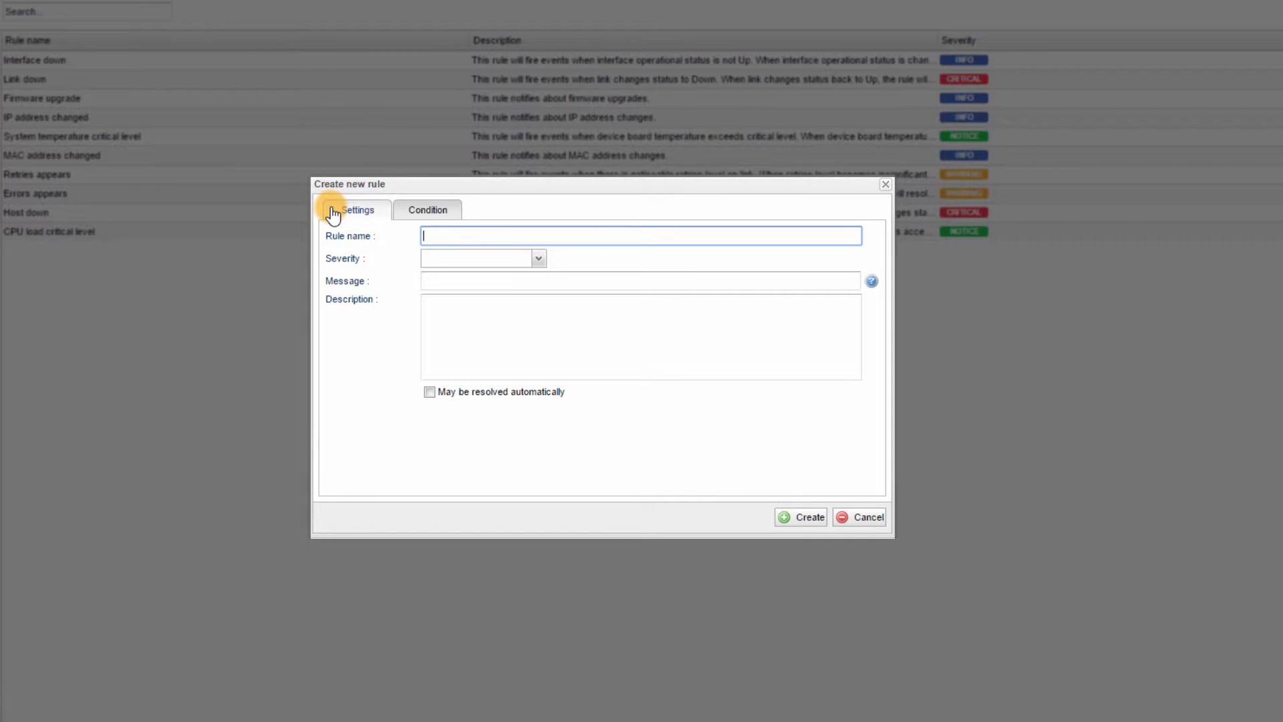
Name the rule 'Too many retries and low signal level', set severity Notice, and paste its message.
text(Too many retries and low signal level)
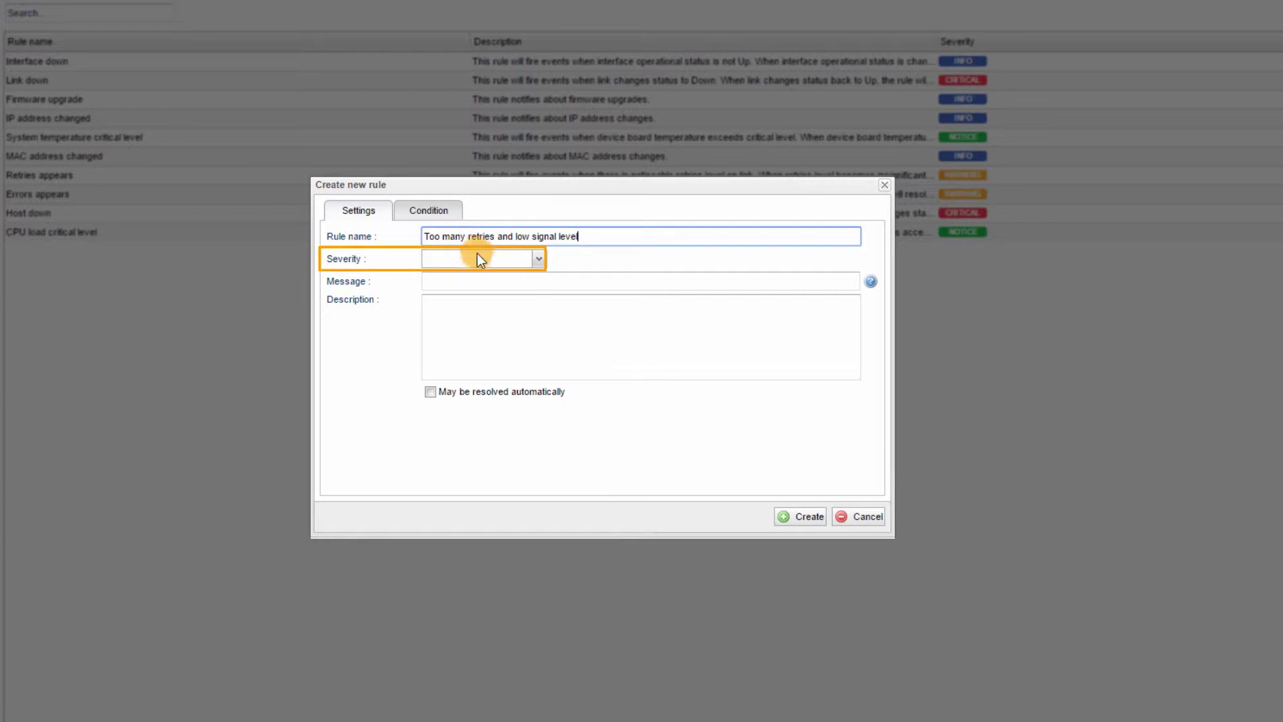
click(479, 257)
click(449, 304)
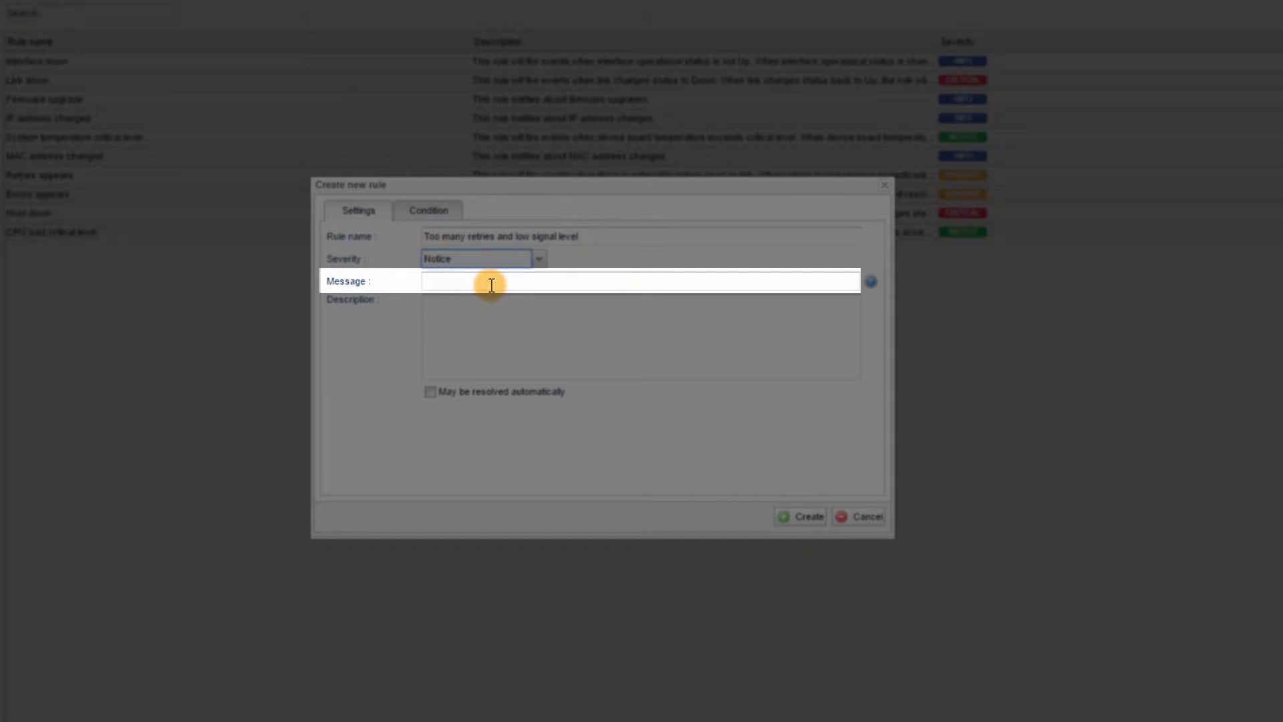
click(491, 284)
key(ctrl+v)
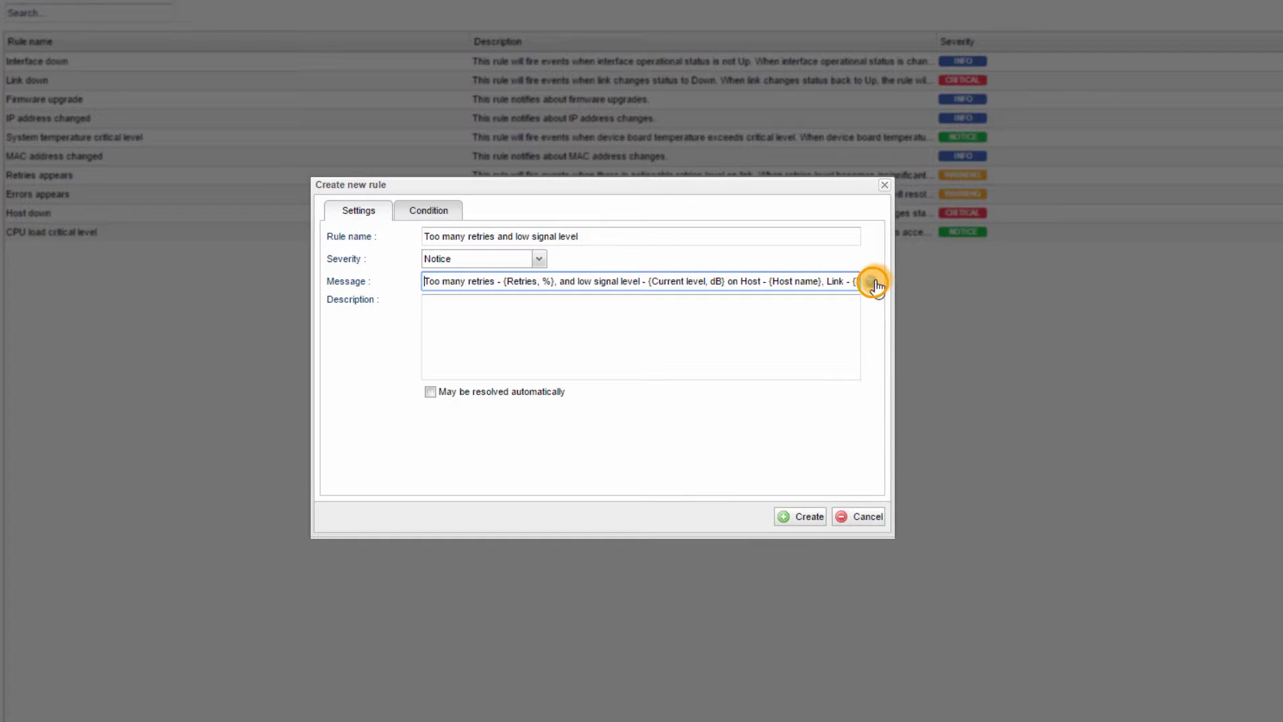
Check the message parameters, paste the retries/signal-level description, and enable 'May be resolved automatically'.
click(873, 282)
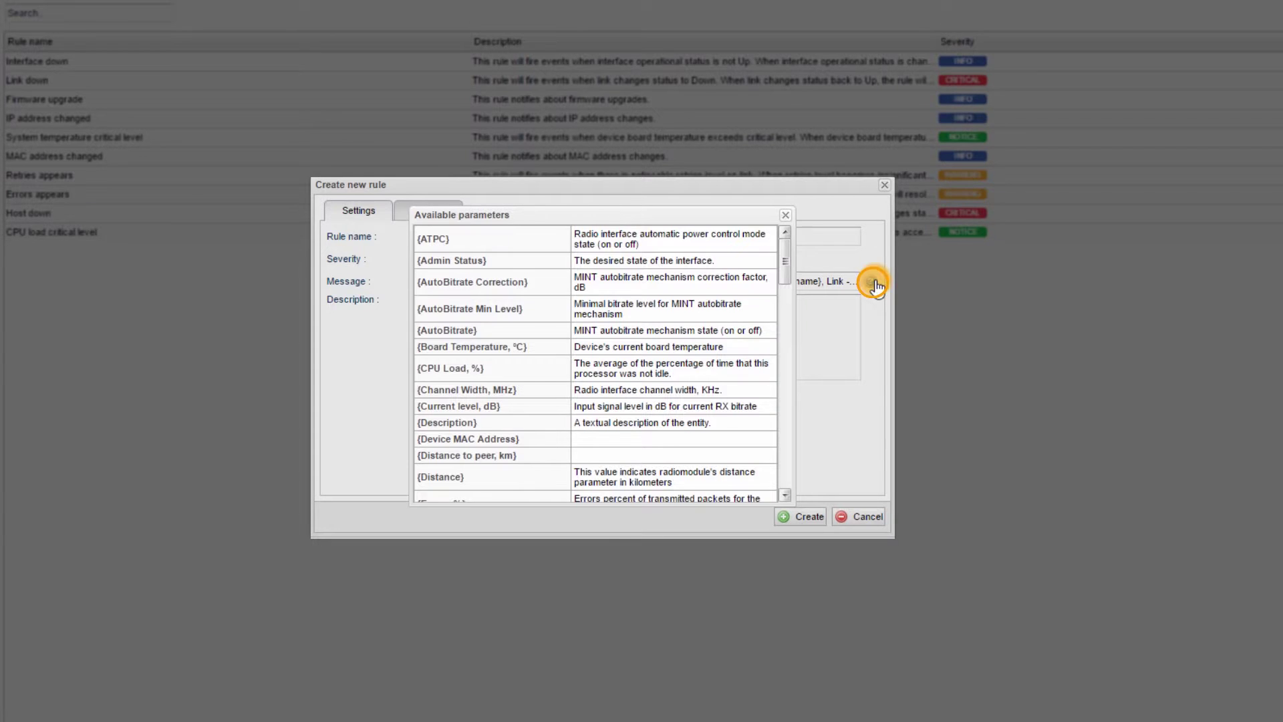
drag(784, 279, 765, 484)
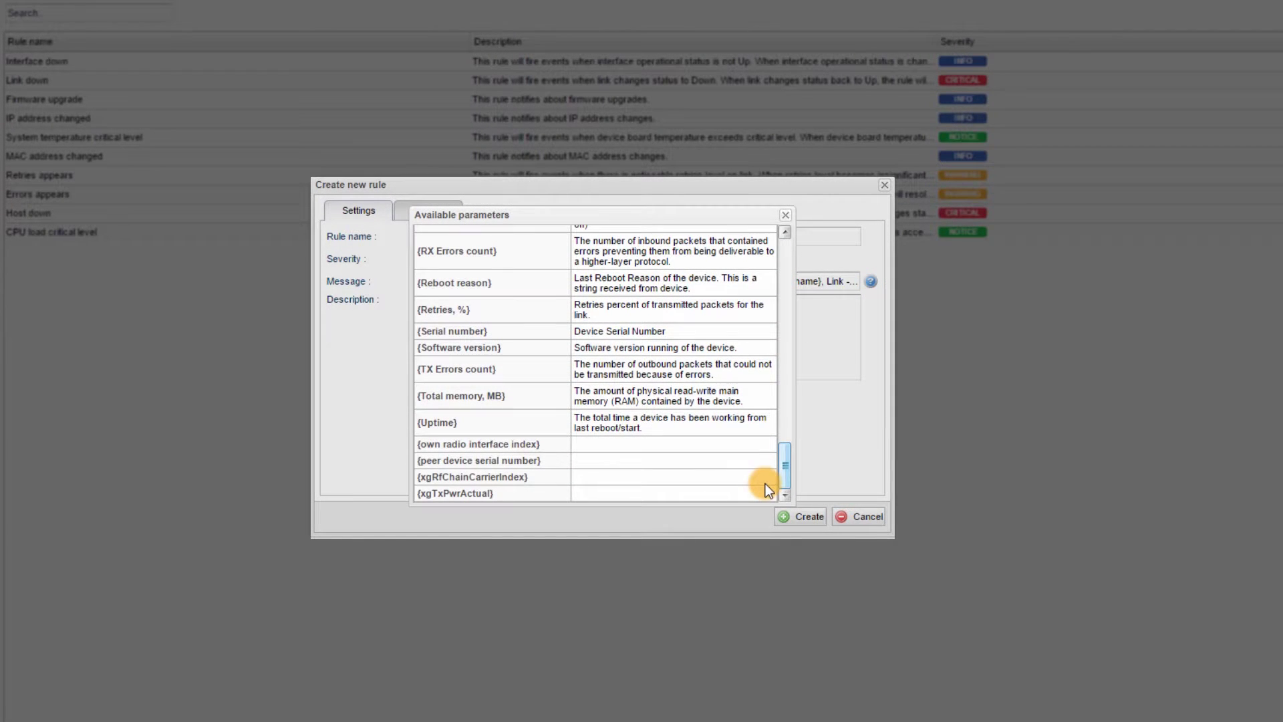
click(786, 214)
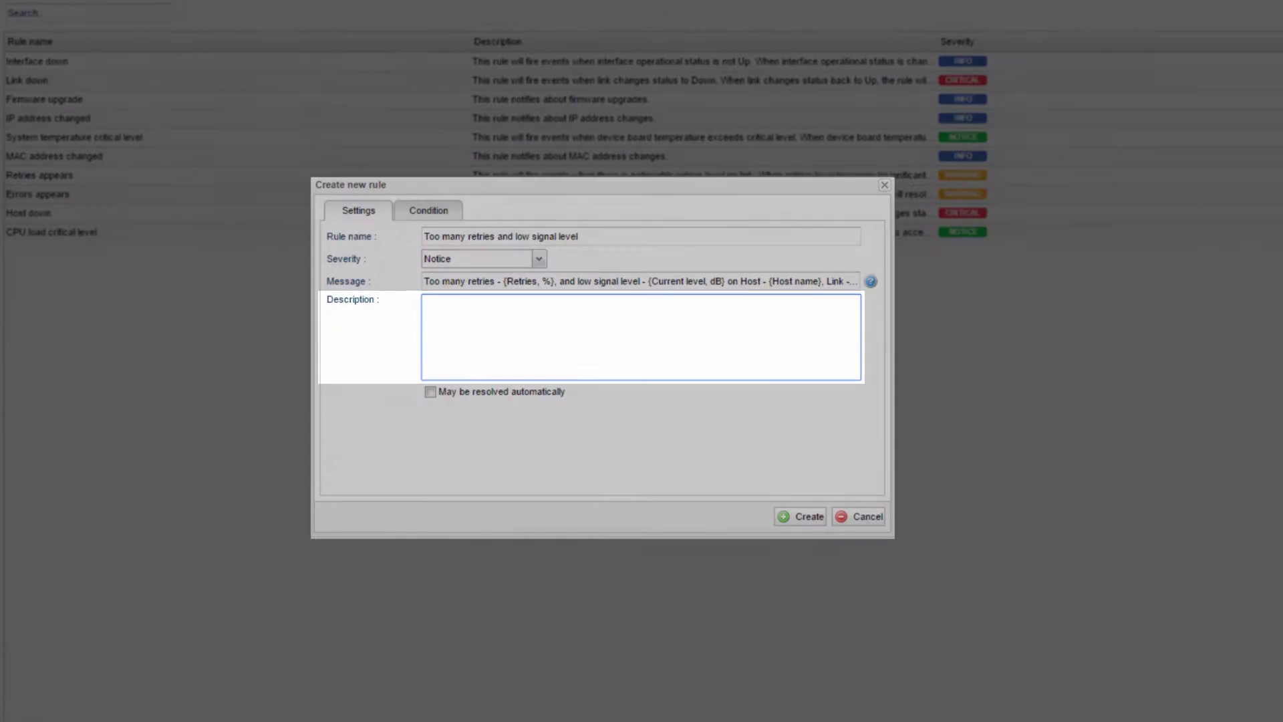
text(This rule will fire events when there is a great number of retries on the link (more than 3%) and the received signal level is lower than 30 dB. When the mentioned parameters become acceptable, the rule will resolve the events automatically.)
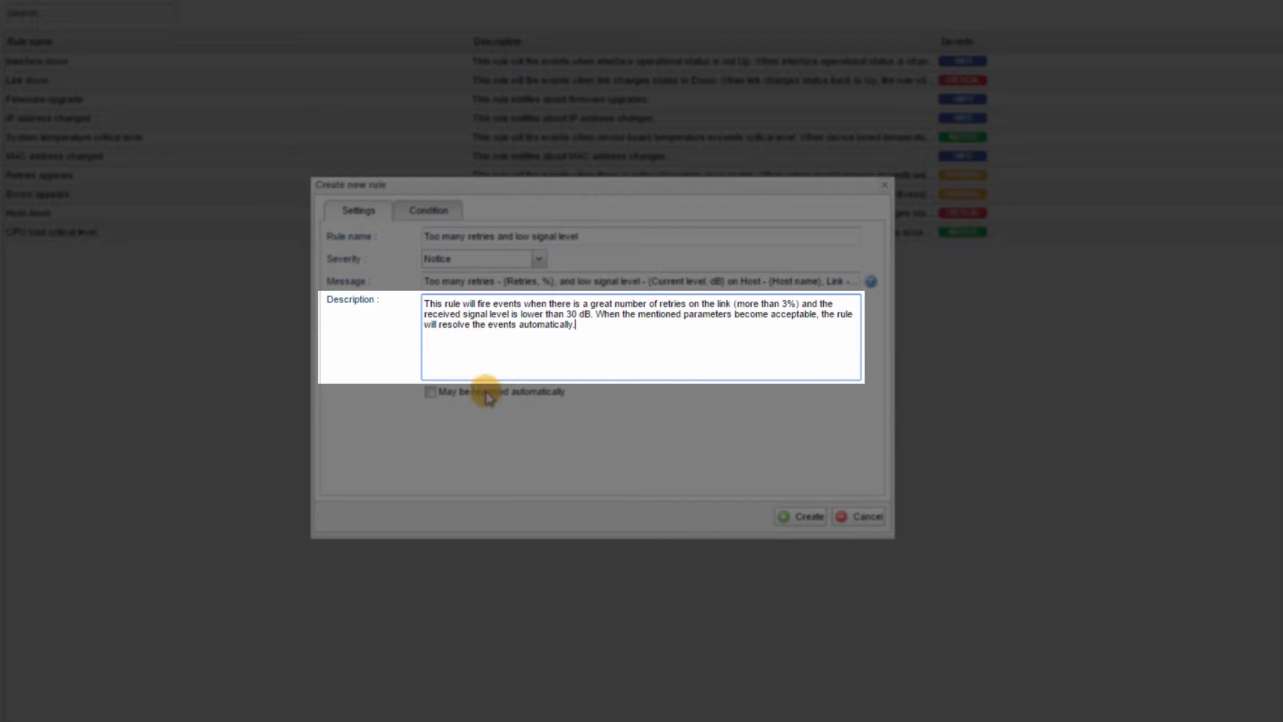
click(431, 392)
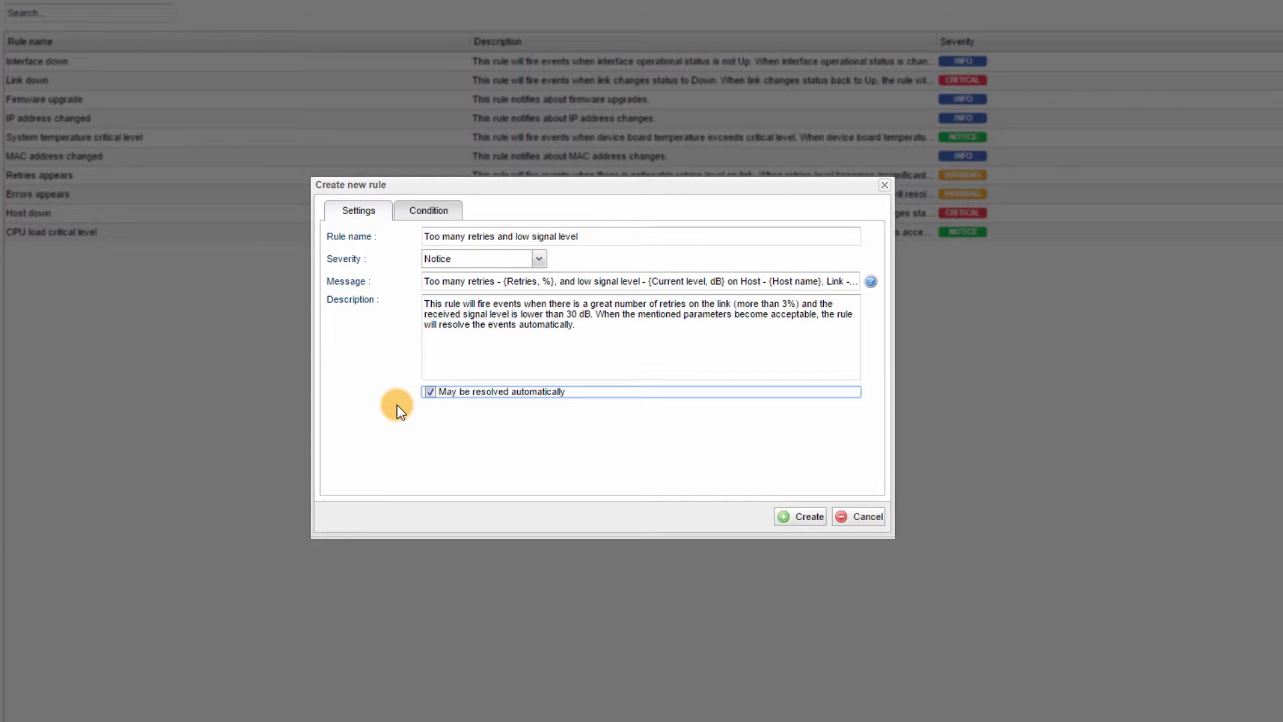
Add the first condition: Retries, % greater than 3.
click(413, 216)
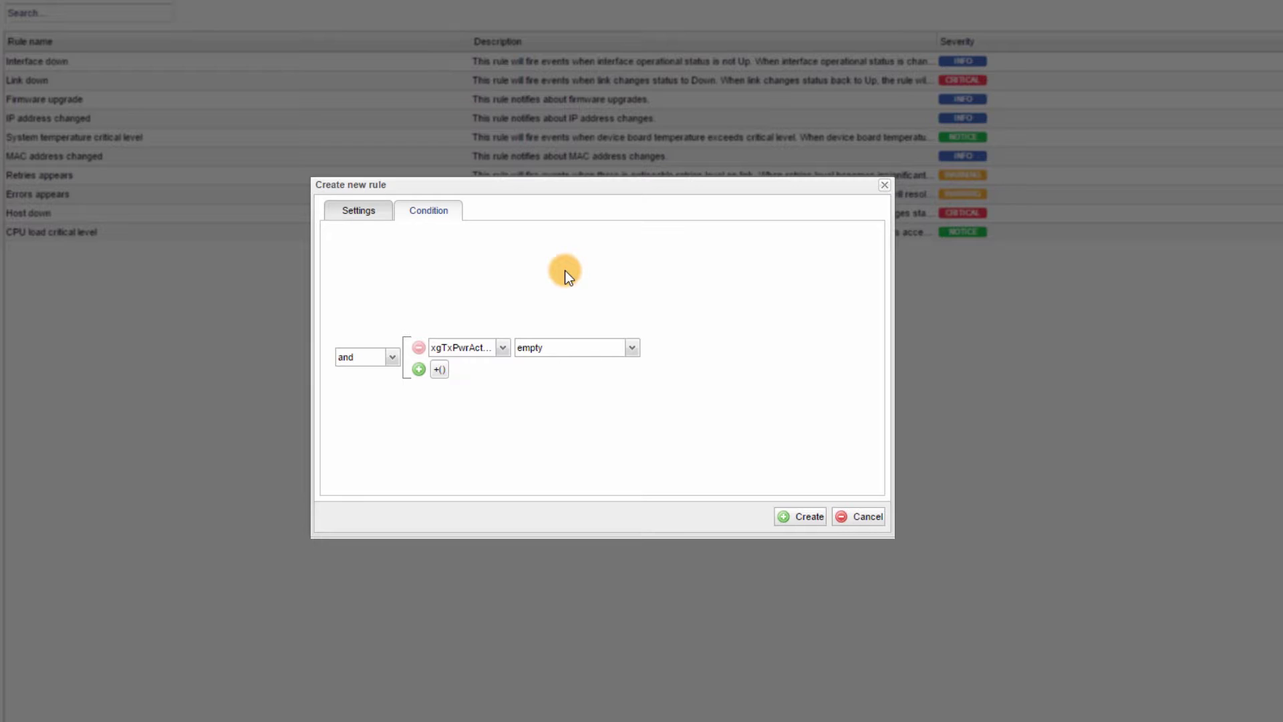
click(503, 349)
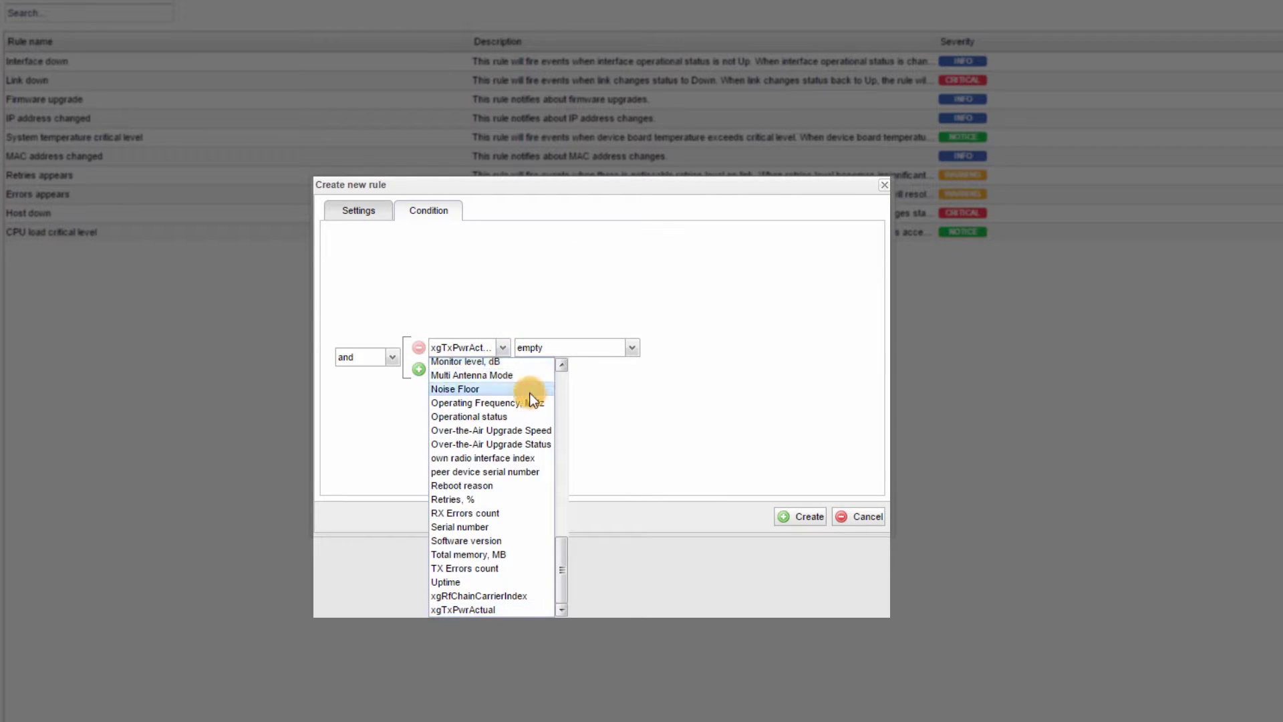
scroll(531, 409, up, 6)
click(521, 266)
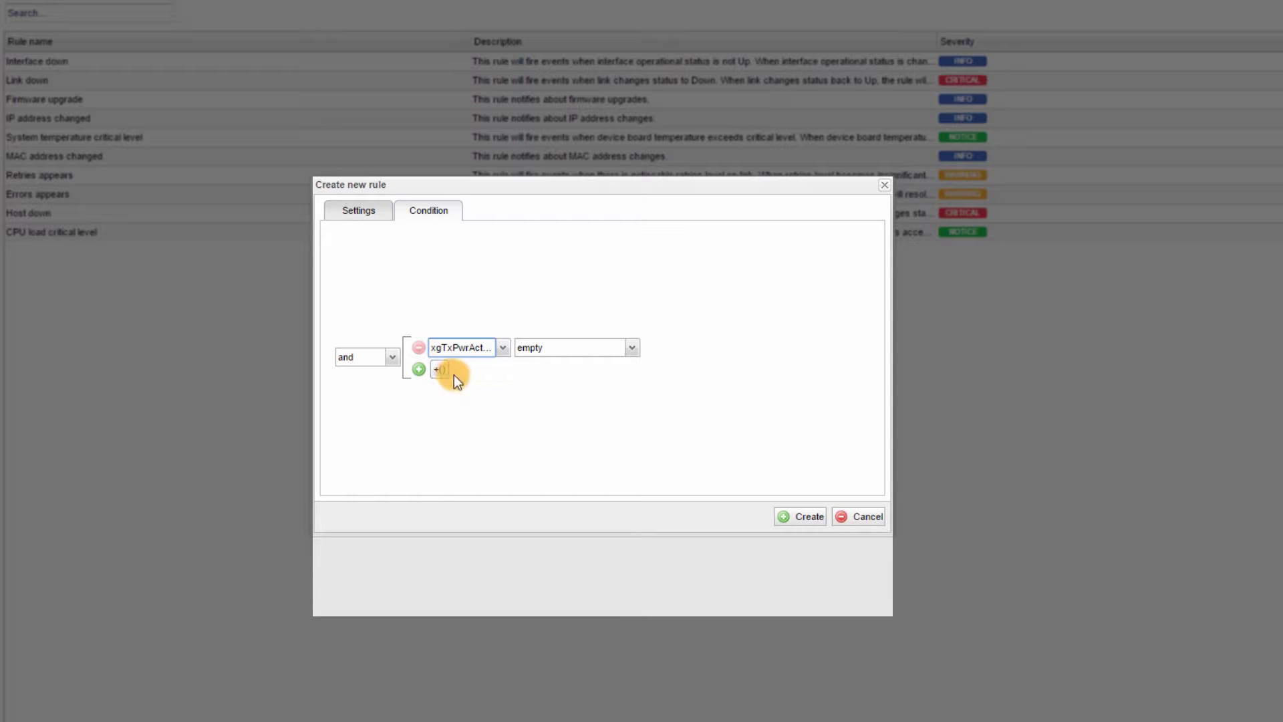
click(502, 347)
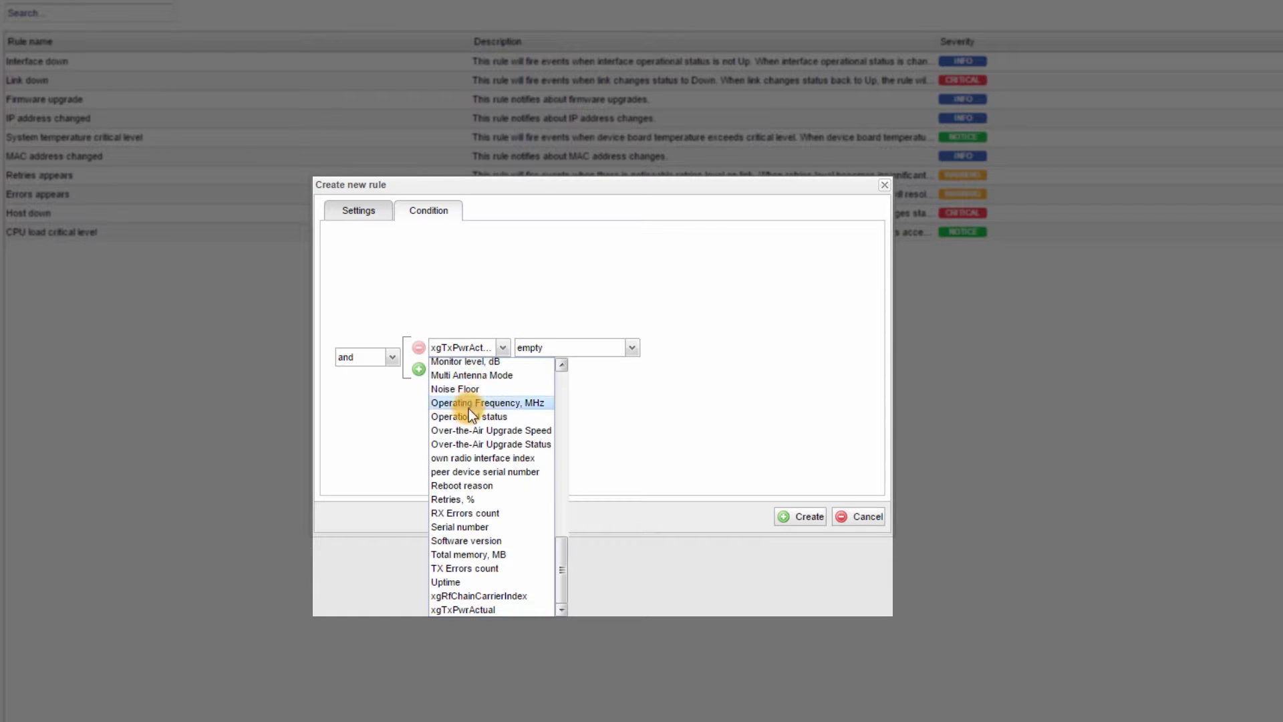
click(461, 499)
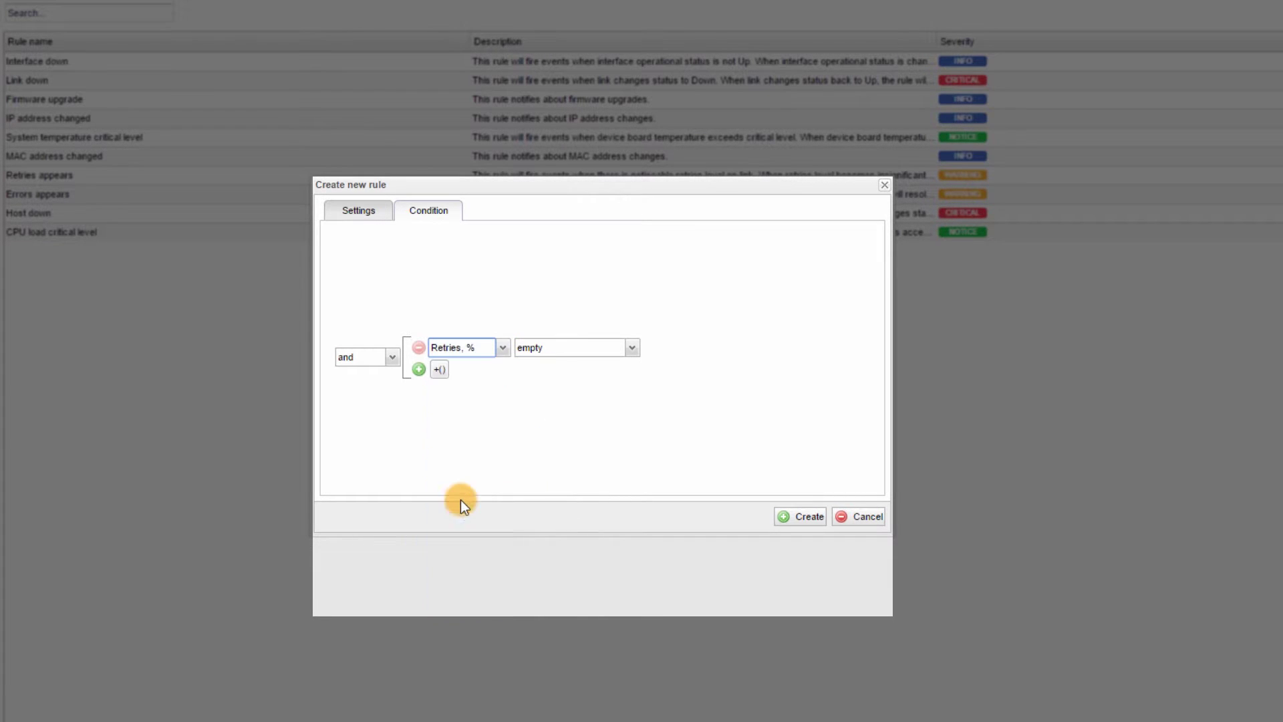
click(563, 348)
click(552, 448)
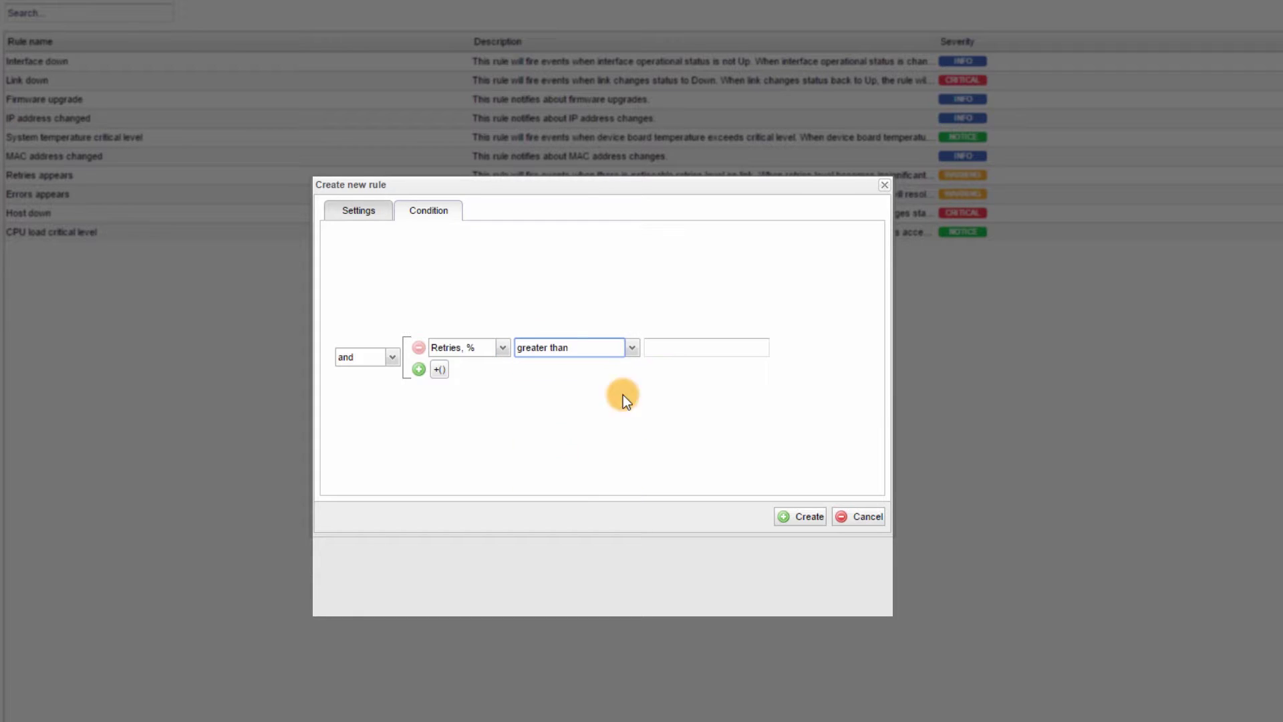
click(669, 348)
text(3)
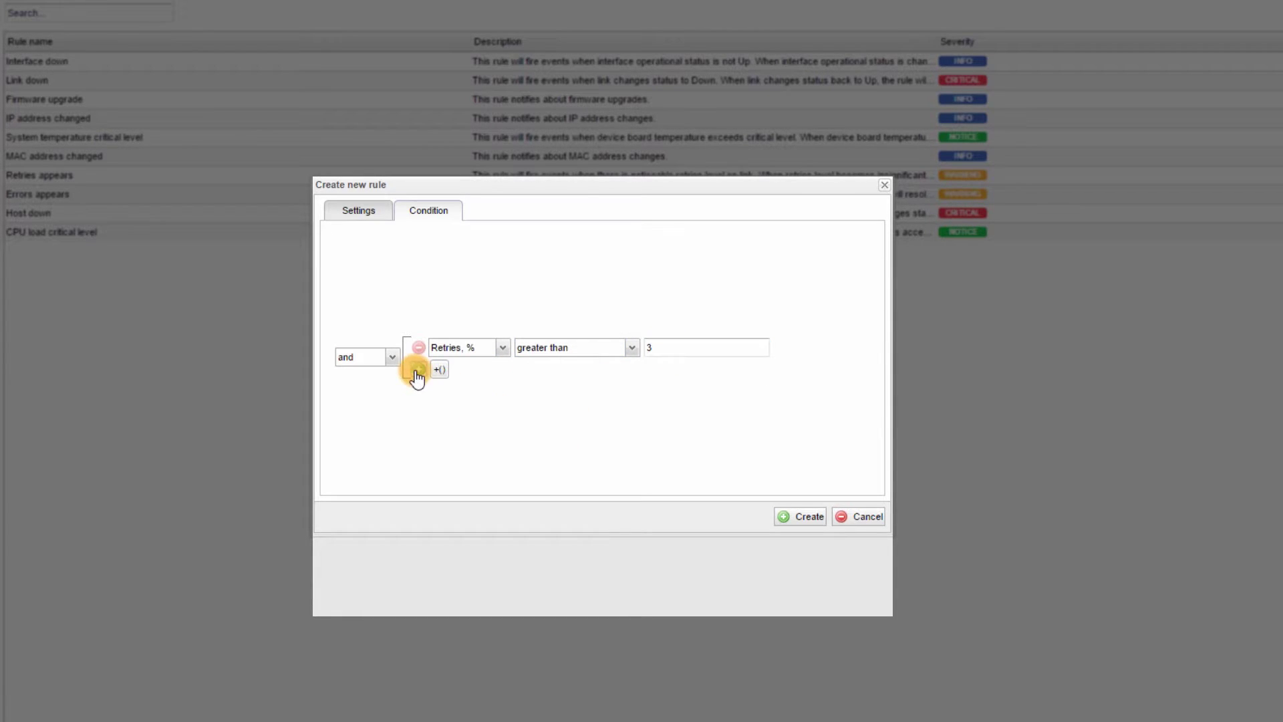
Add a second condition: Current level, dB less than 30.
click(418, 369)
click(502, 361)
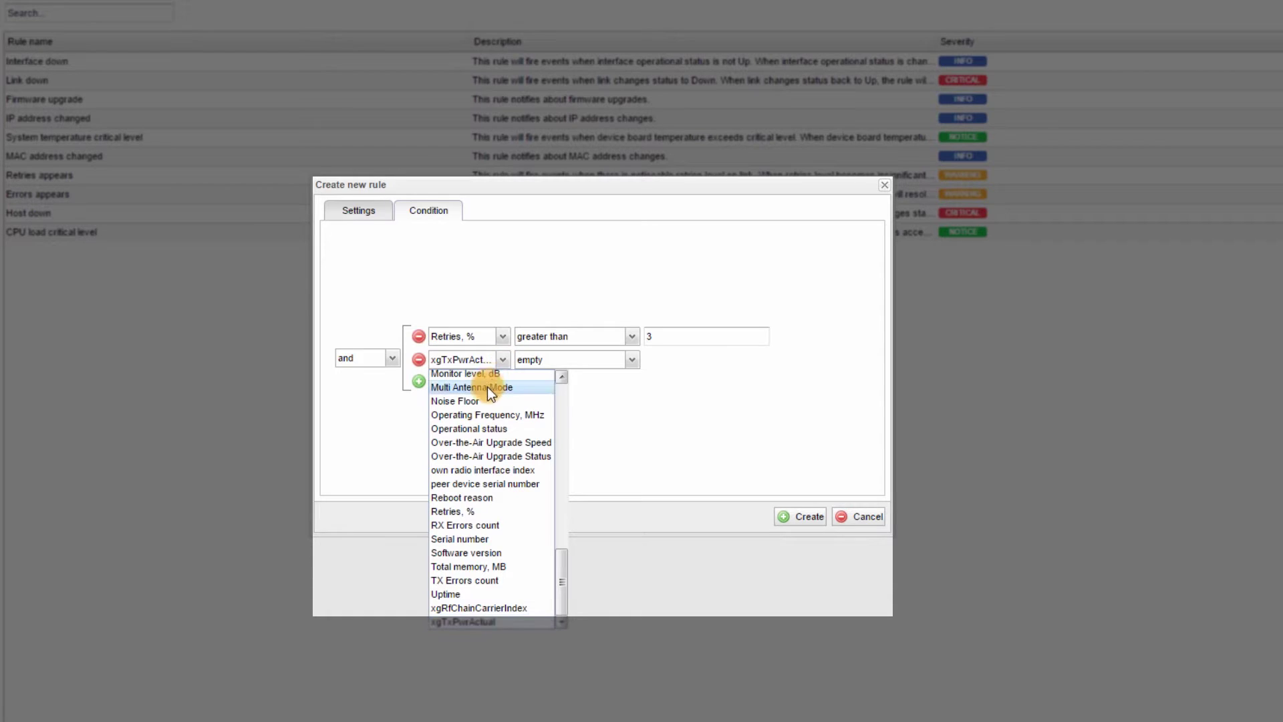
click(484, 405)
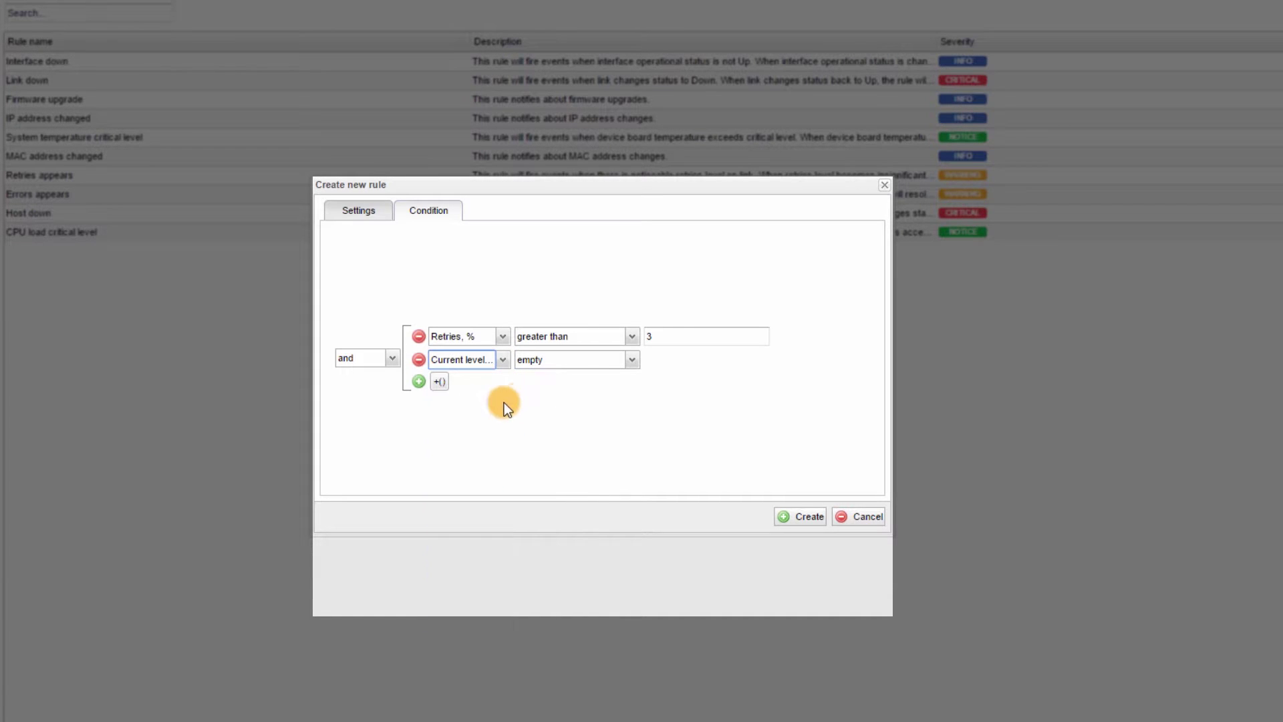
click(560, 361)
click(547, 485)
click(655, 360)
text(30)
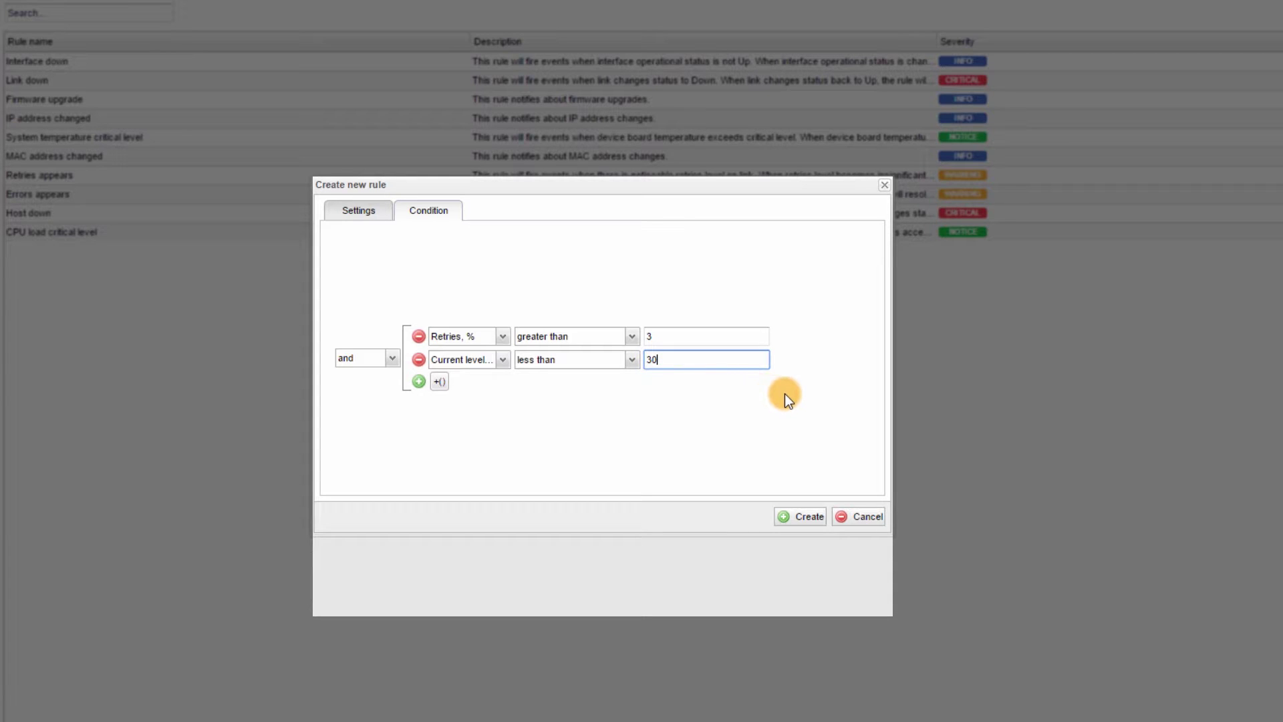
Create the rule and confirm it appears in the Rules list with Notice severity.
click(806, 518)
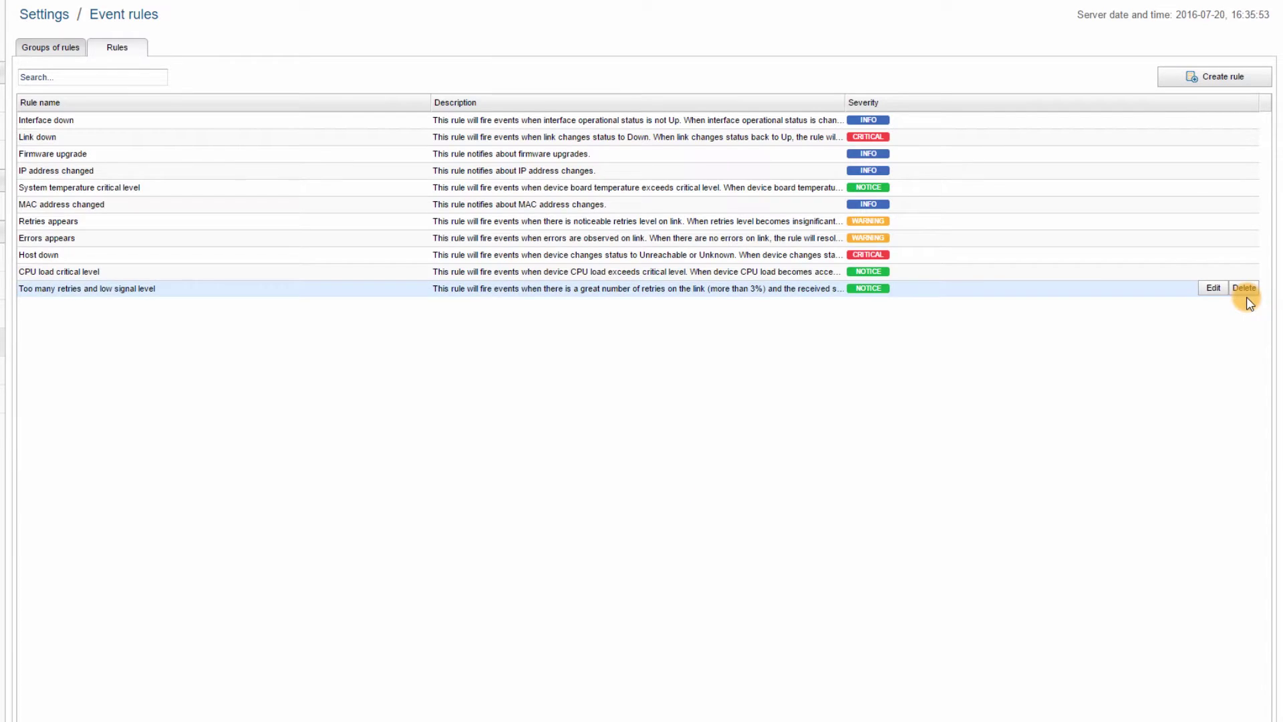
mouse_move(1248, 242)
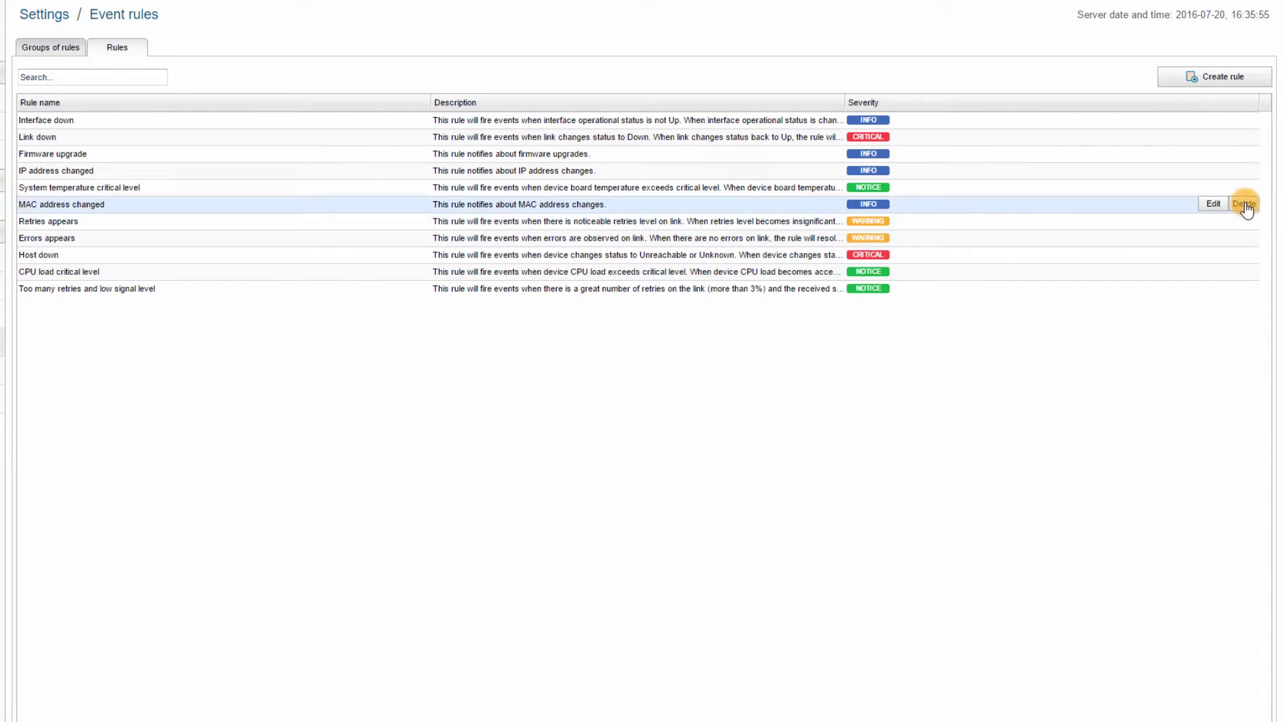
mouse_move(1242, 292)
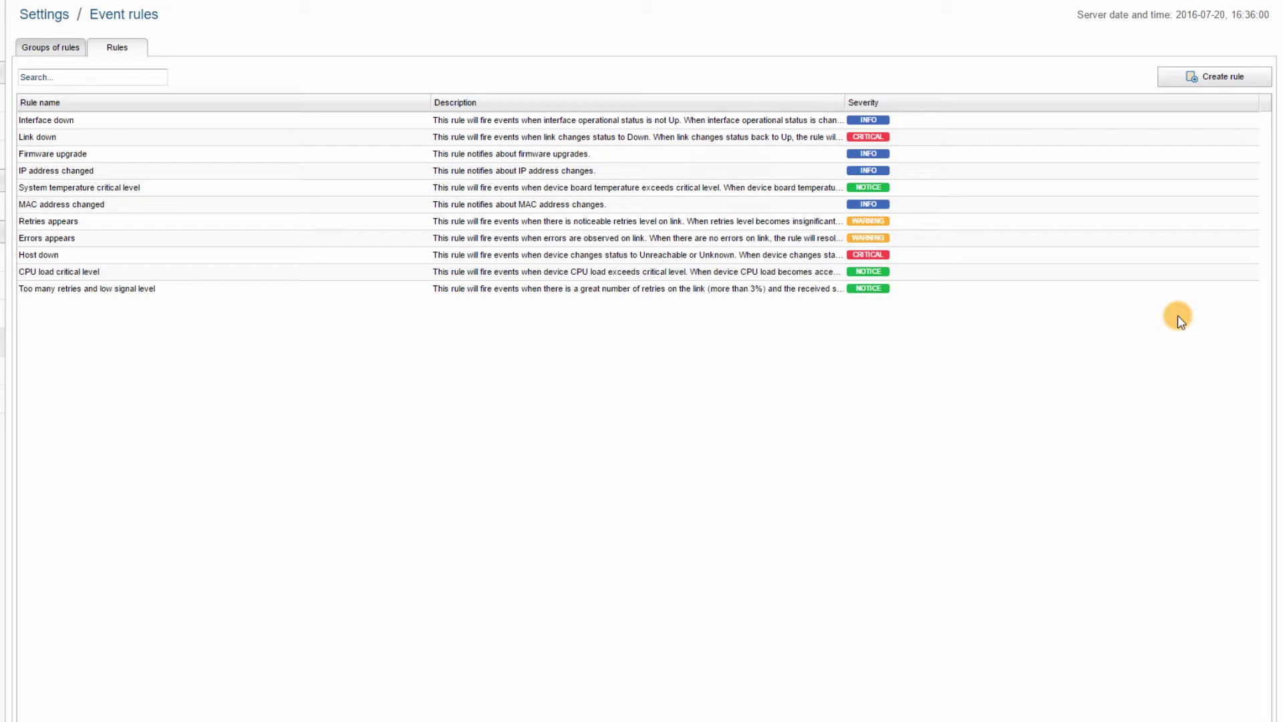
Assign 'Too many retries and low signal level' to the All hosts rule group and apply the change.
click(46, 52)
click(111, 121)
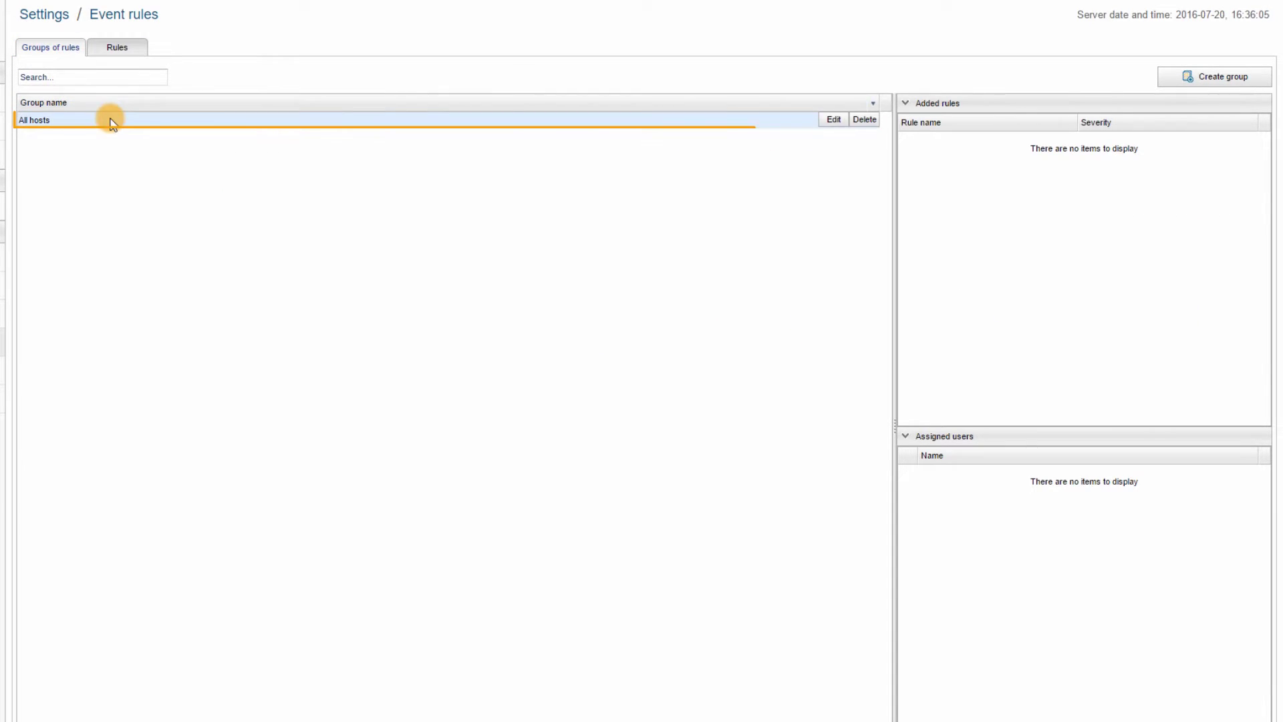
click(836, 120)
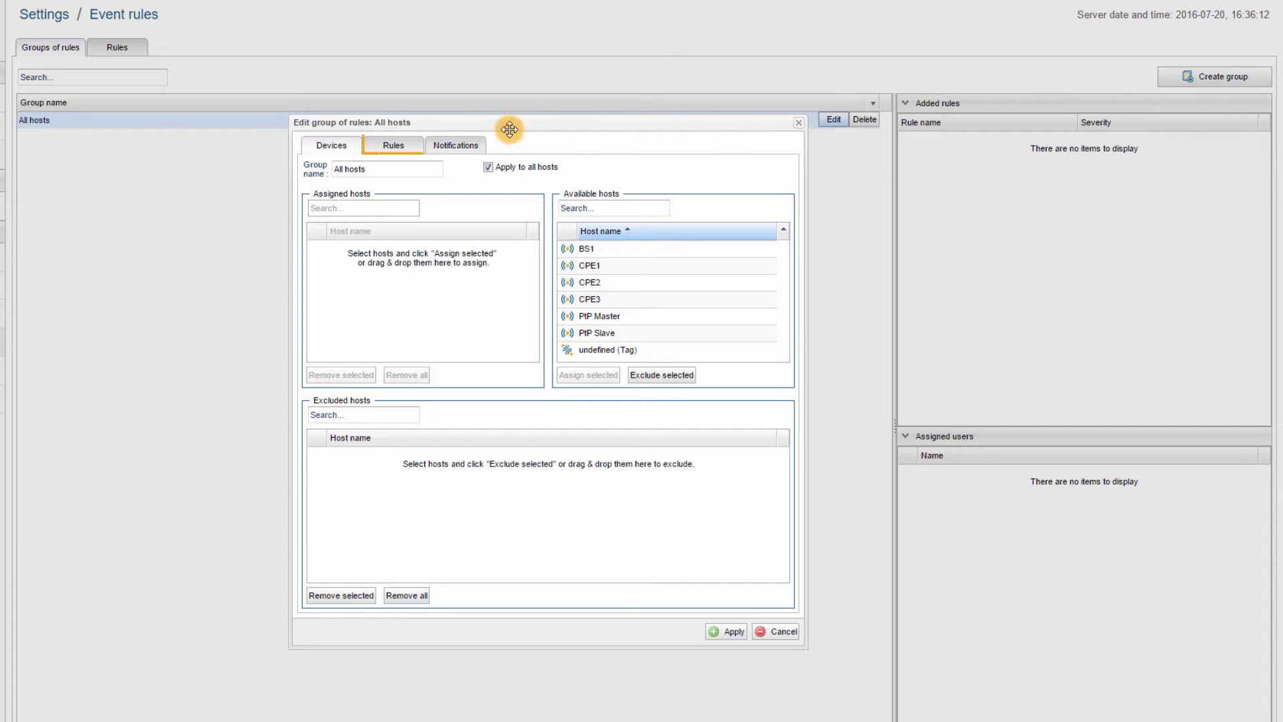
click(413, 147)
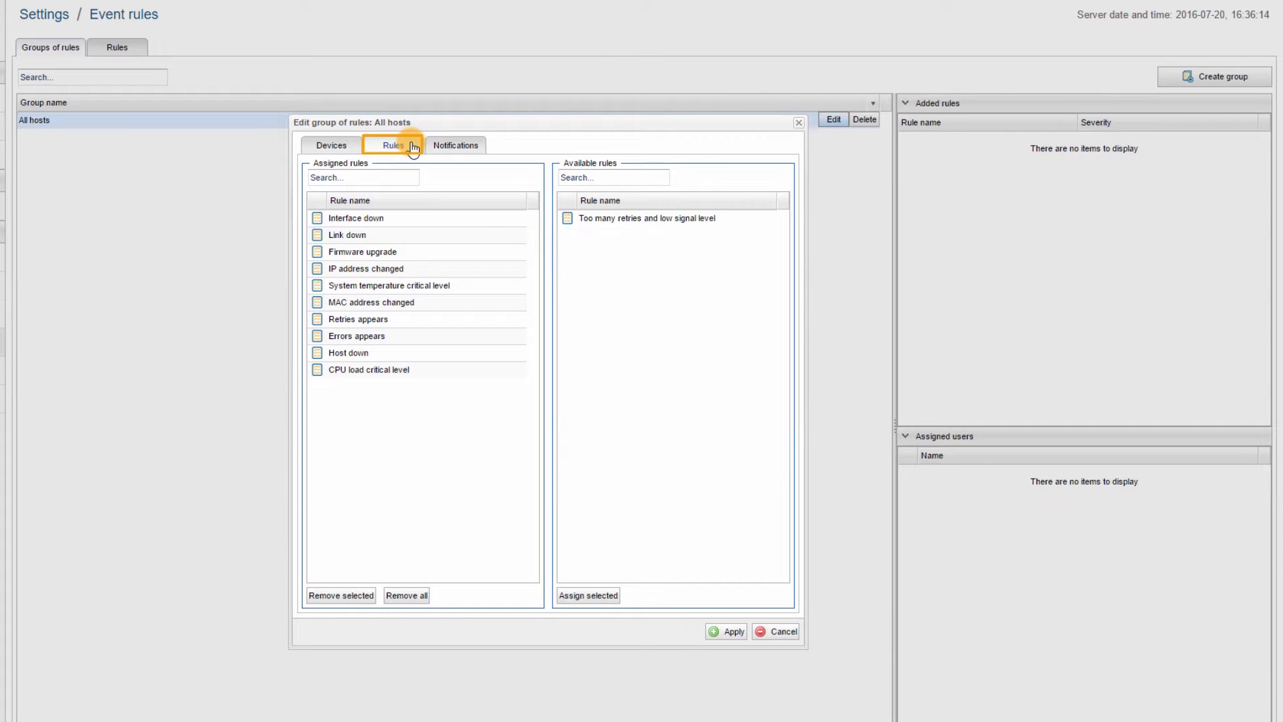
click(639, 219)
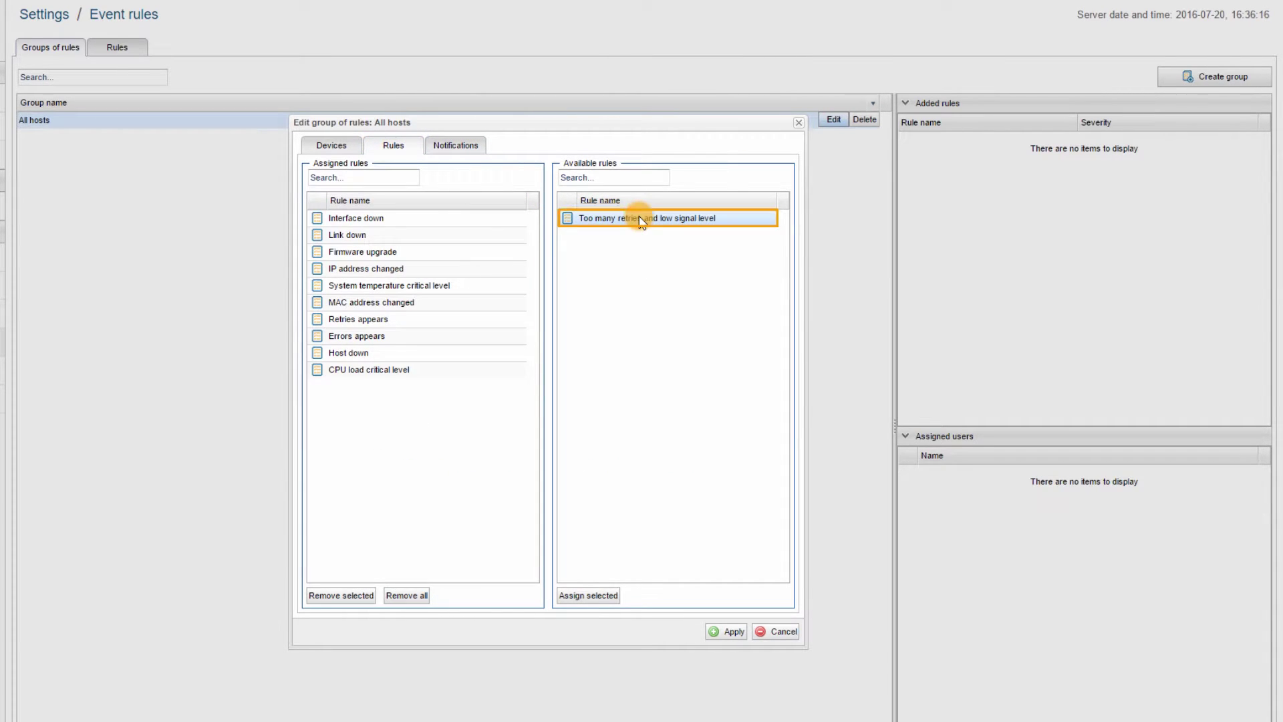
click(588, 597)
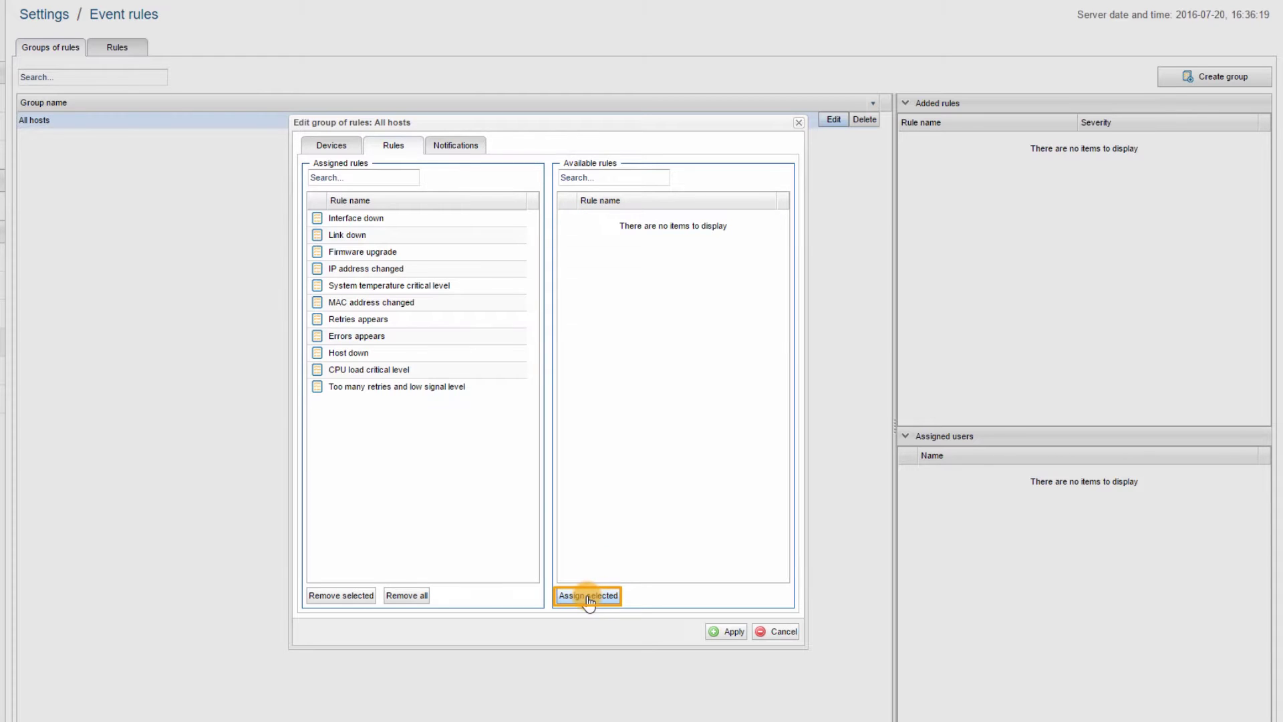
click(725, 632)
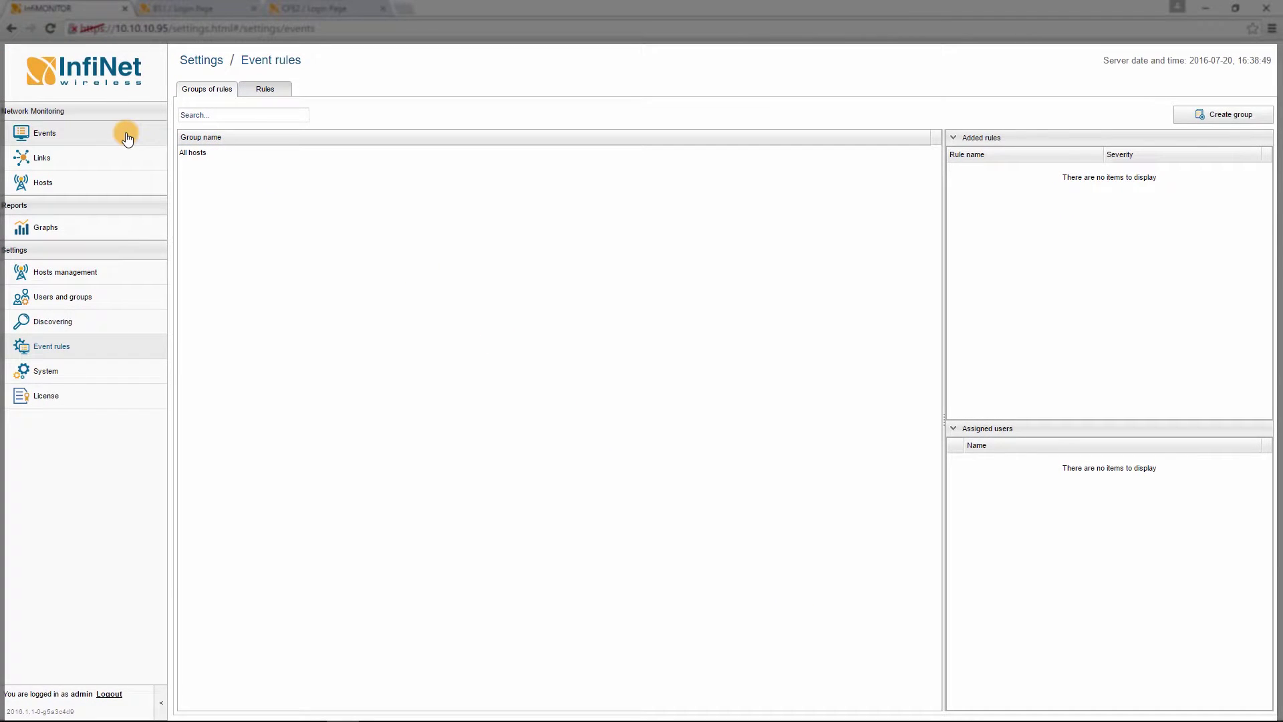
click(125, 134)
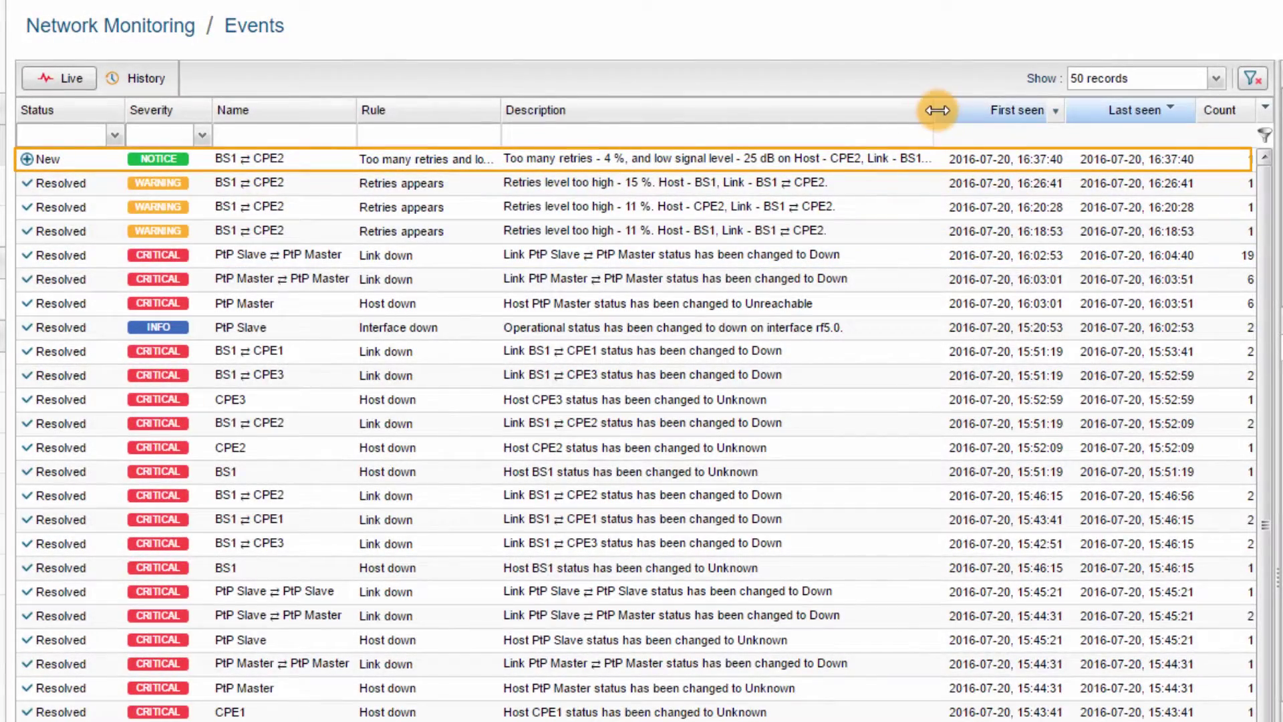
drag(934, 110, 977, 110)
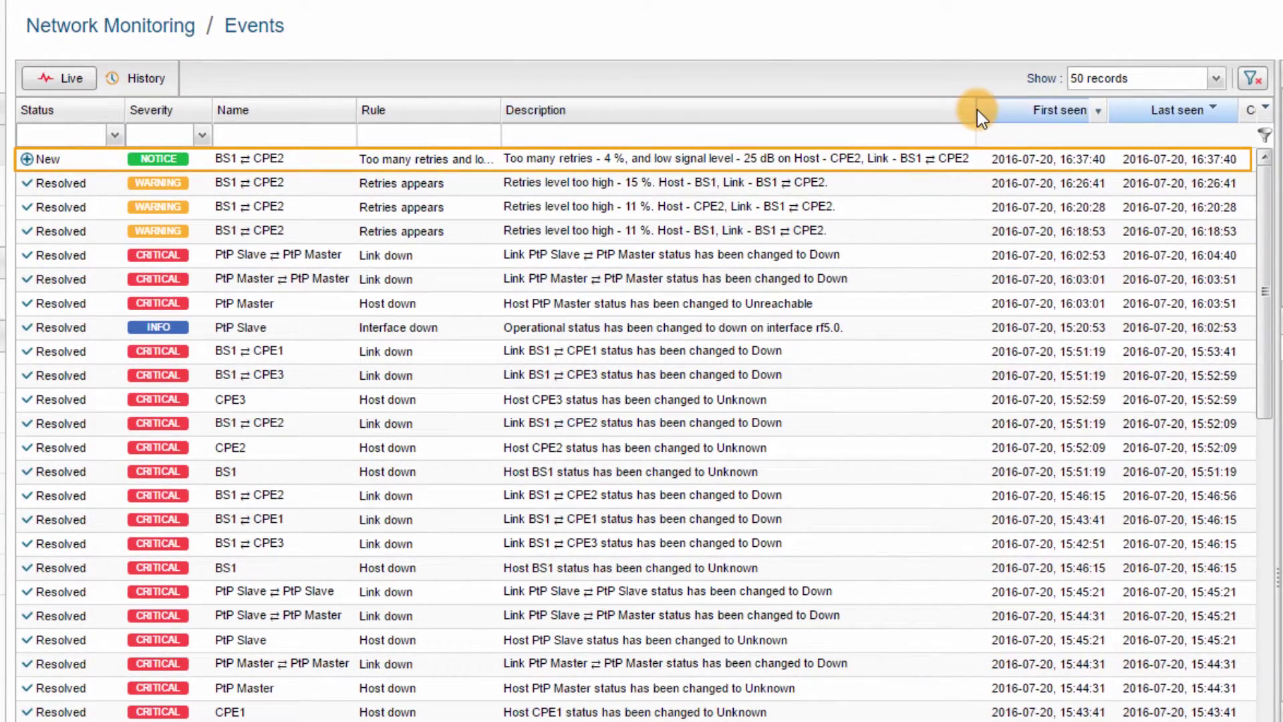
drag(502, 110, 570, 114)
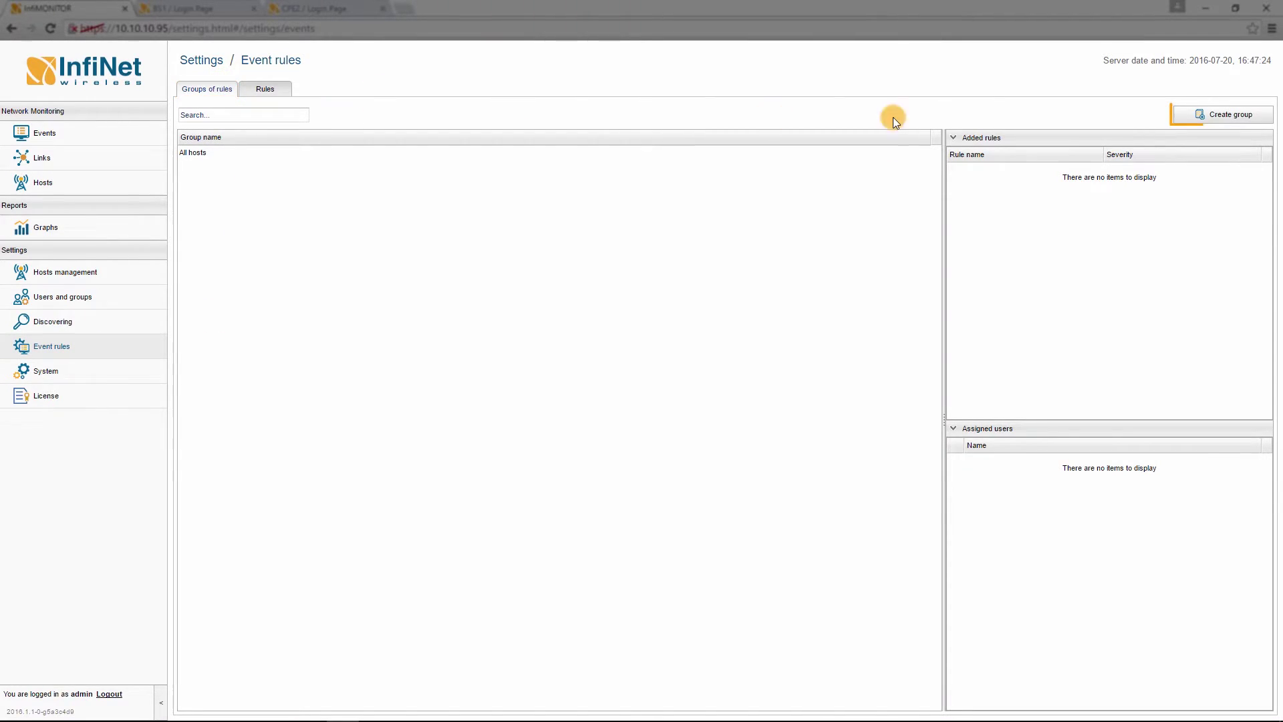
Start a new rule group named 'Group 1' that does not apply to all hosts.
click(1193, 116)
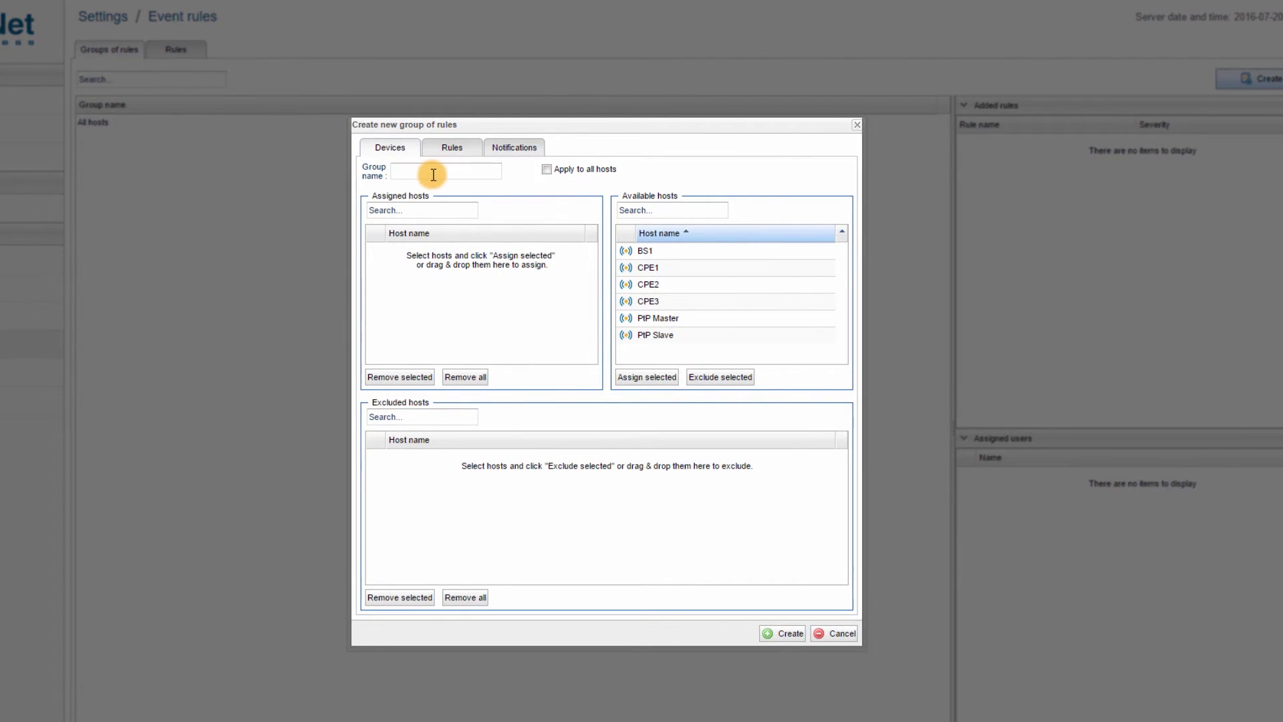
click(432, 173)
text(Group 1)
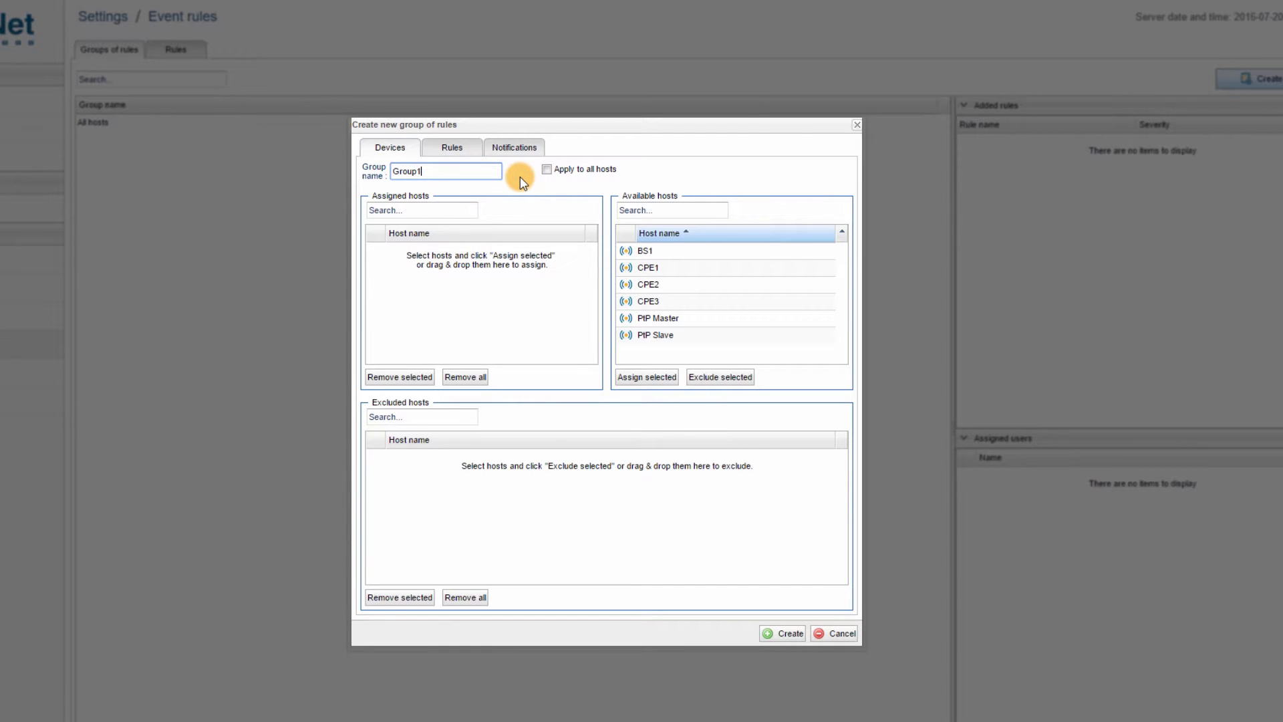
click(547, 169)
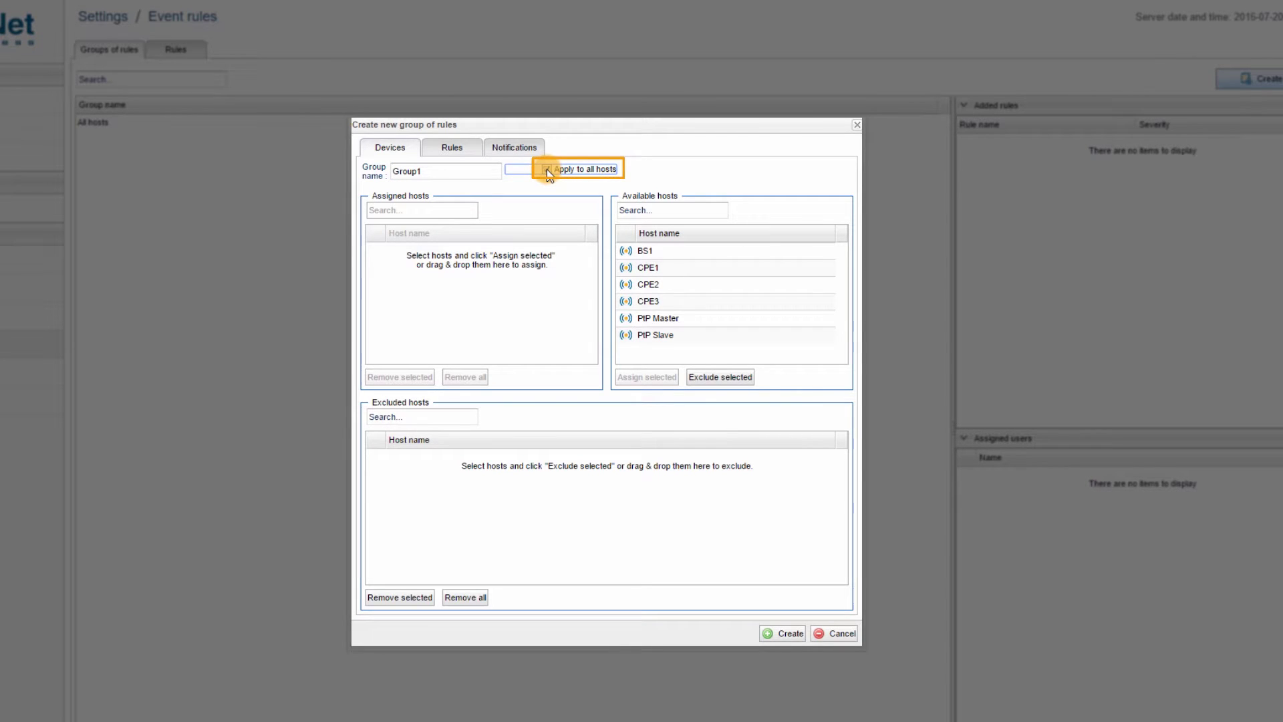
click(546, 170)
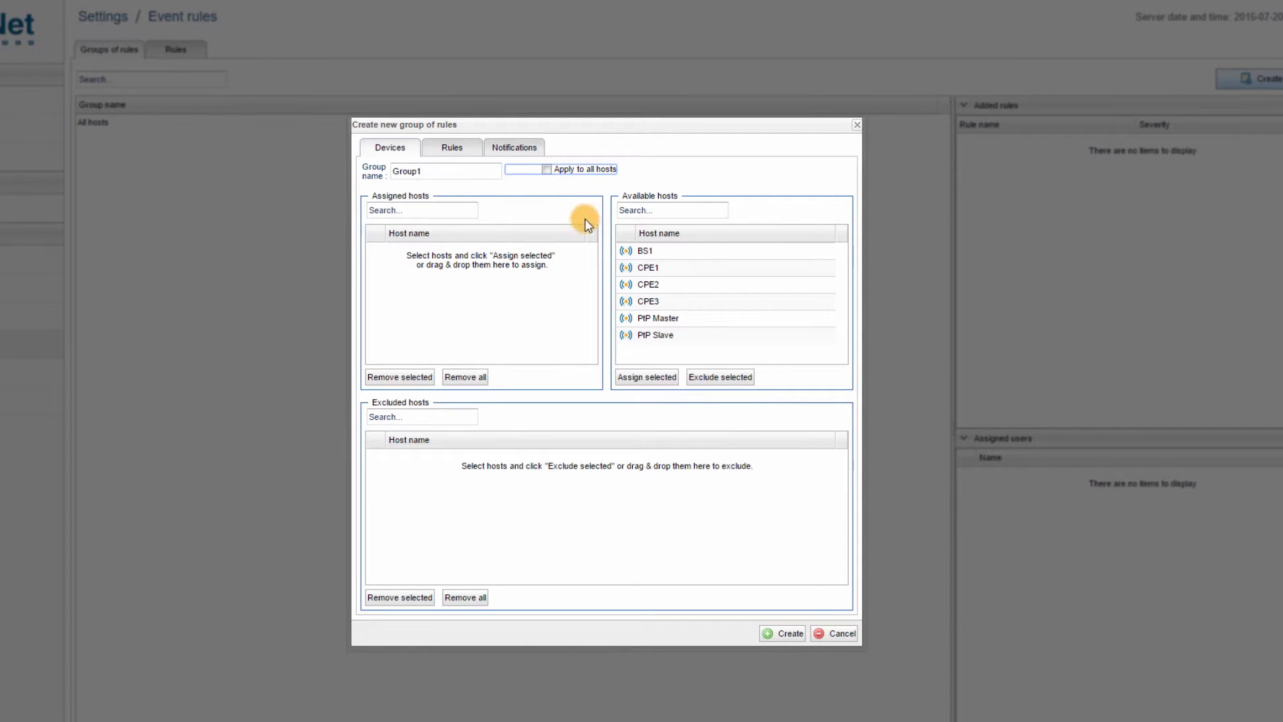
Assign hosts BS1, CPE1, CPE2 and CPE3 to the group.
click(641, 253)
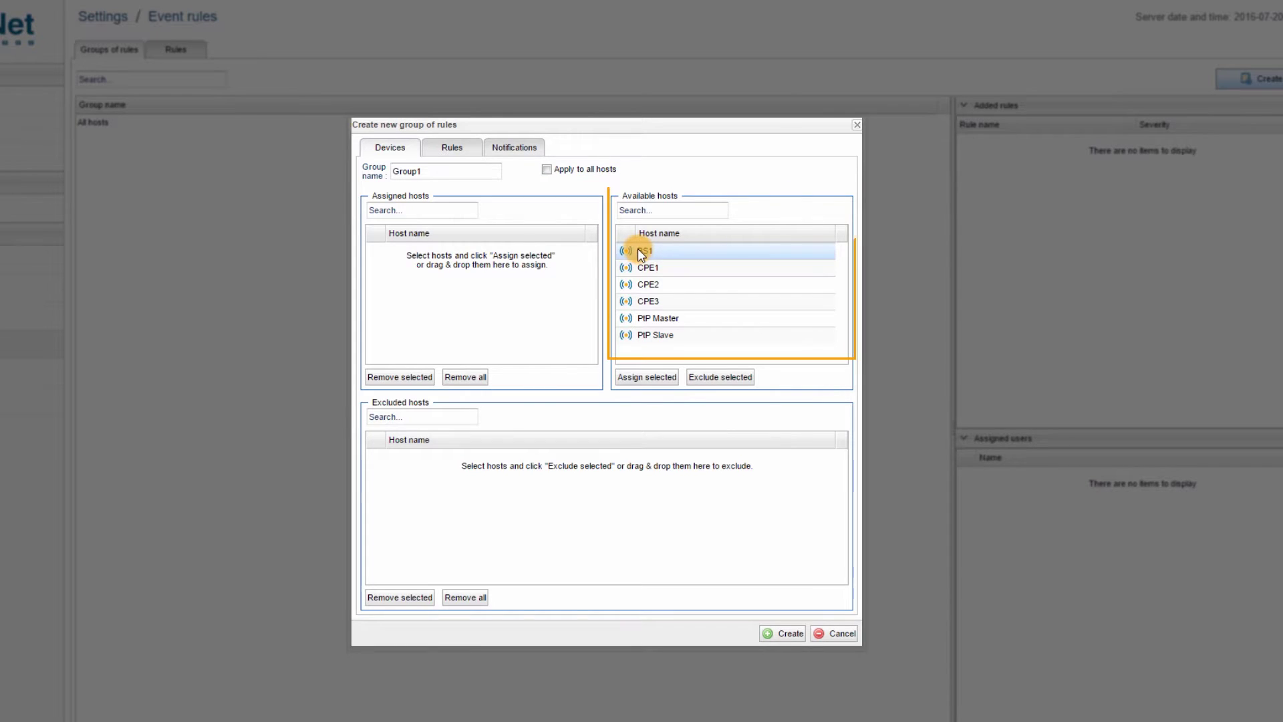
click(640, 378)
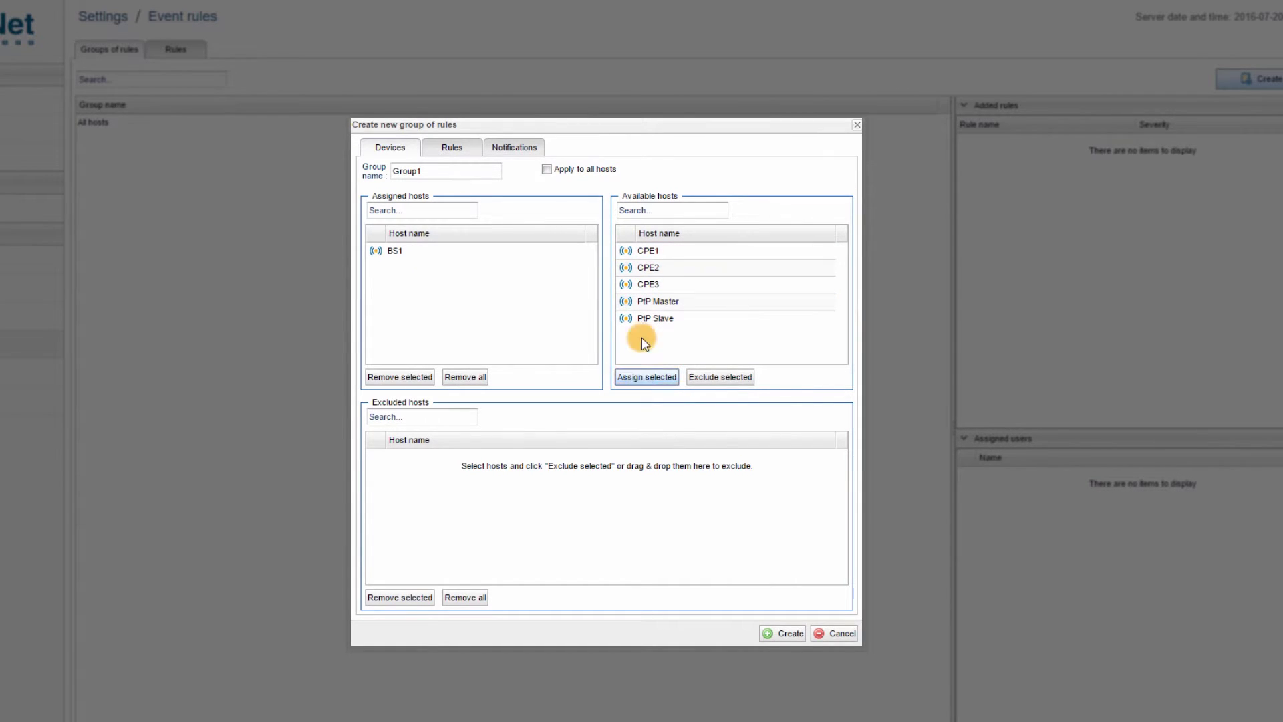
click(652, 253)
drag(652, 250, 448, 267)
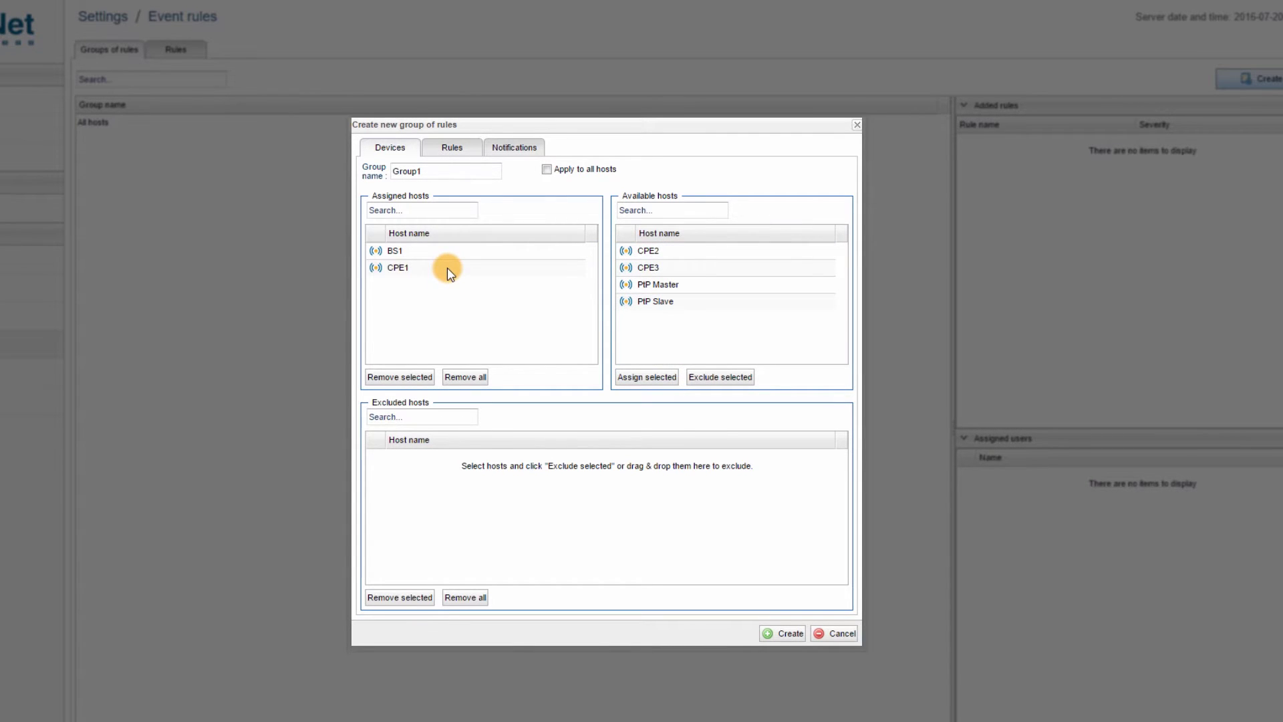
drag(637, 251, 494, 277)
drag(665, 255, 475, 290)
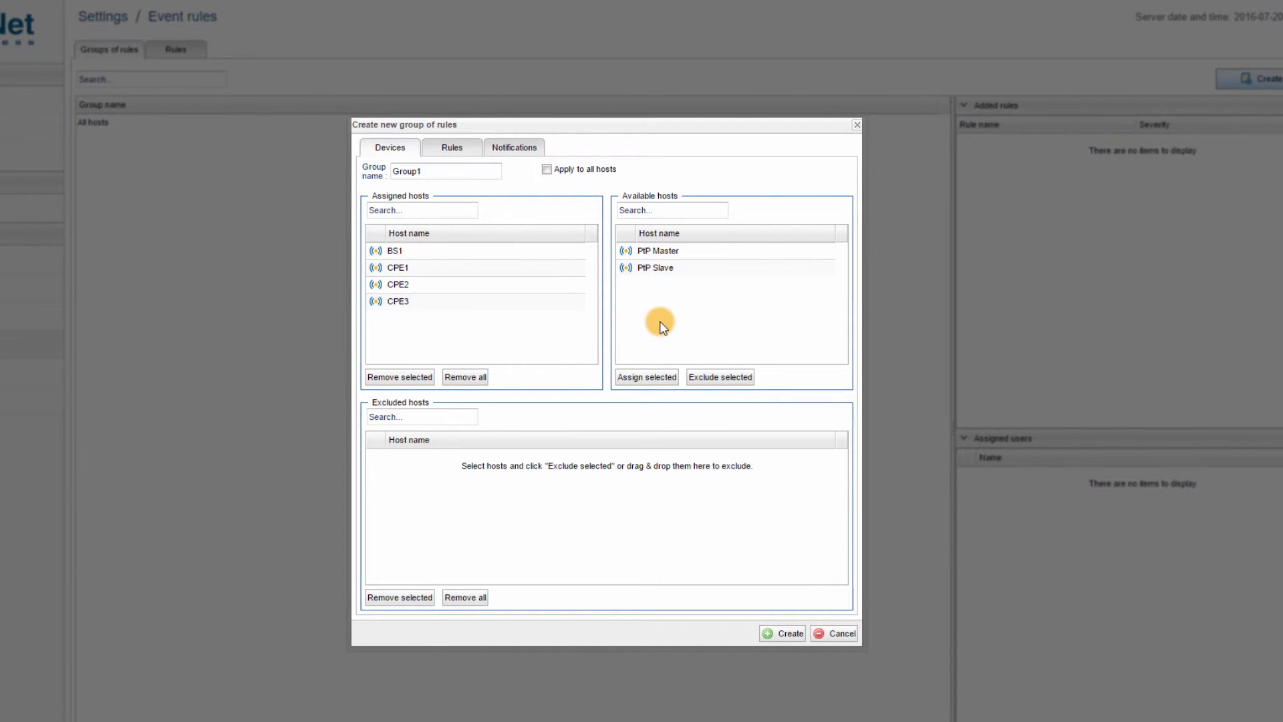
Exclude hosts PtP Master and PtP Slave from the group.
click(683, 252)
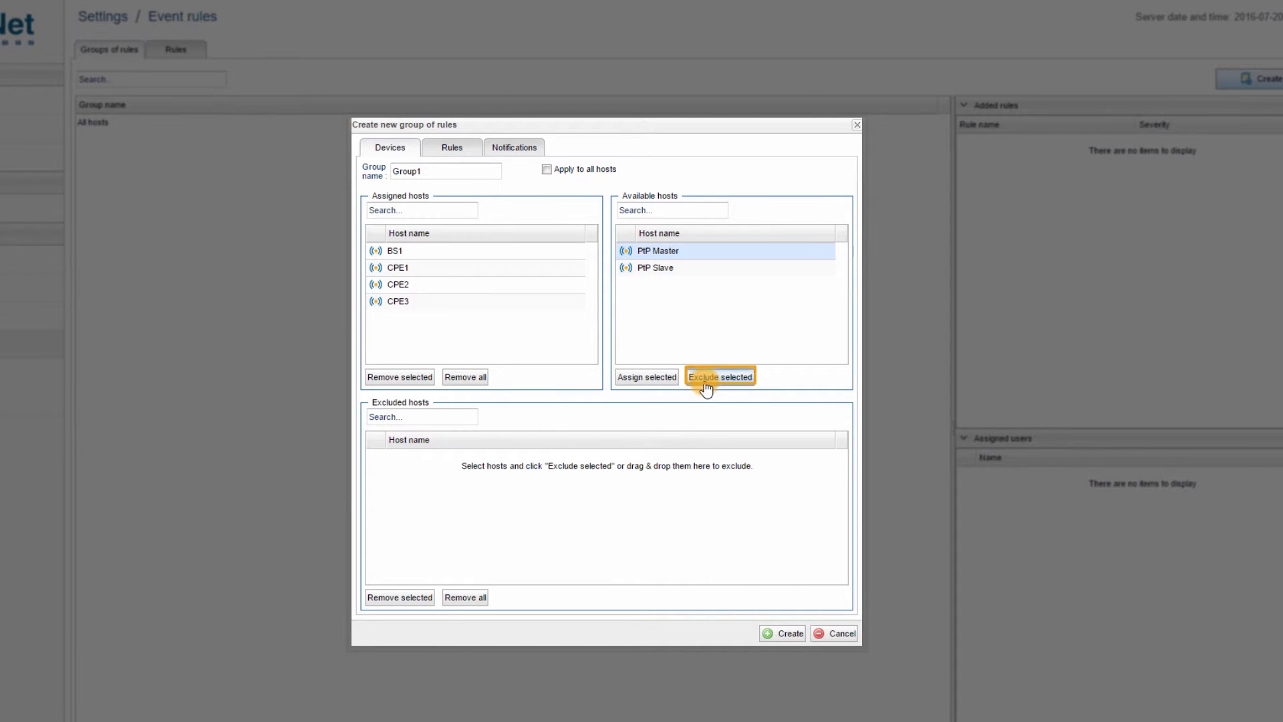
click(721, 377)
click(664, 261)
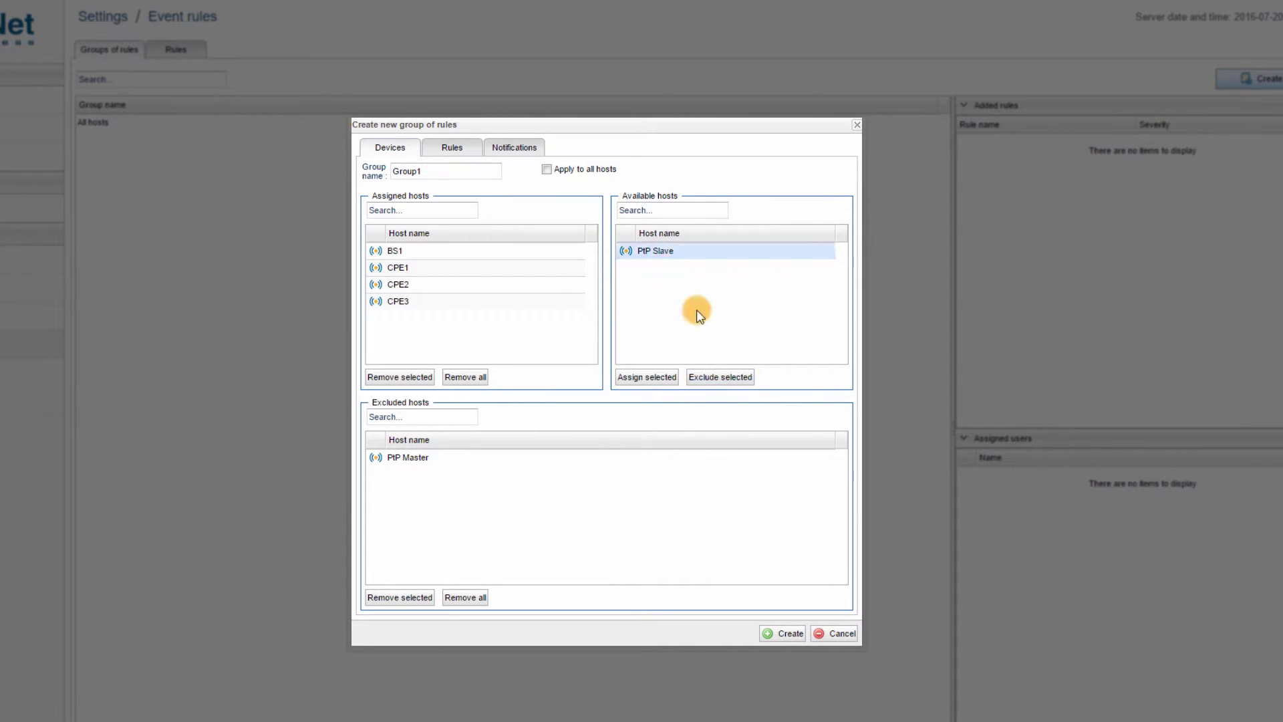
click(733, 378)
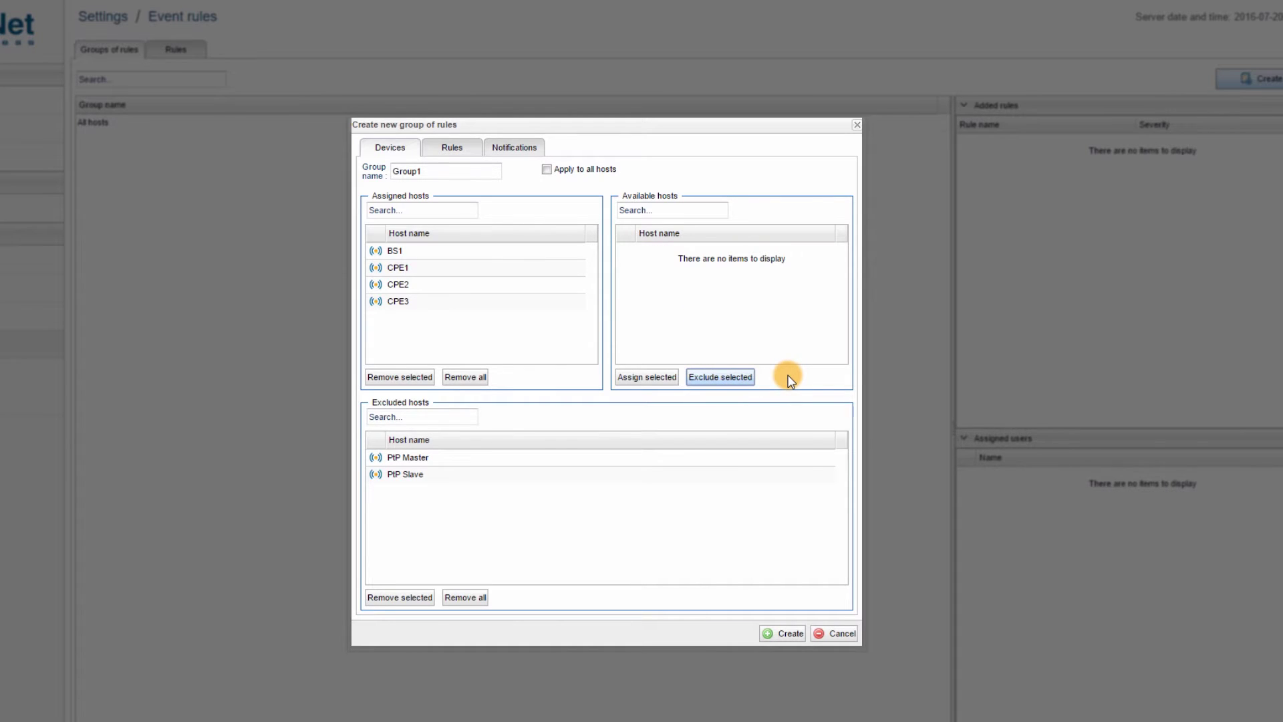
Assign Interface down and the other rules, Link down through CPU load critical level, to the group.
click(452, 148)
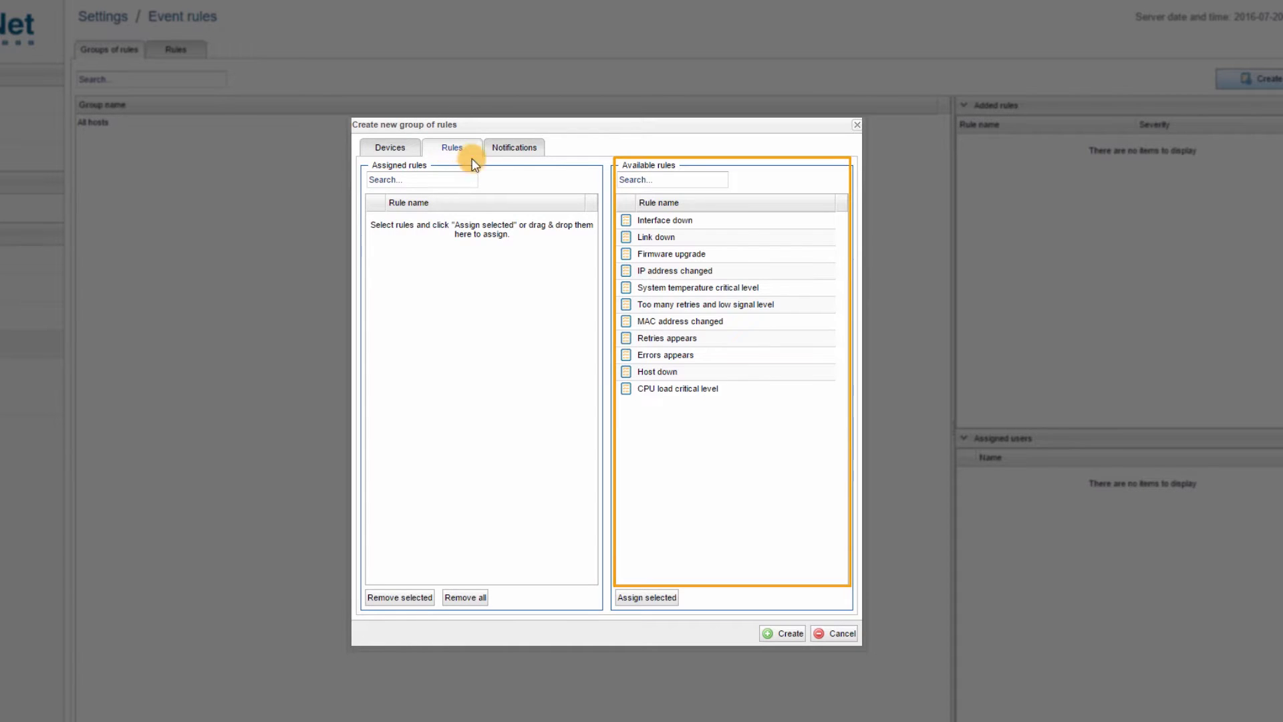
click(647, 220)
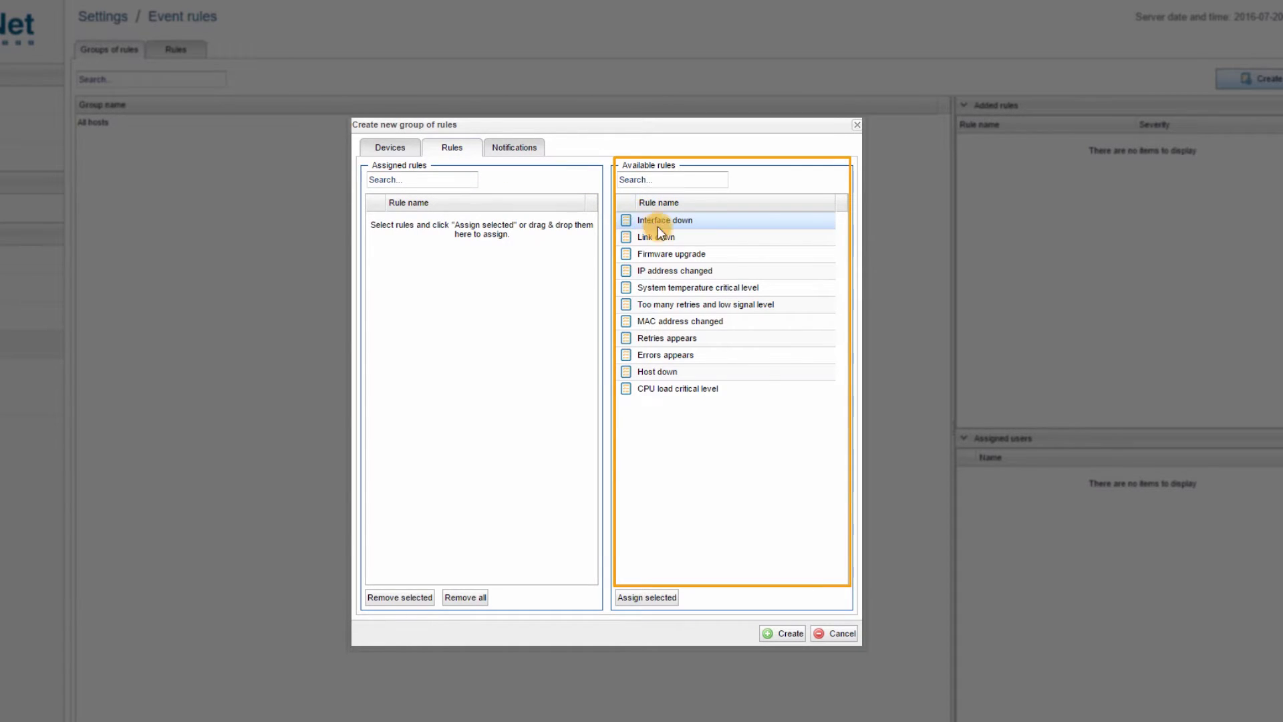
ctrl+click(671, 388)
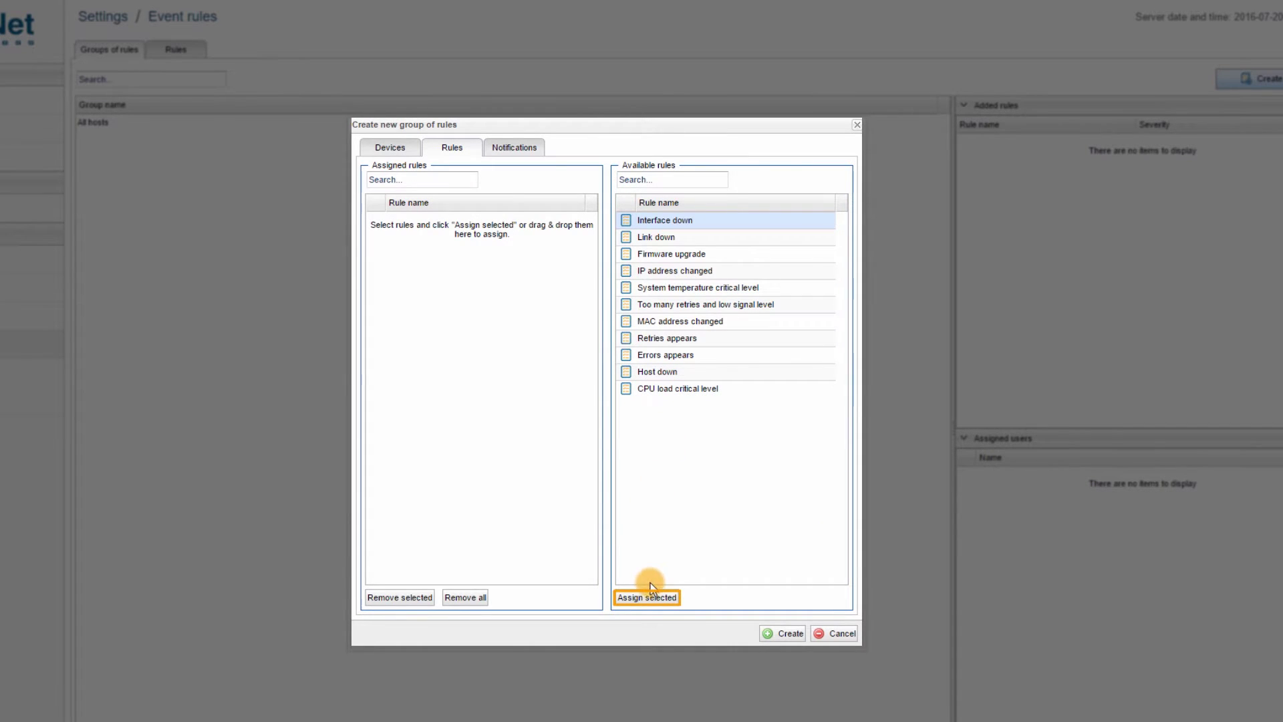
click(652, 599)
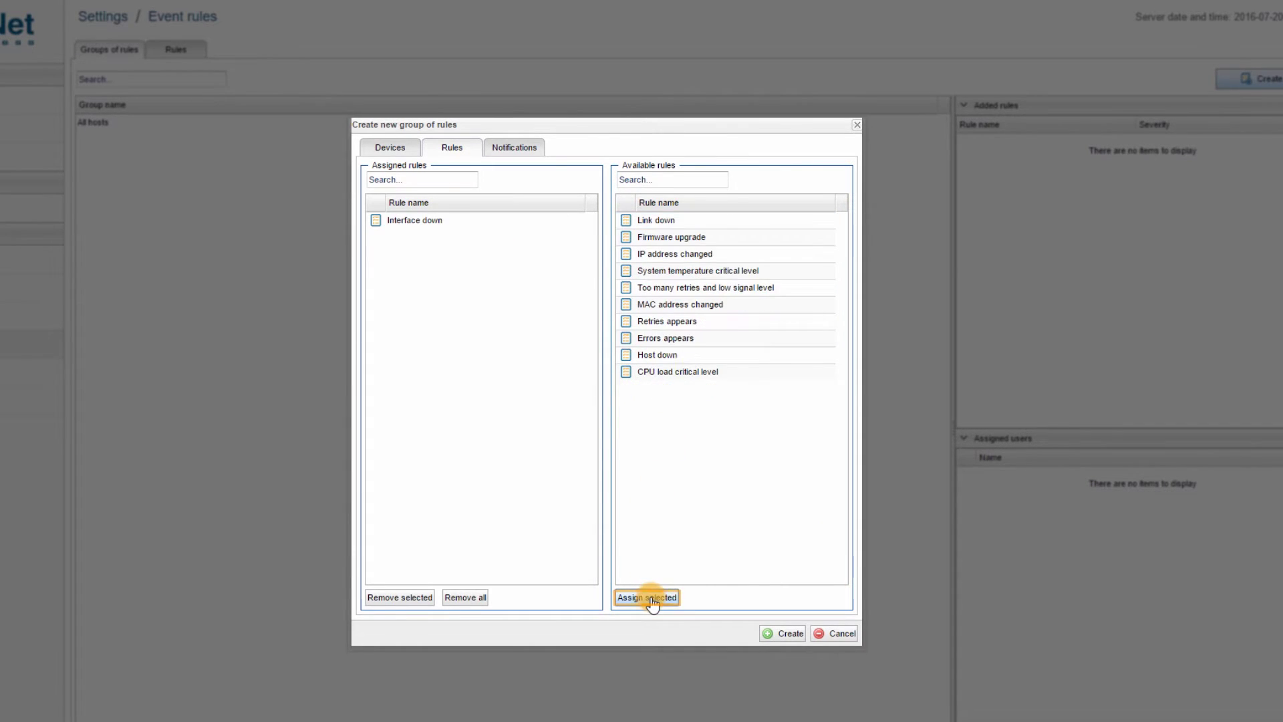
click(663, 222)
shift+click(663, 373)
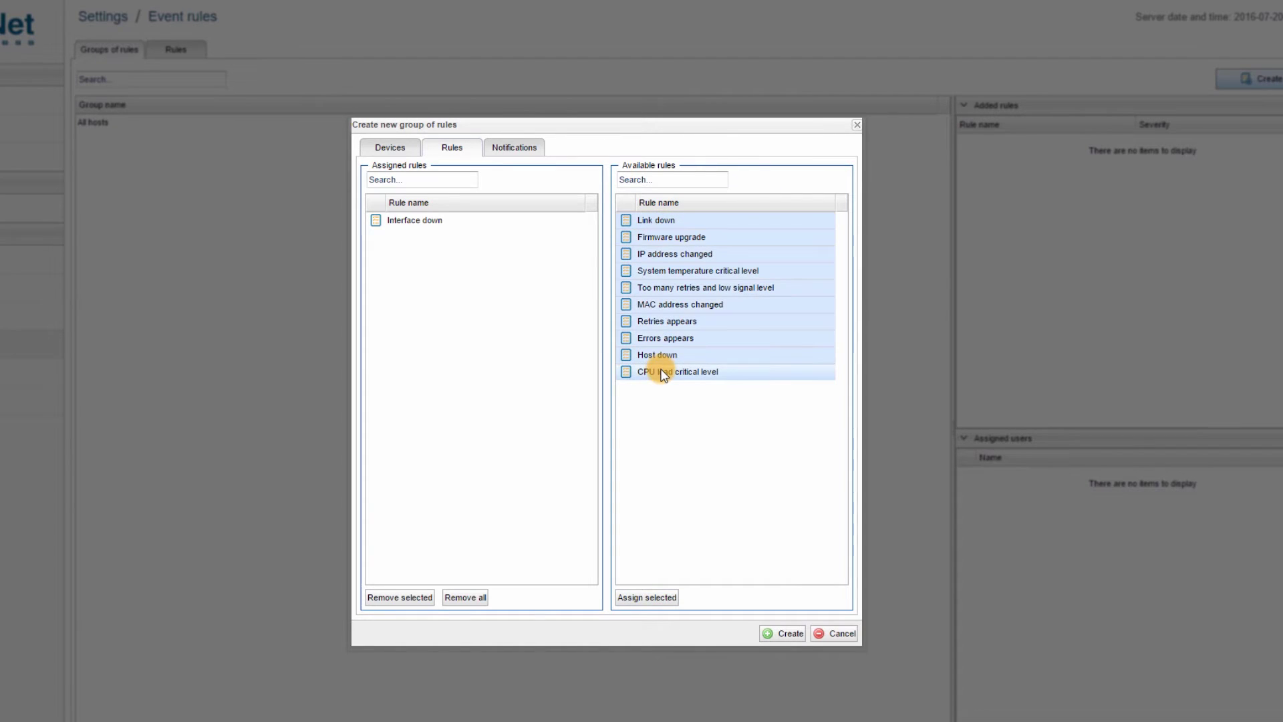
click(651, 600)
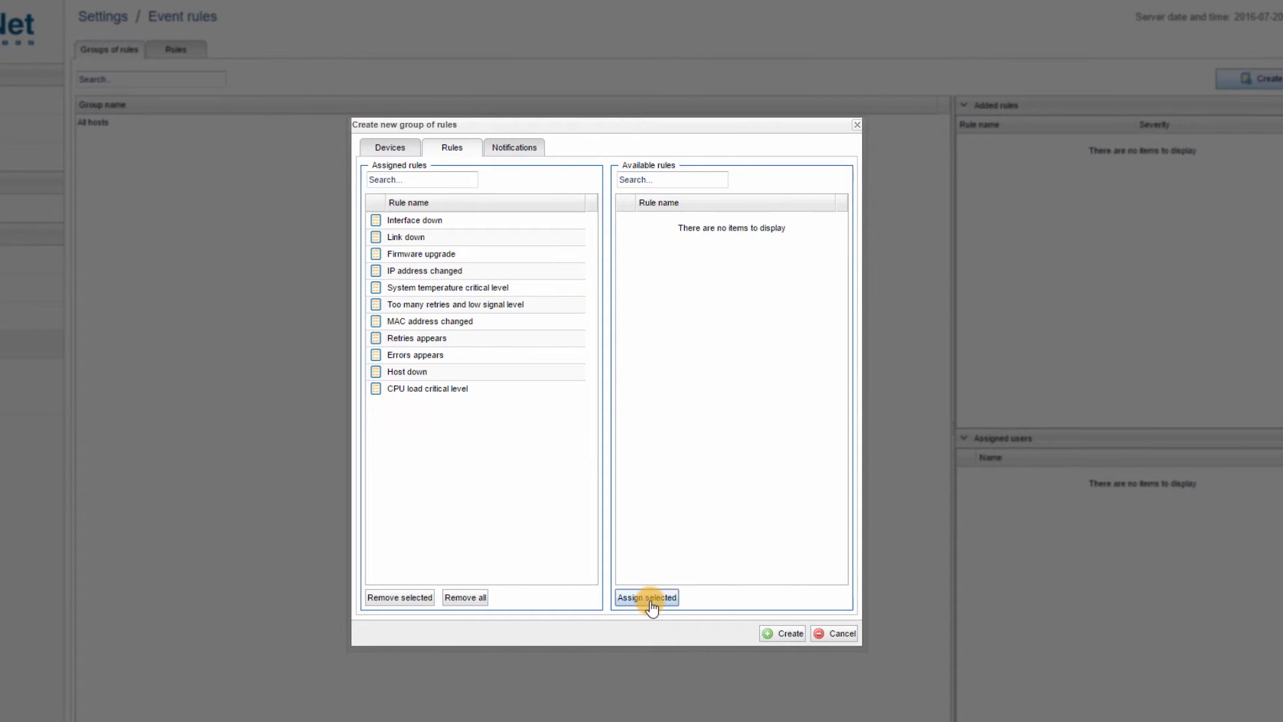
Assign Administrator, enable e-mail notifications, check the template parameters, and create Group1.
click(522, 154)
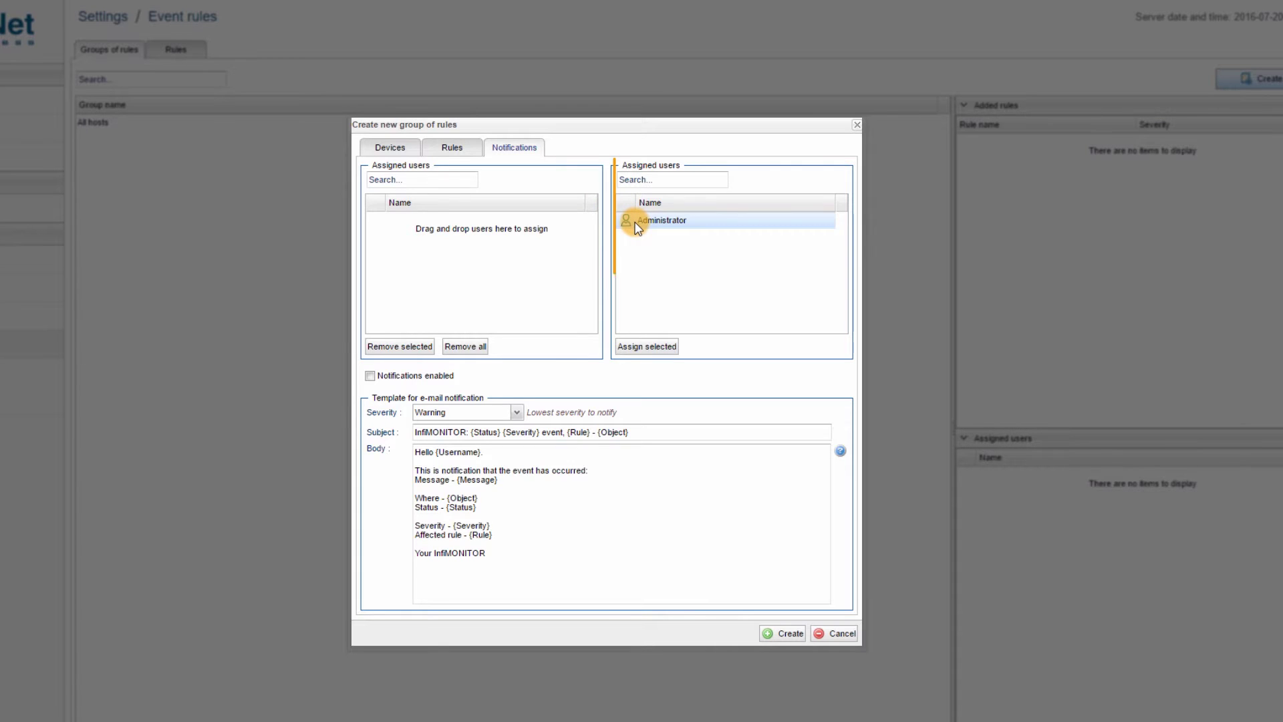
click(632, 347)
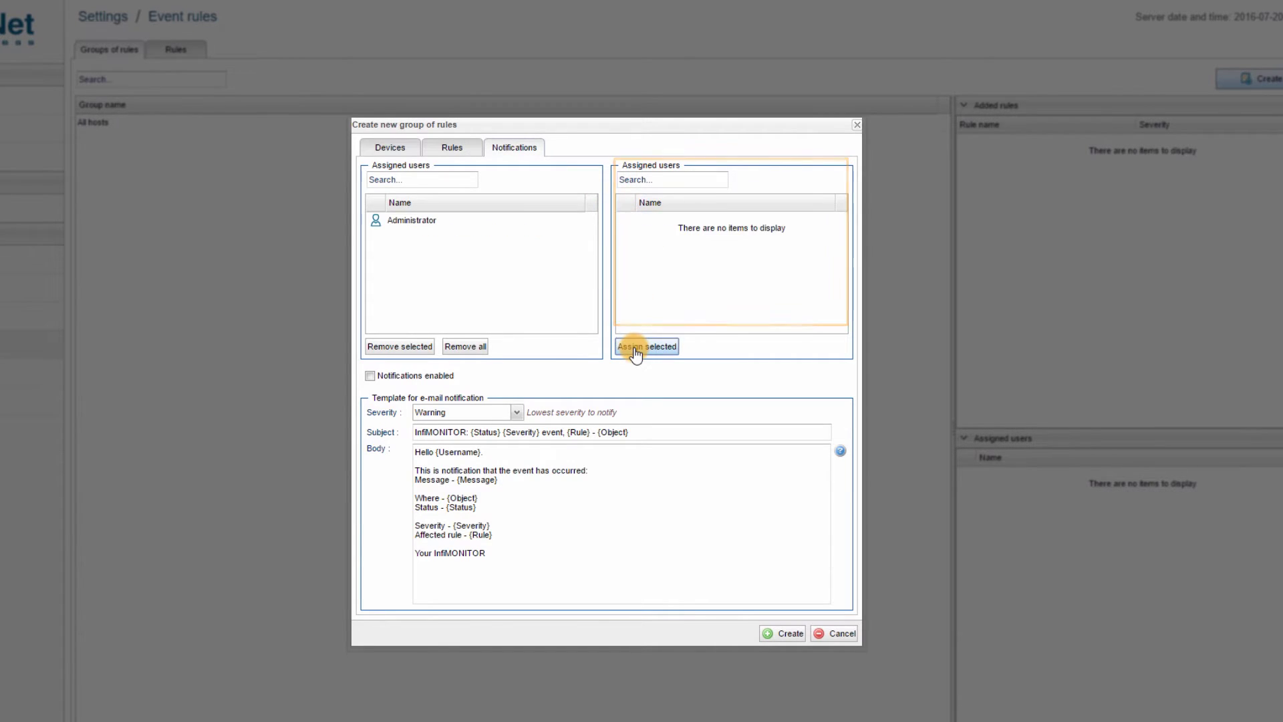
click(422, 379)
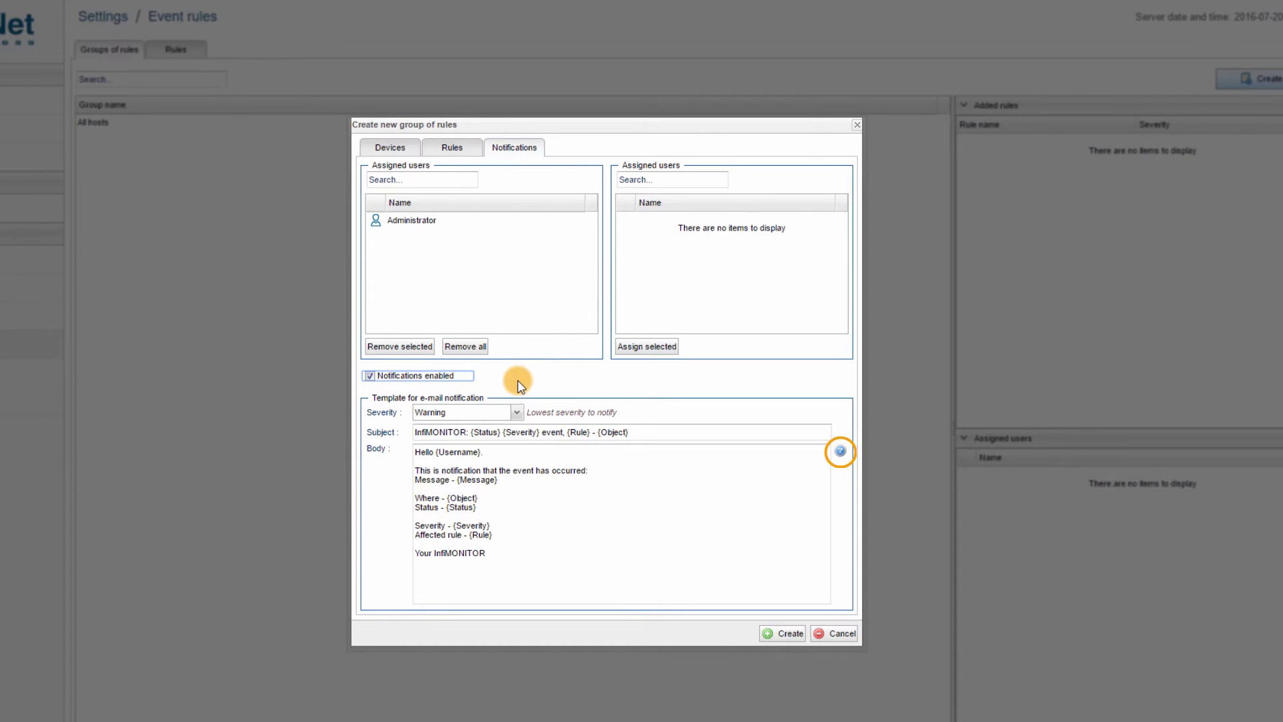
click(844, 454)
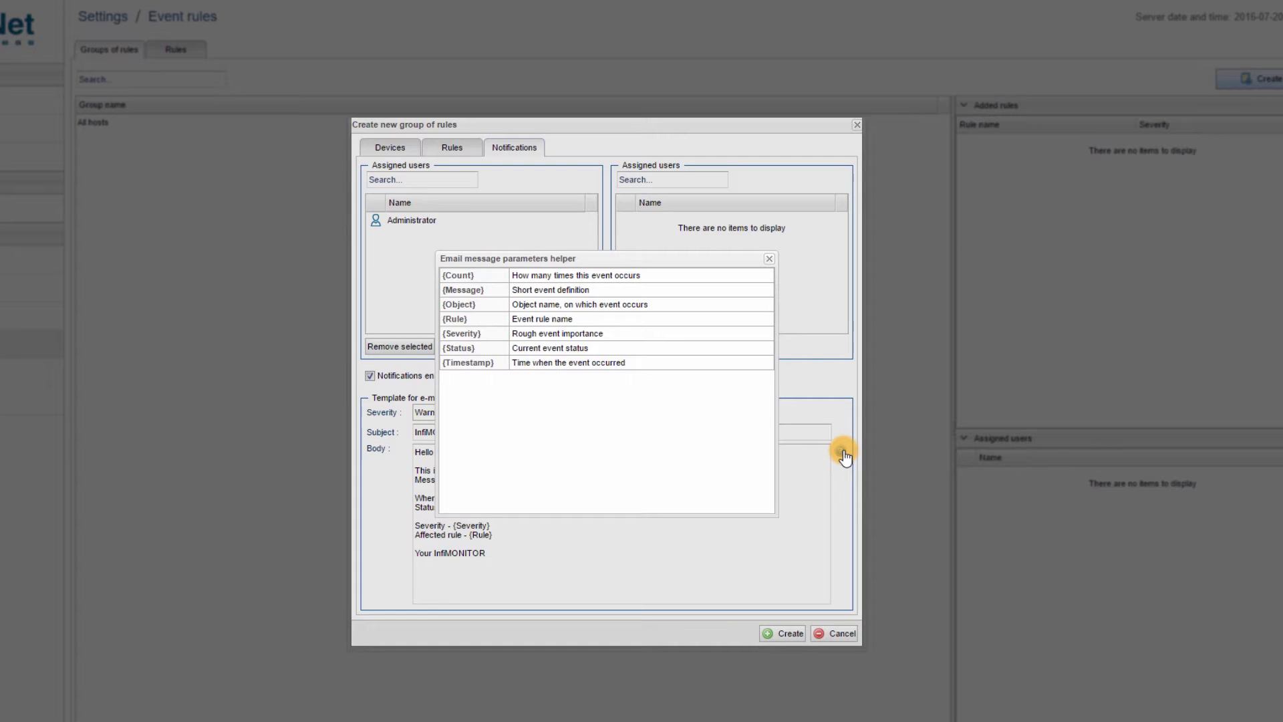
click(767, 261)
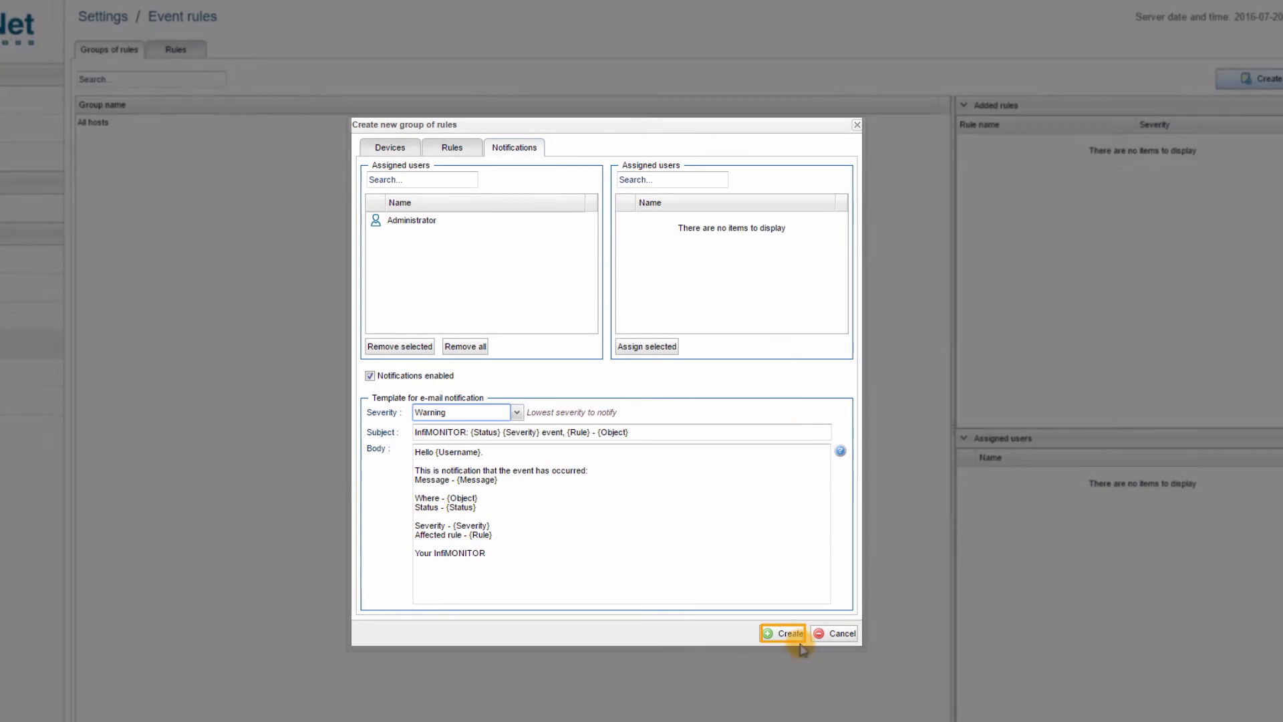
click(799, 639)
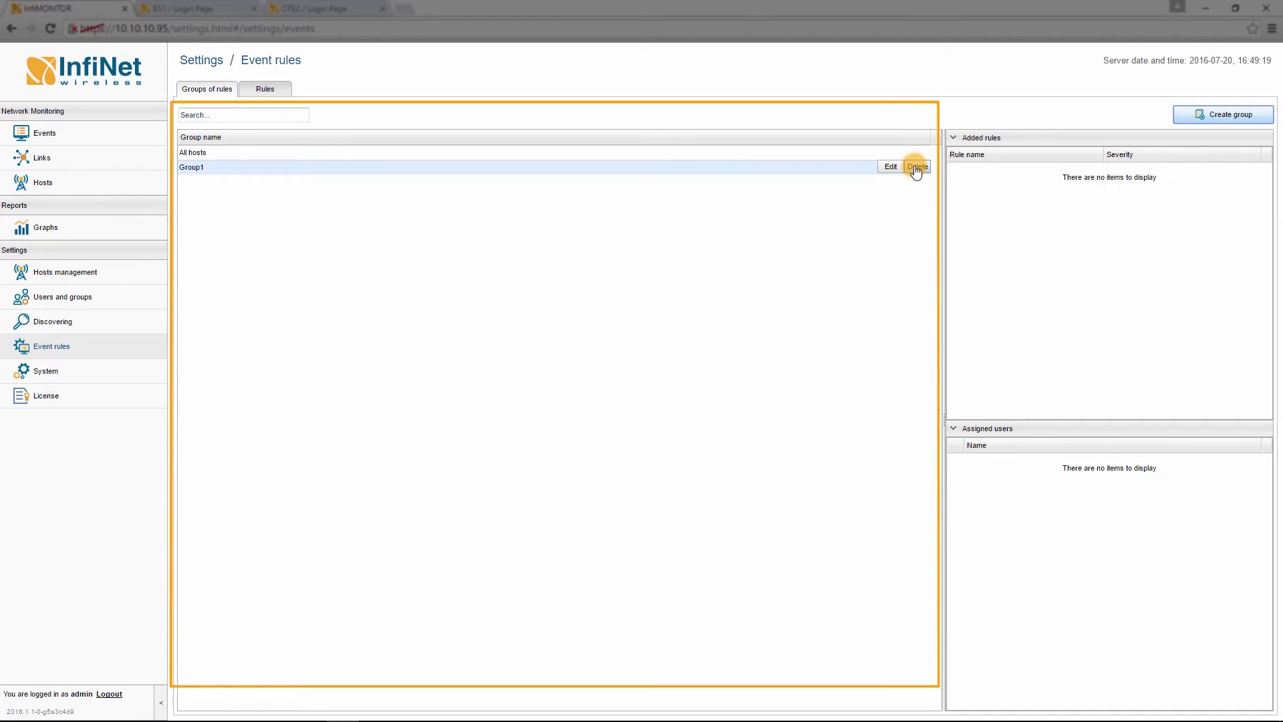
Select Group1 to show its eleven added rules and the assigned Administrator.
mouse_move(903, 170)
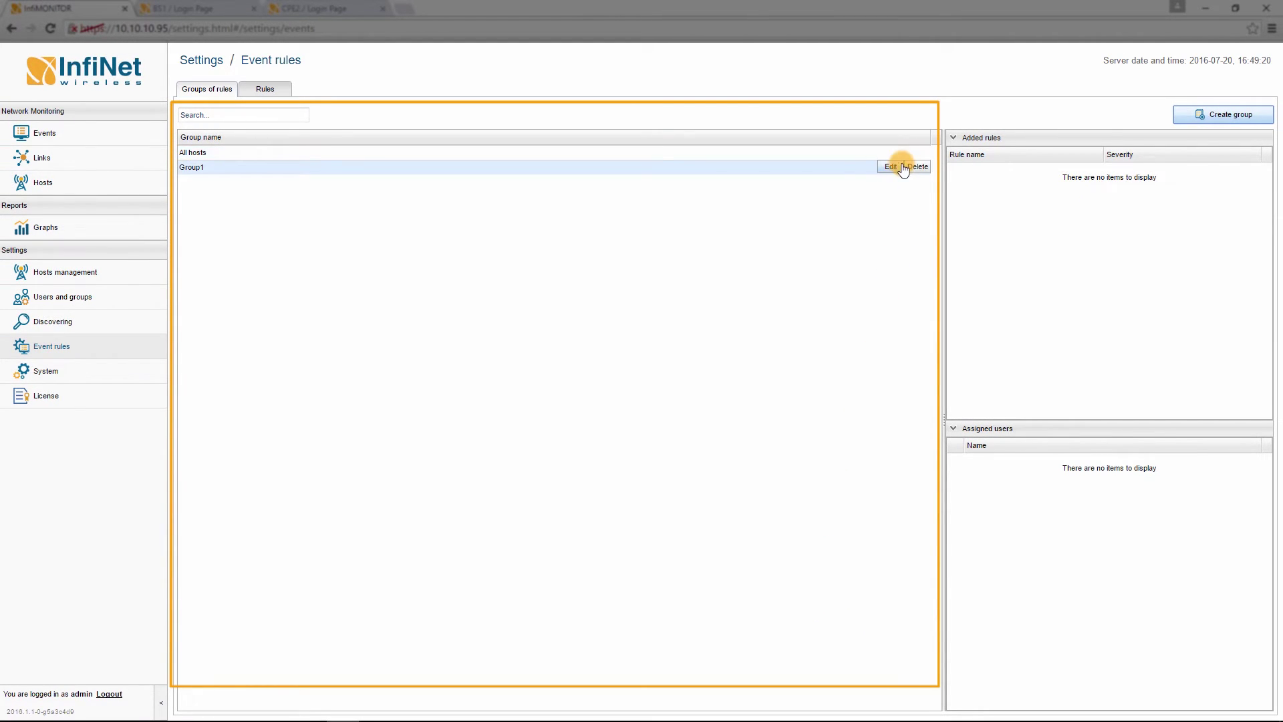
click(863, 166)
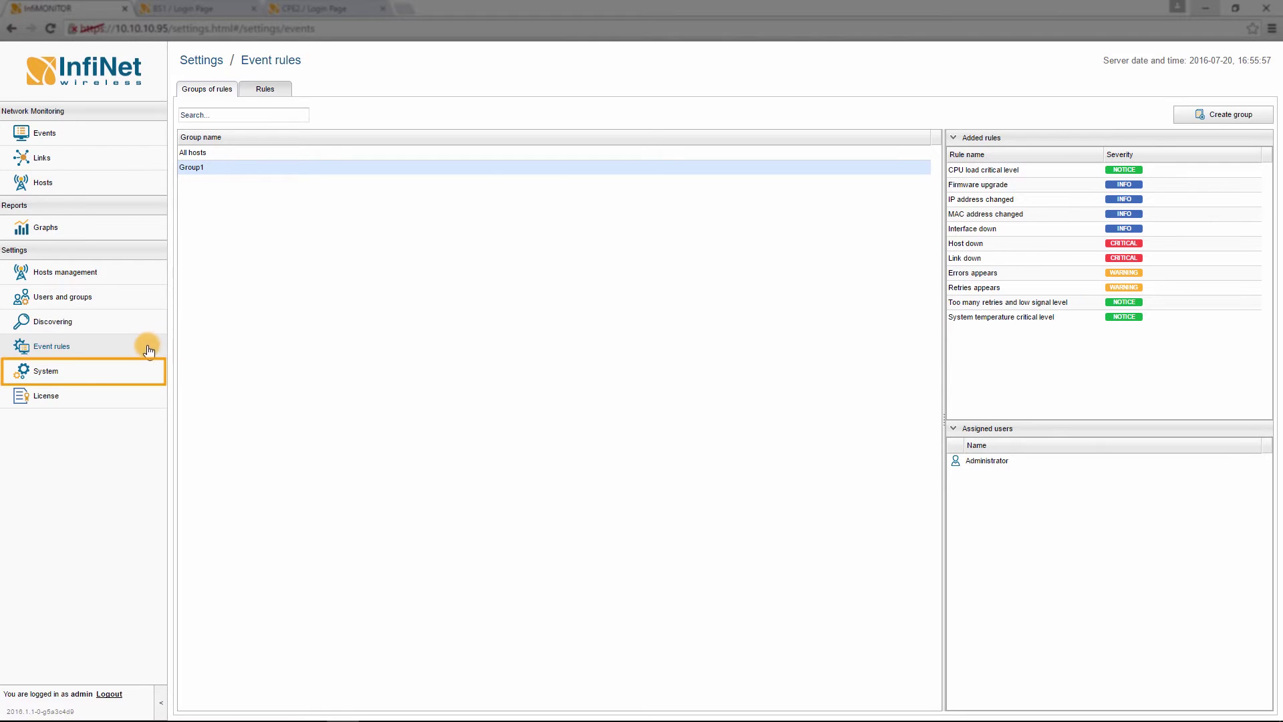
Check the System e-mail server settings, then go to Users and groups.
click(142, 373)
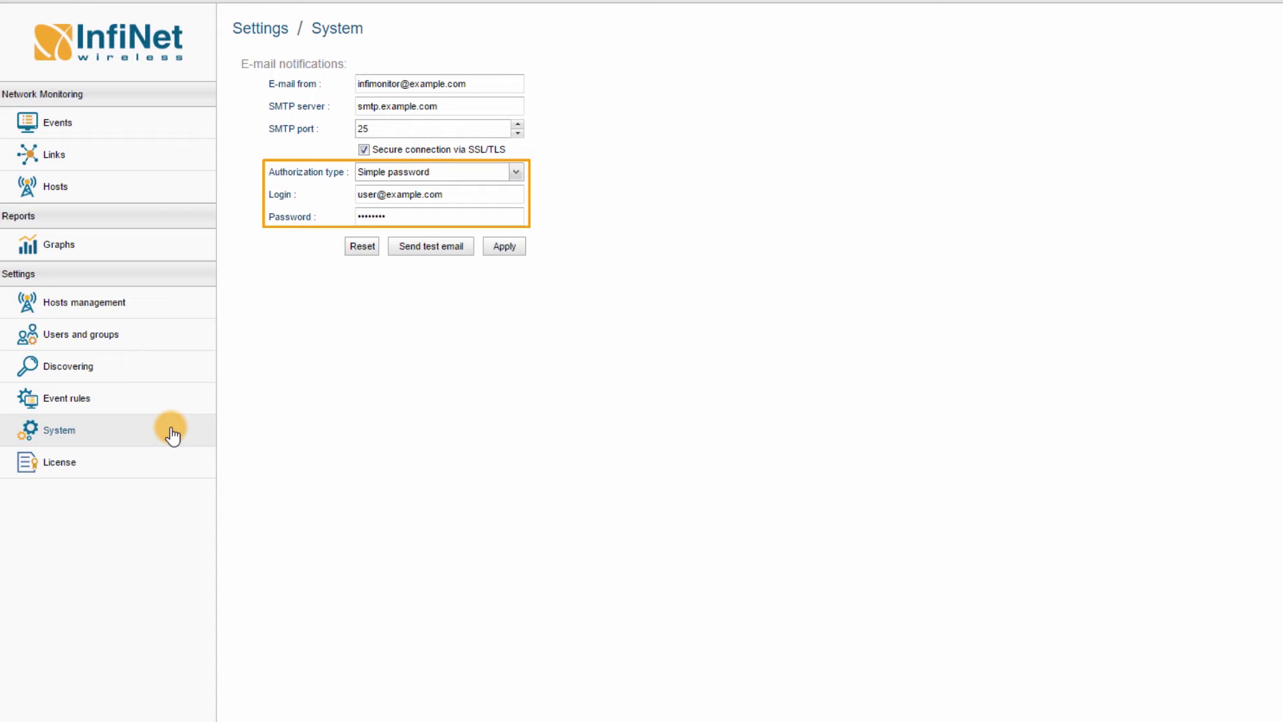
click(150, 334)
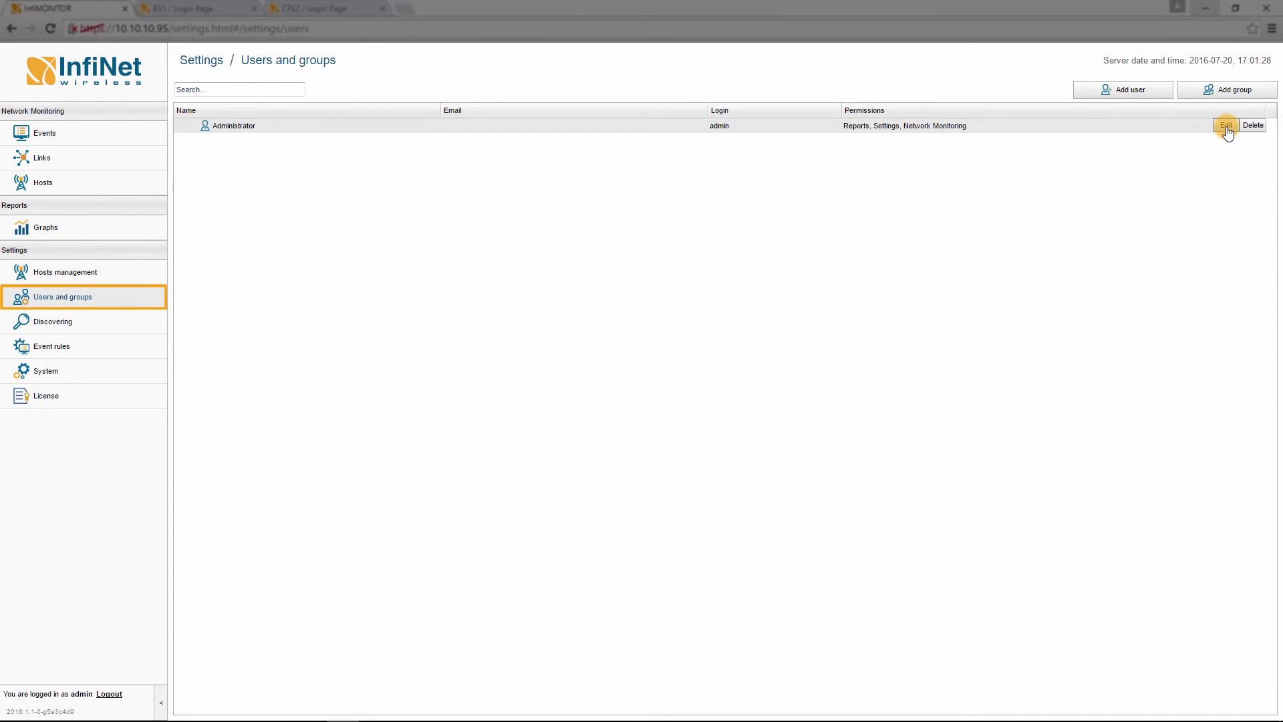
Enter an e-mail address and new password for the Administrator and apply the changes.
click(1227, 127)
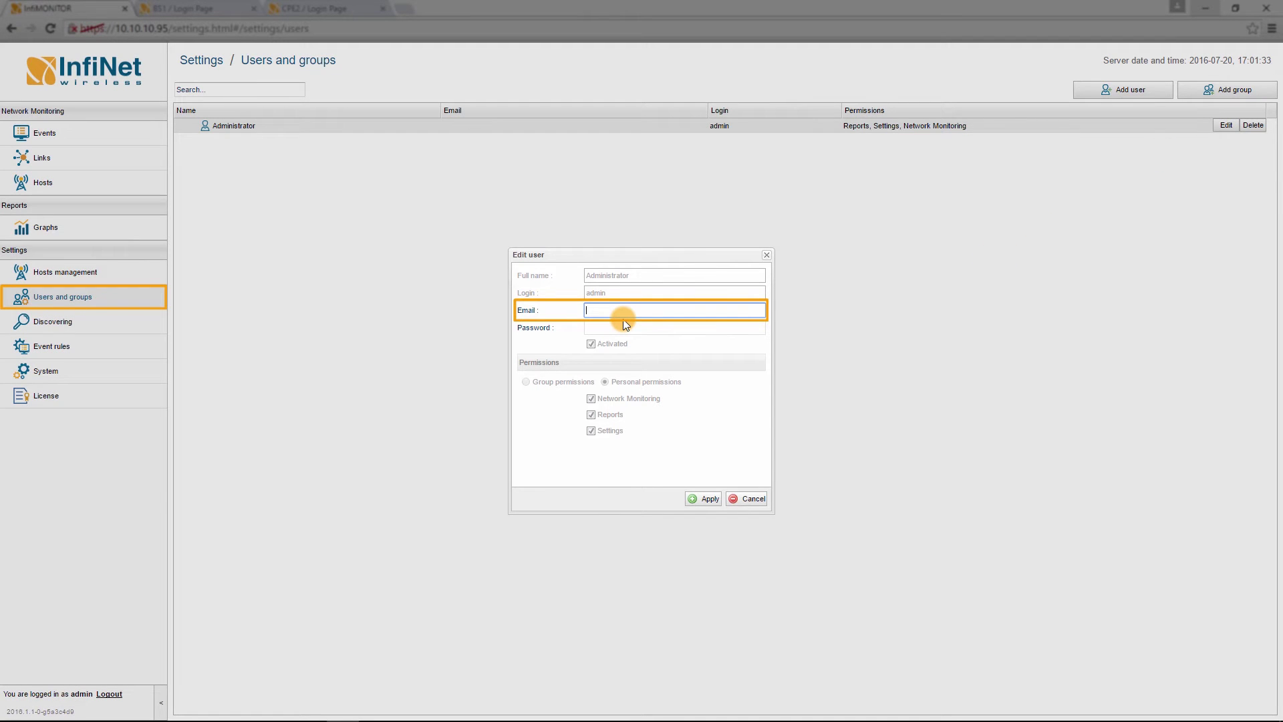
text(user@example.com)
click(664, 327)
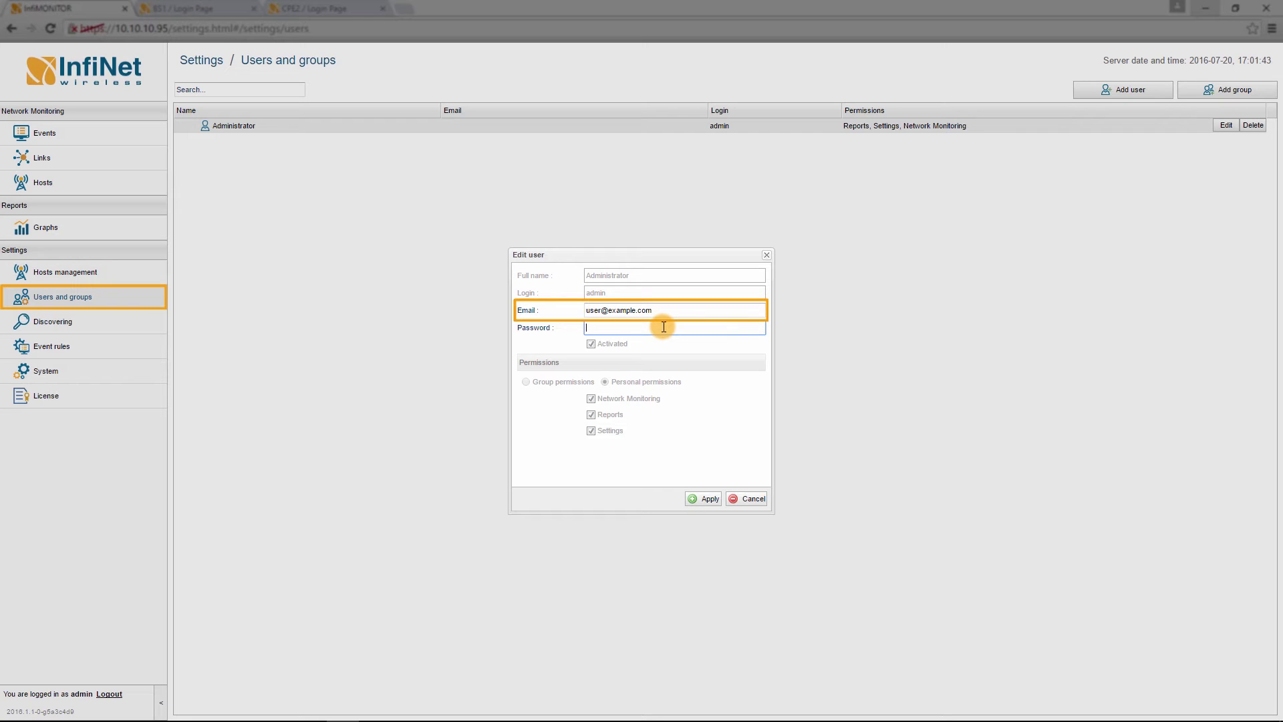
text(*************)
click(710, 500)
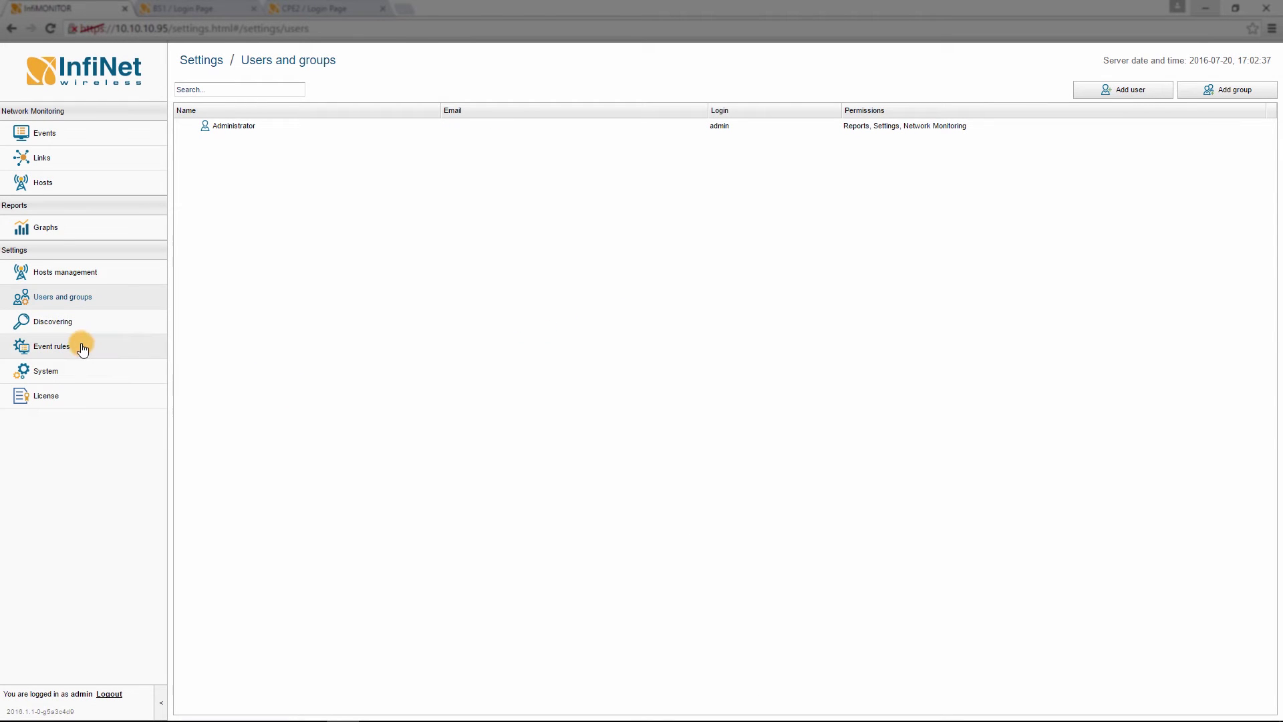
Reopen Group1 from Event rules, review its Notifications settings, and apply them.
click(81, 347)
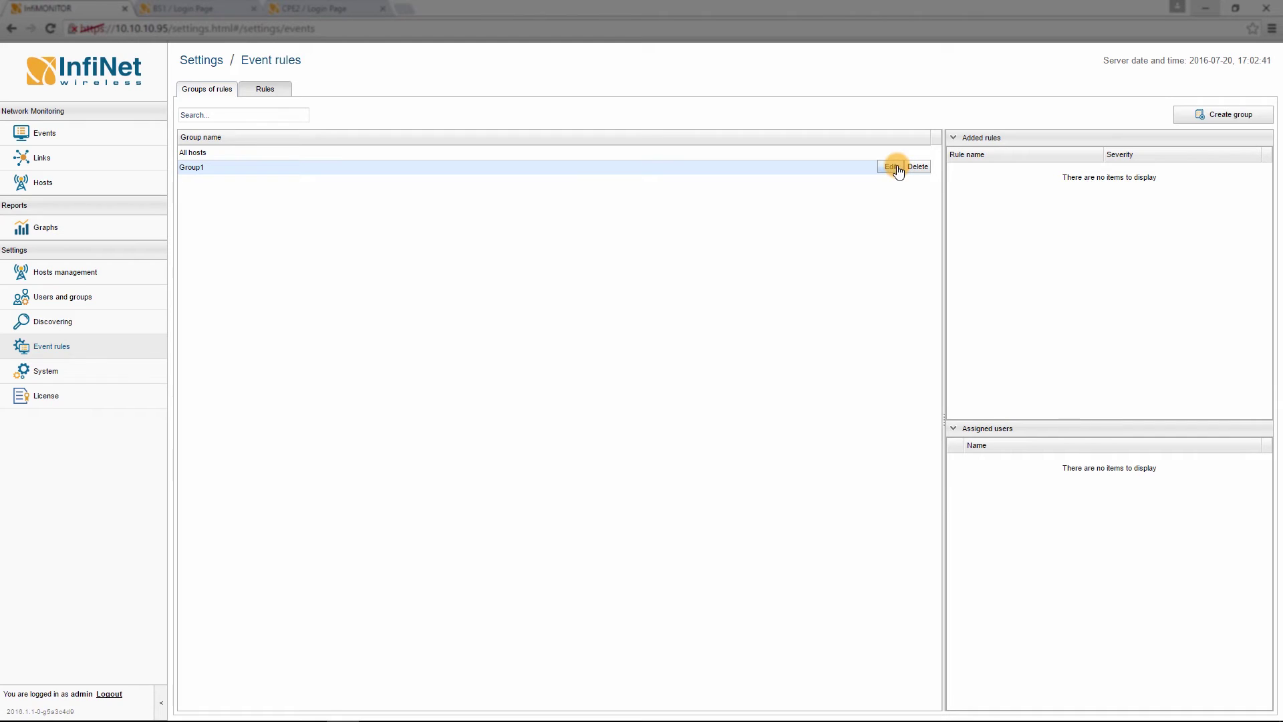
click(895, 169)
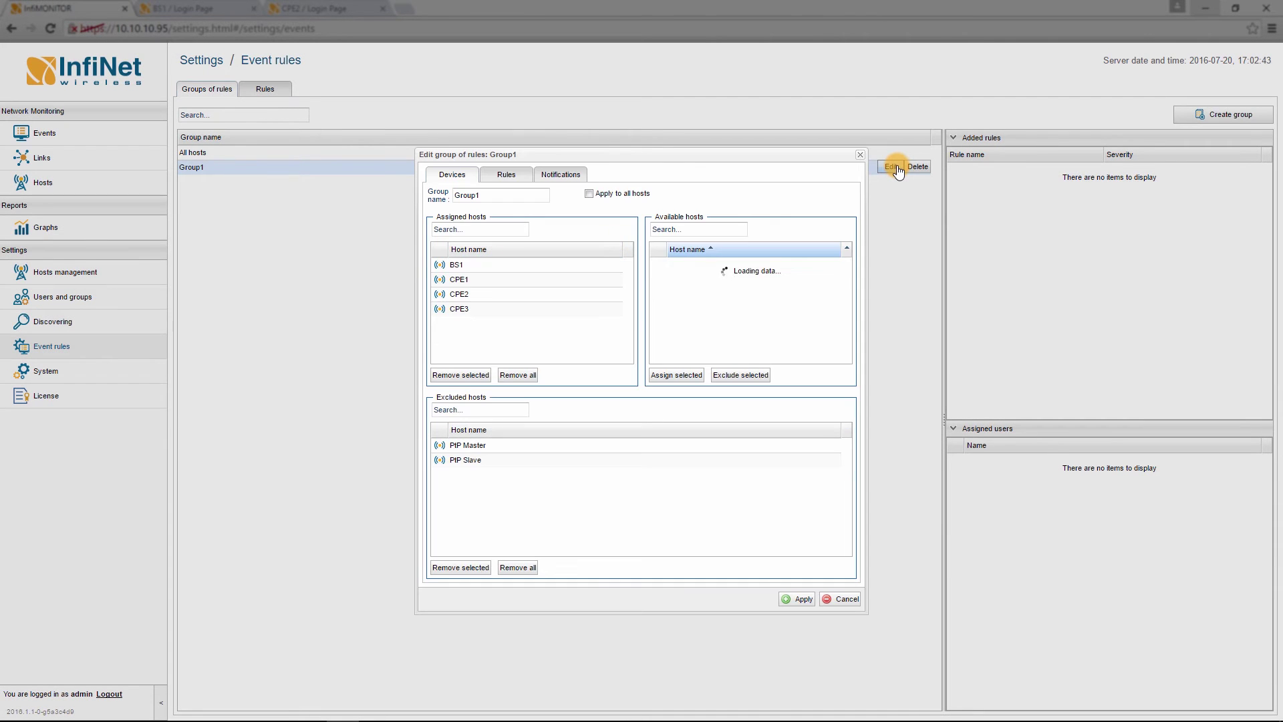
click(543, 173)
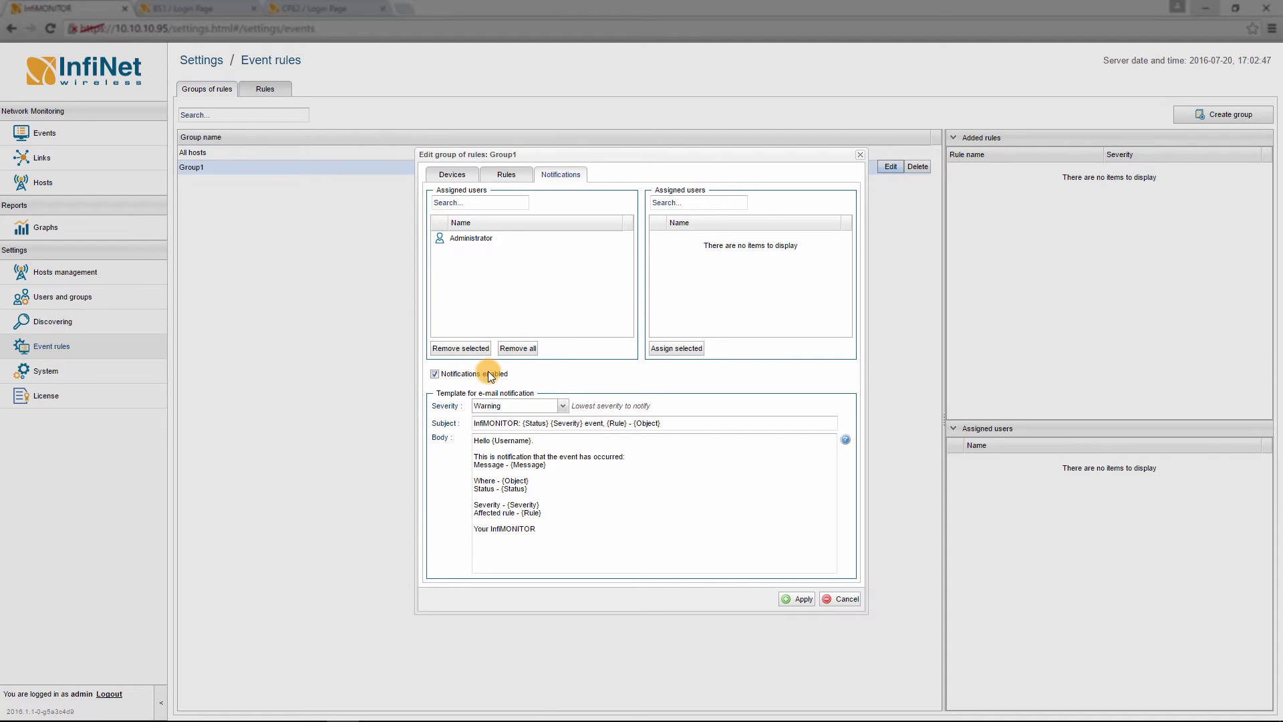
click(803, 603)
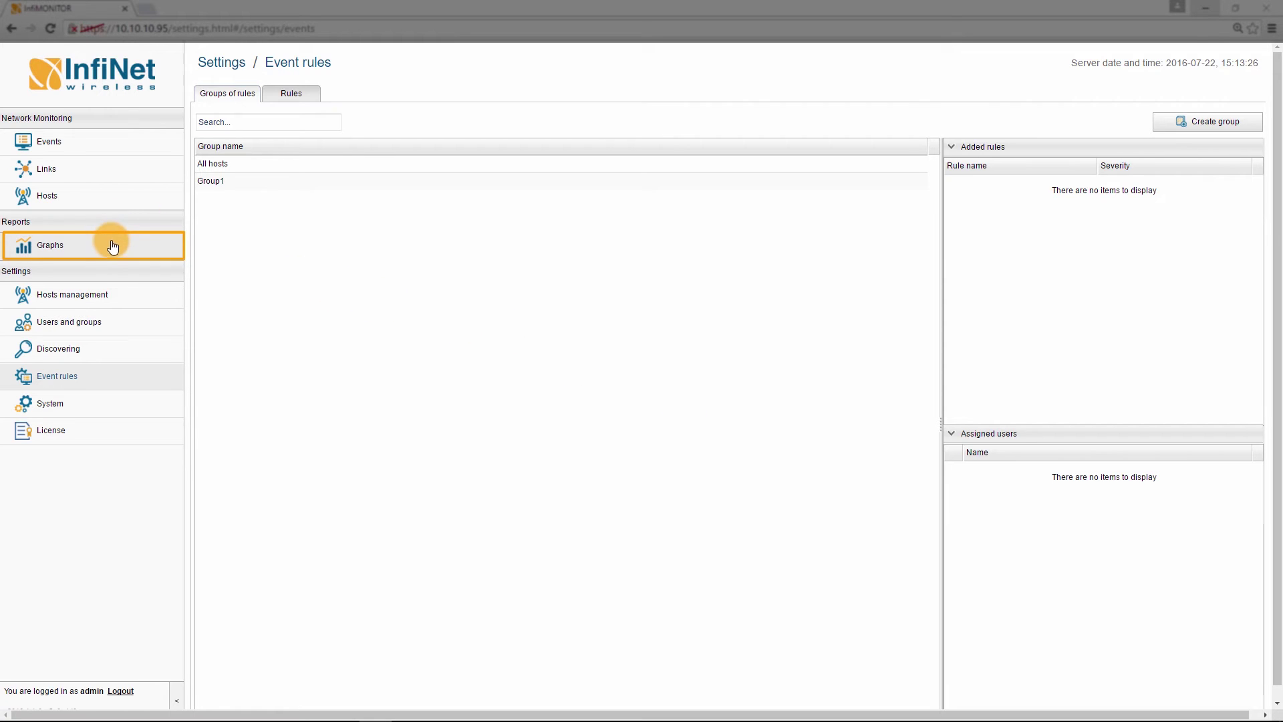
Graph day-long CPU Load for hosts BS1, CPE1, CPE2 and CPE3.
click(89, 252)
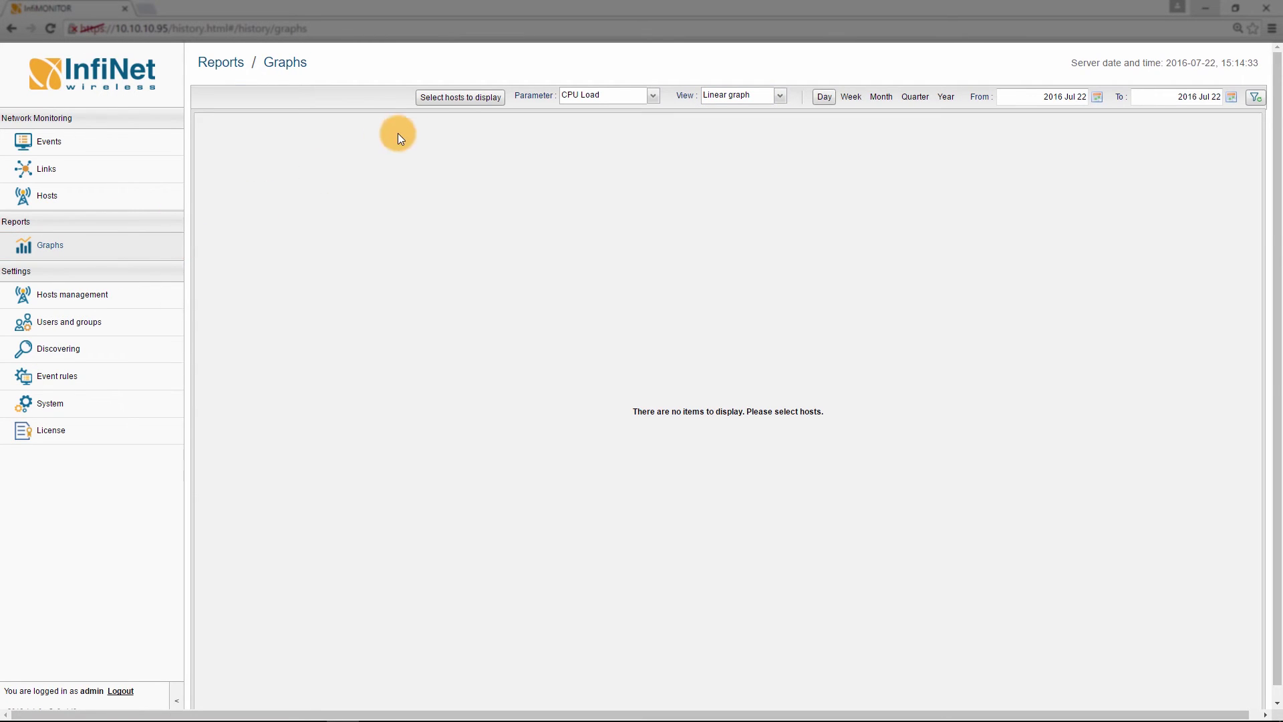
click(455, 102)
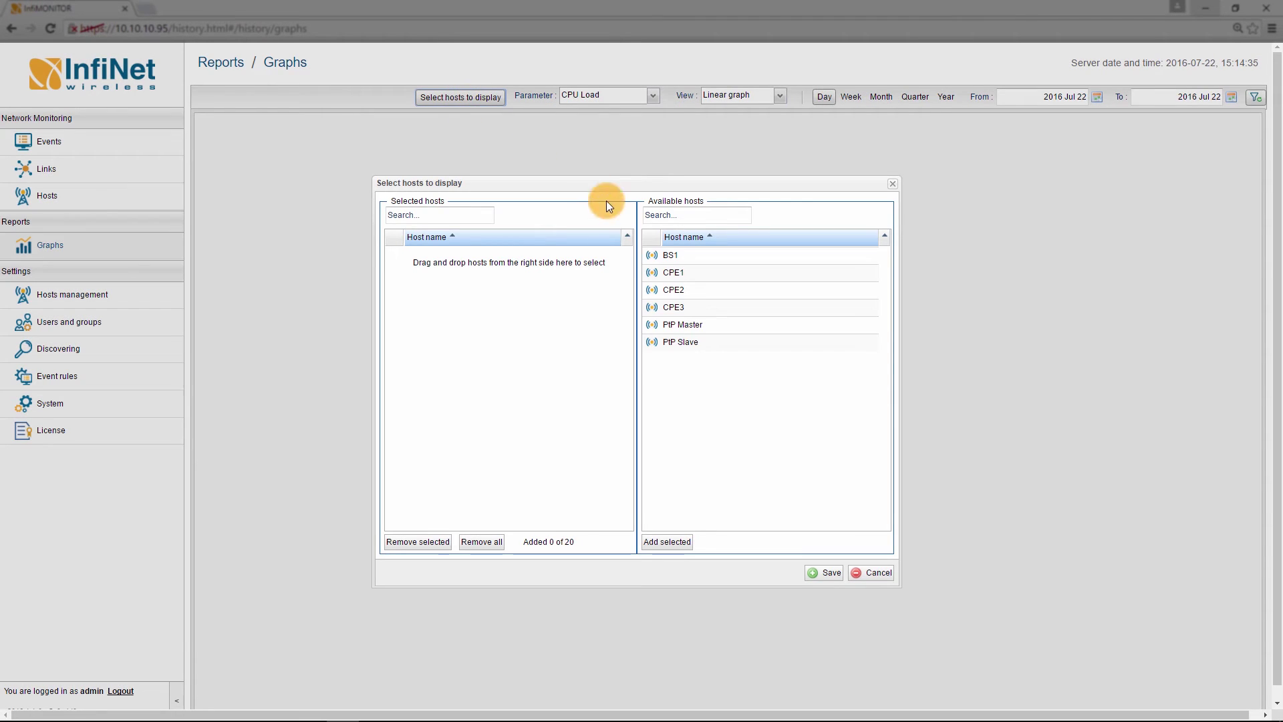
click(657, 255)
click(666, 542)
click(665, 254)
click(667, 542)
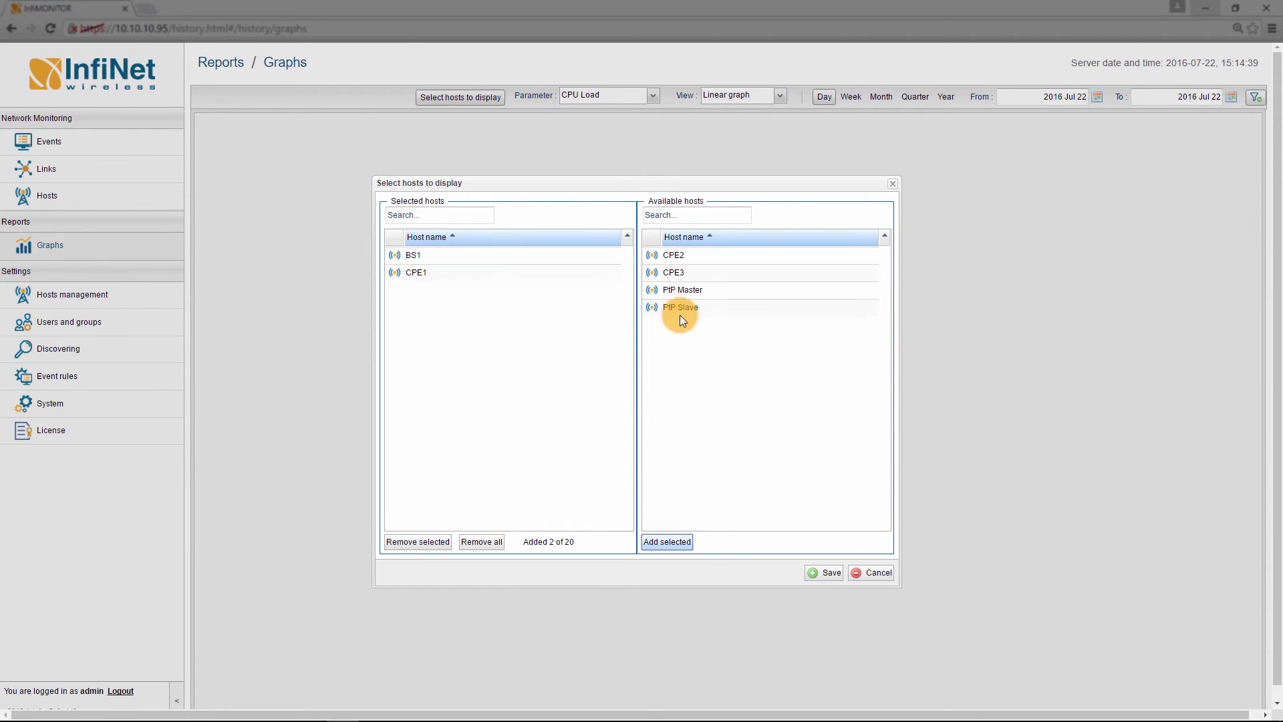
click(668, 254)
click(667, 542)
click(693, 256)
click(667, 542)
click(821, 573)
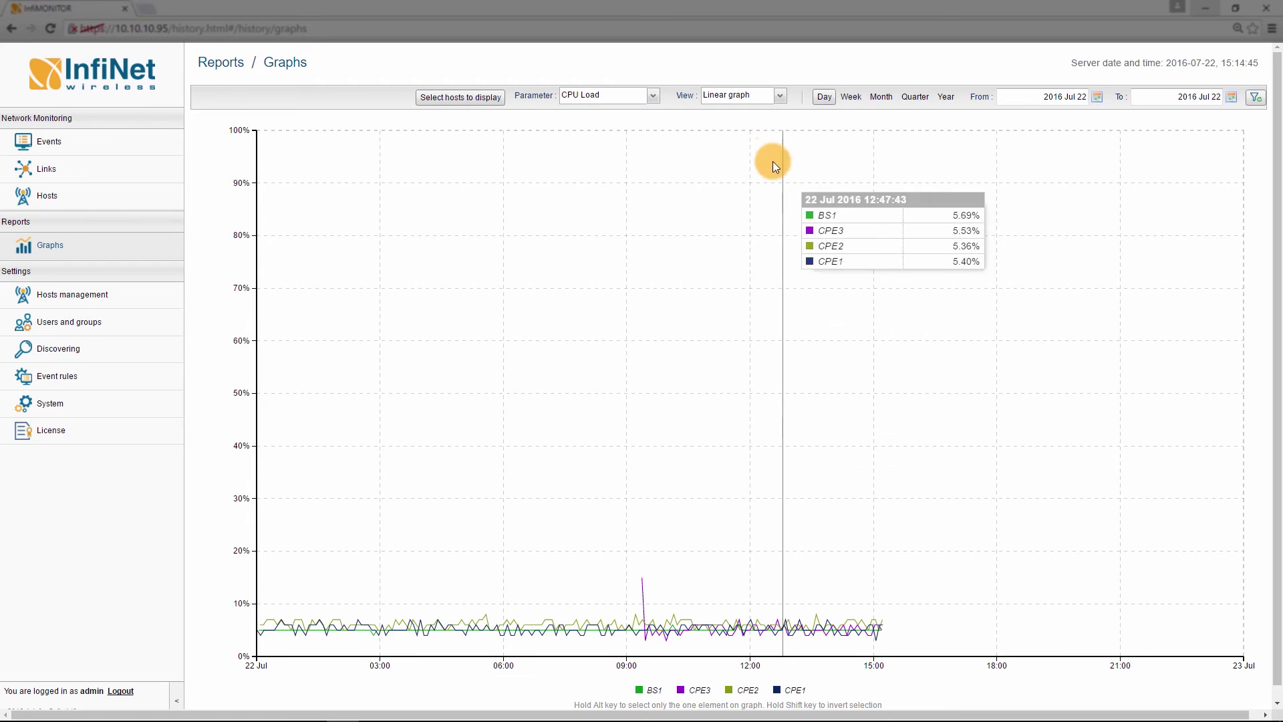
click(651, 98)
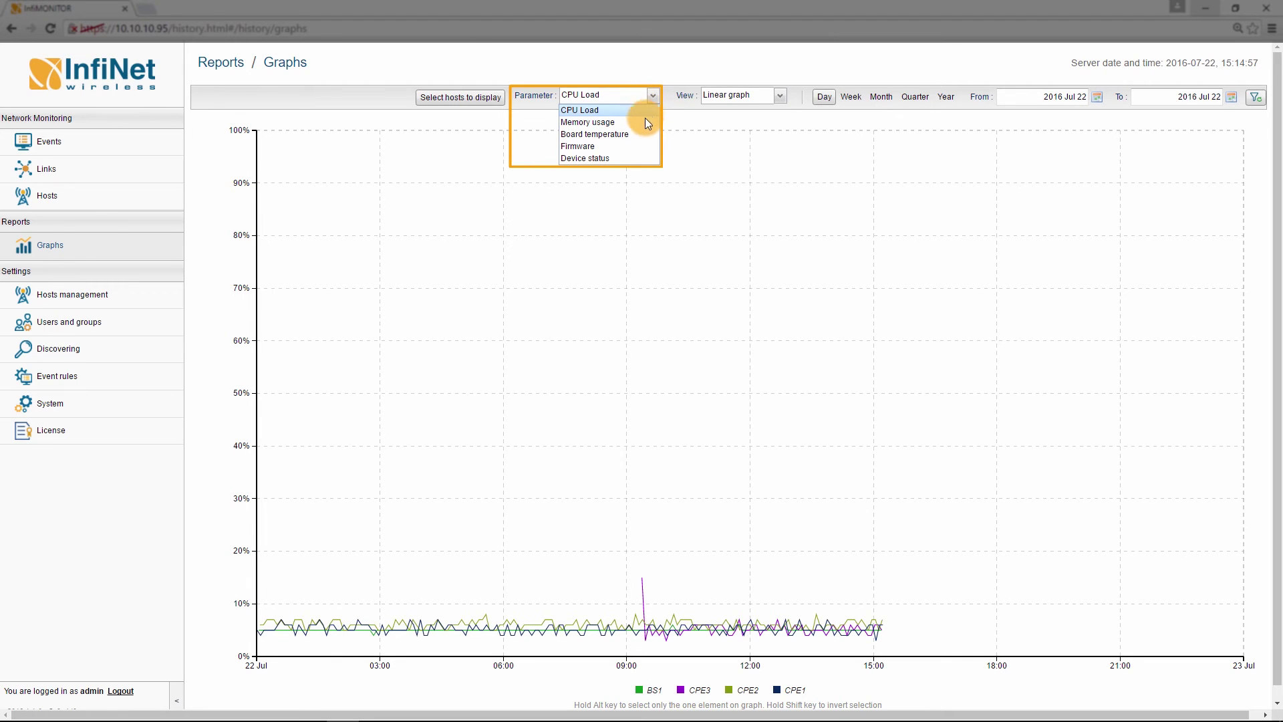
Graph Device status from Jul 21, showing BS1, CPE2 and CPE3 with CPE1 hidden.
click(636, 158)
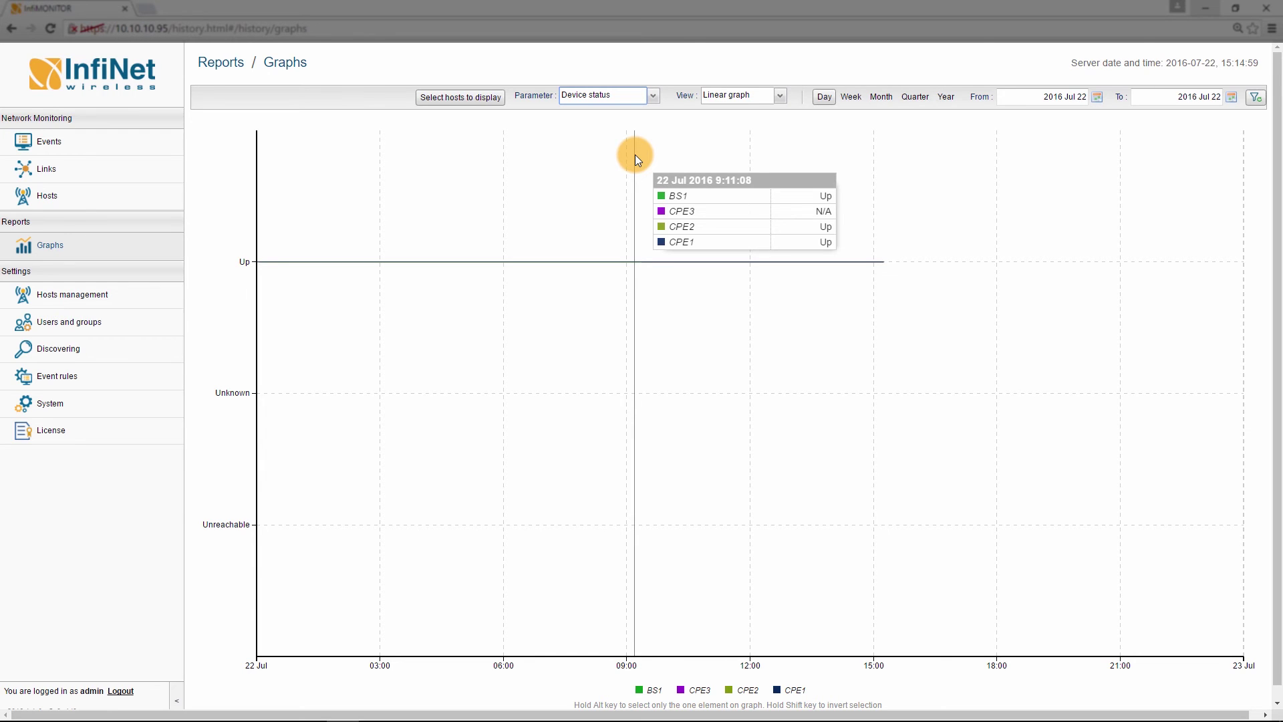
click(1097, 97)
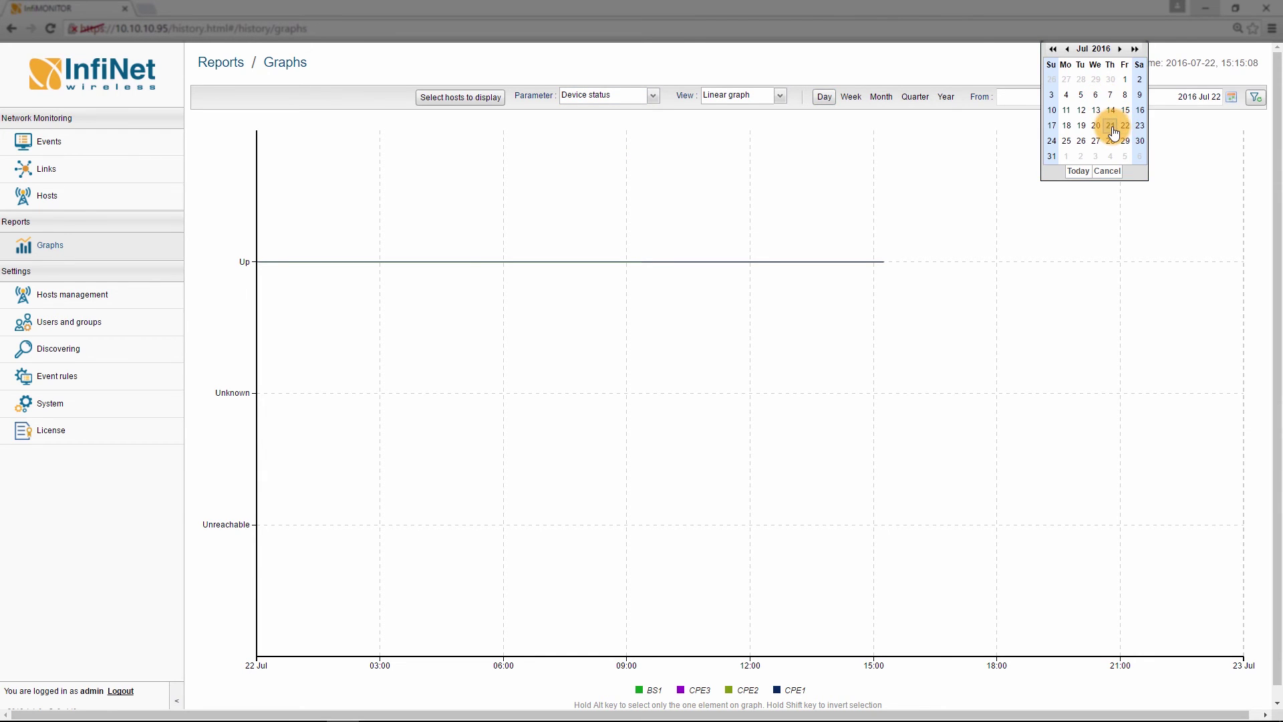
click(1112, 128)
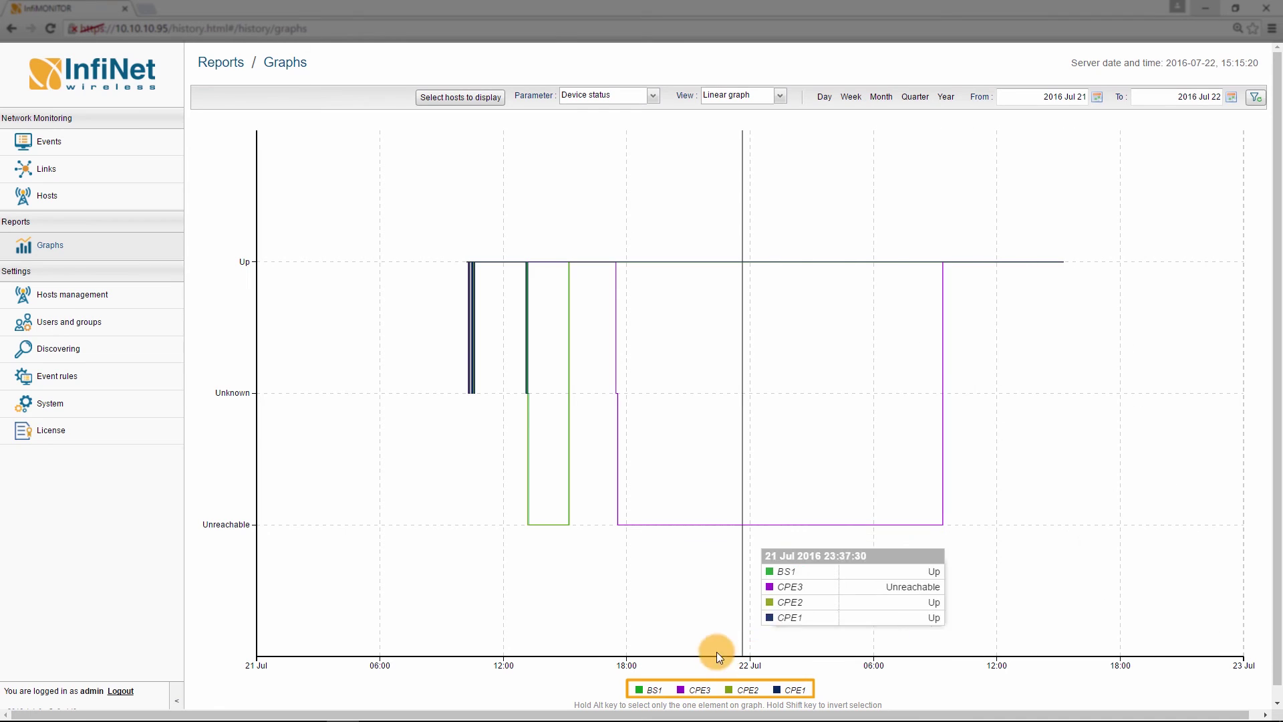
alt+click(654, 693)
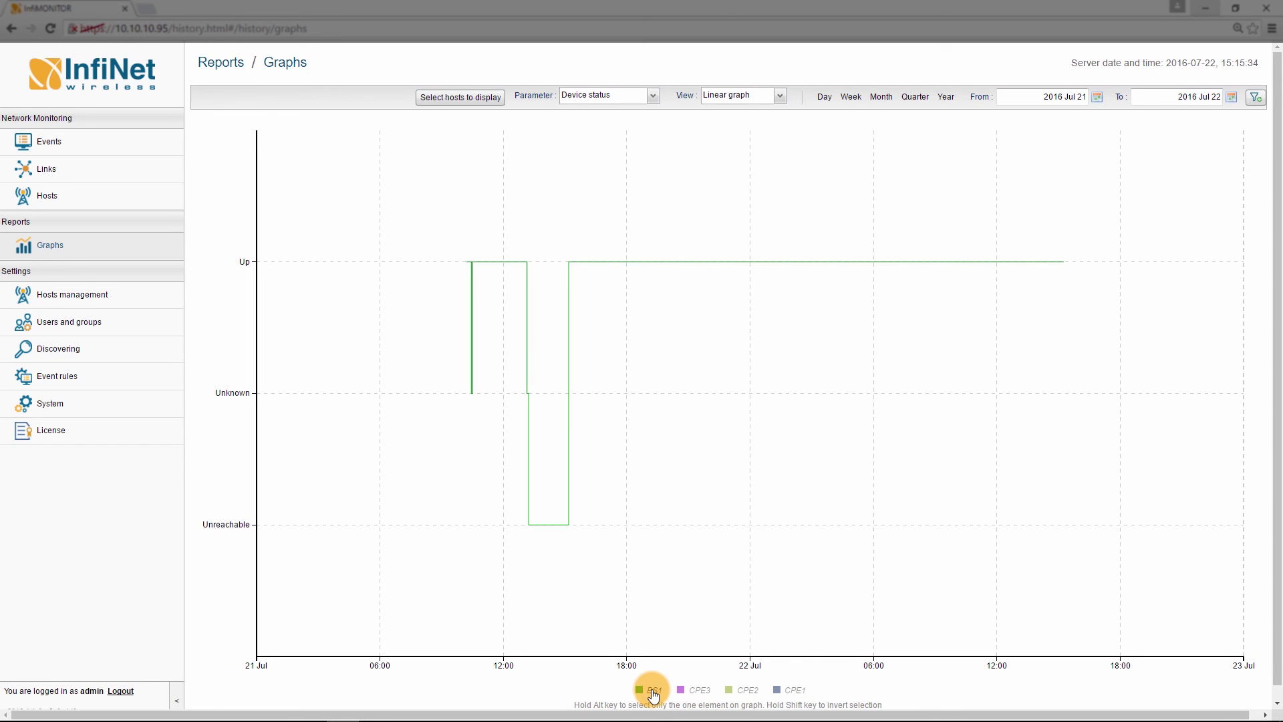
click(785, 694)
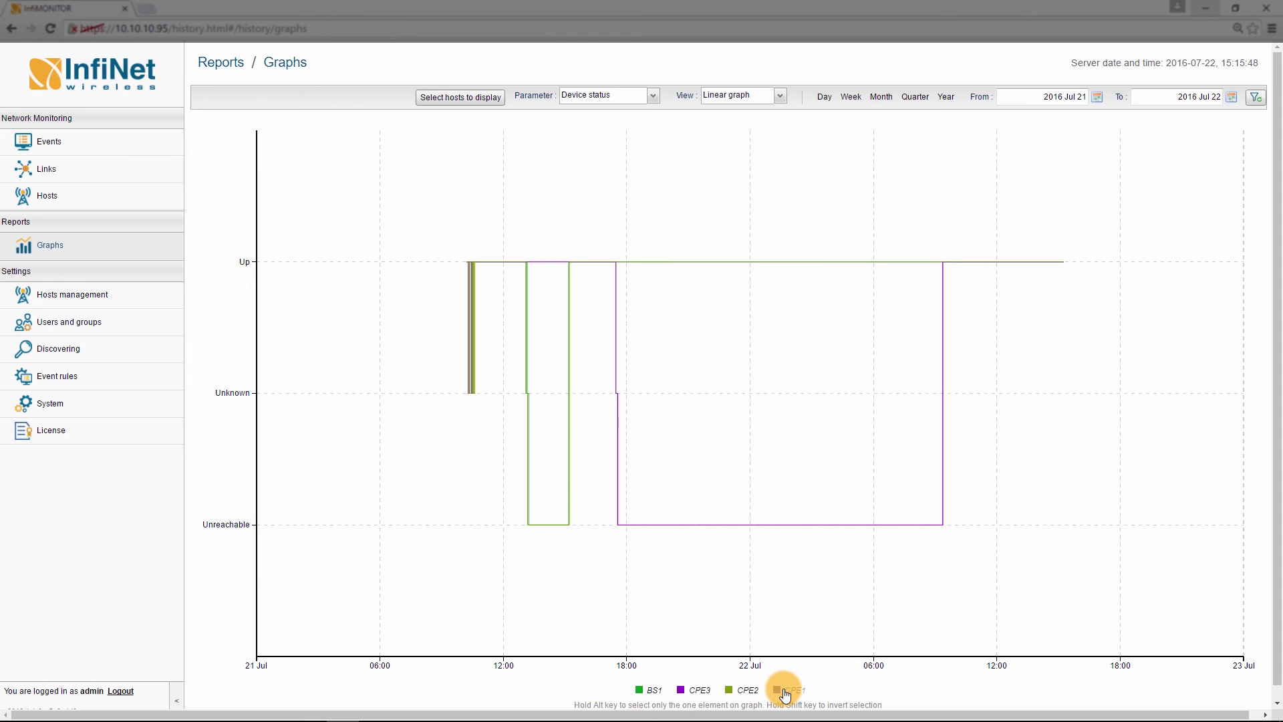
Show the License page with the free 20-host licence, 6 occupied and 14 available.
click(53, 431)
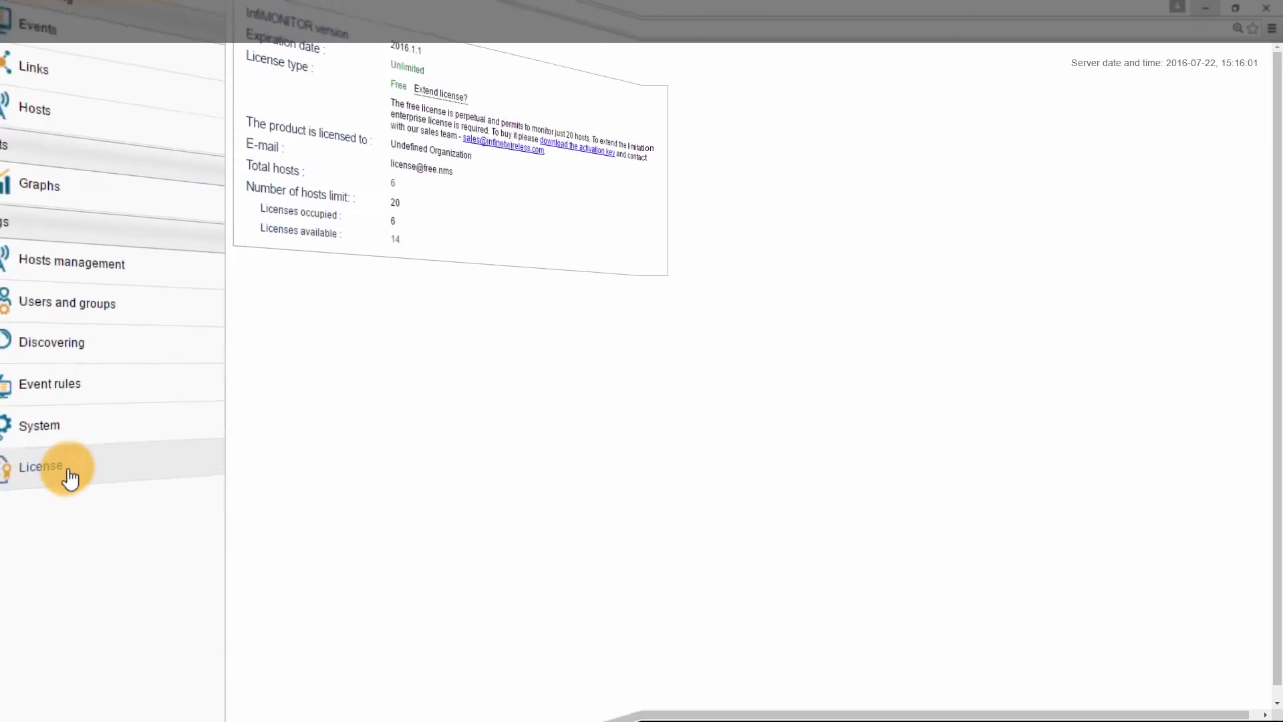